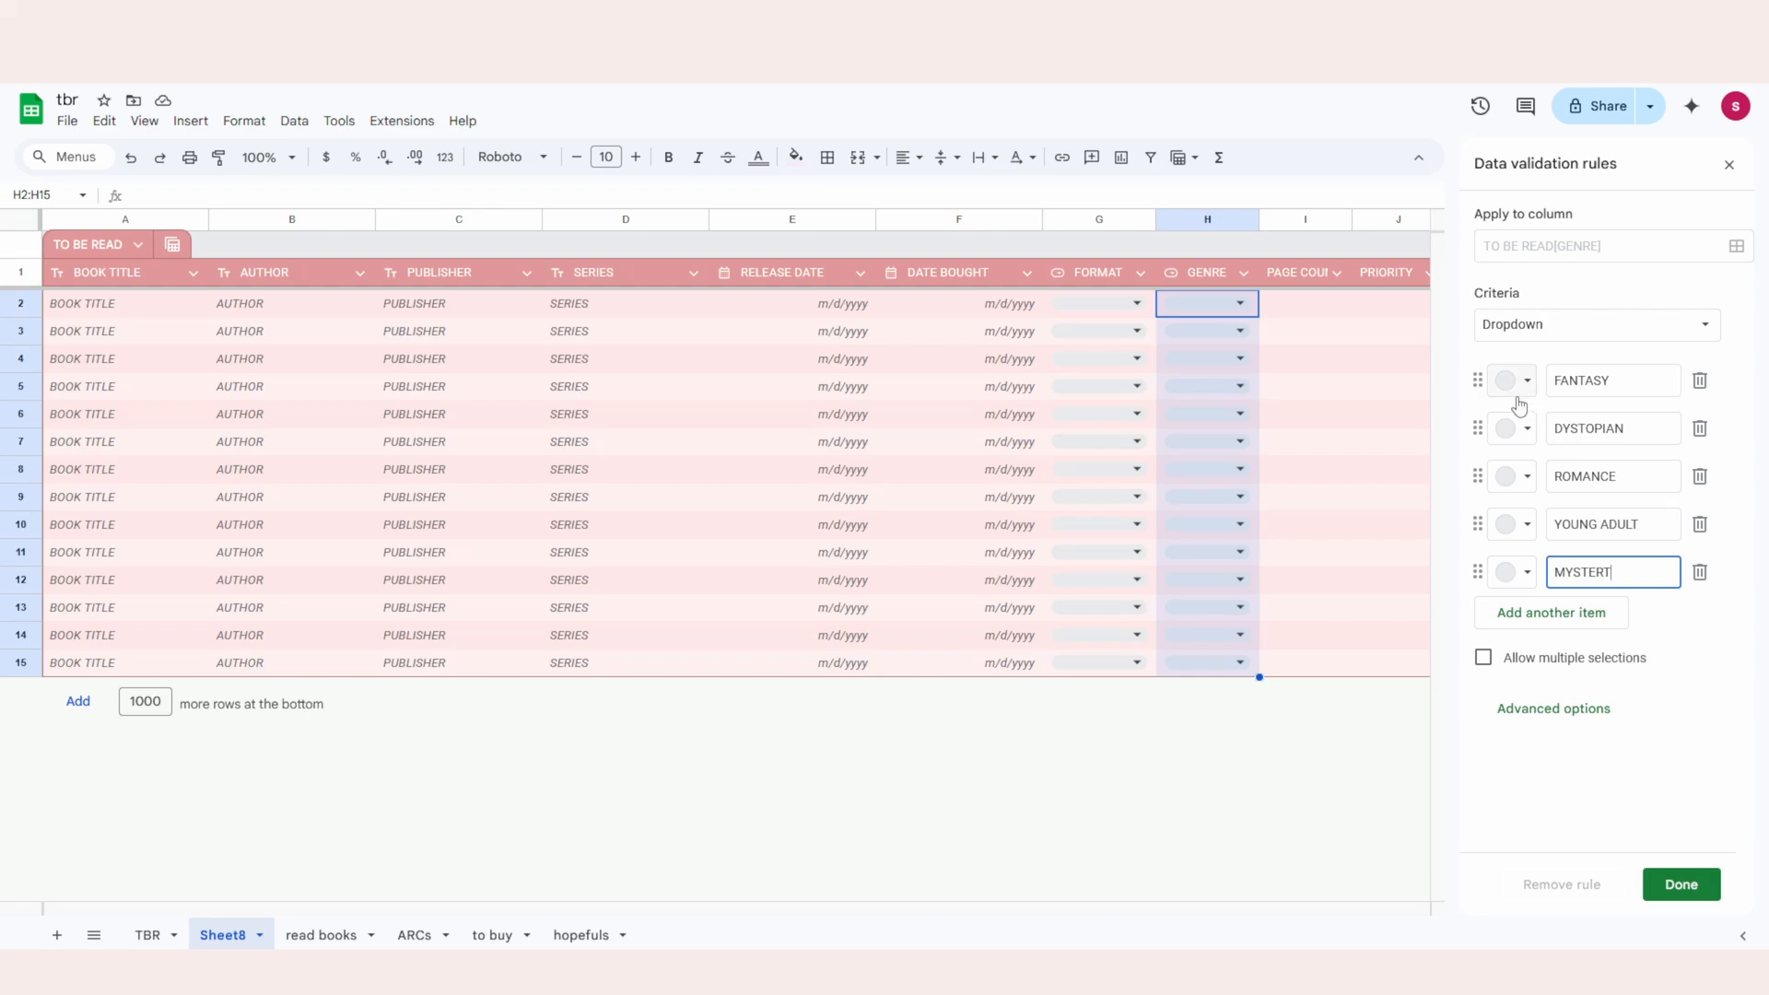
Colour the FANTASY genre option light orange, DYSTOPIAN dark red and ROMANCE light yellow.
{"action": "left_click", "coordinate": [1507, 381]}
{"action": "left_click", "coordinate": [1578, 449]}
{"action": "left_click", "coordinate": [1510, 428]}
{"action": "left_click", "coordinate": [1548, 527]}
{"action": "left_click", "coordinate": [1520, 479]}
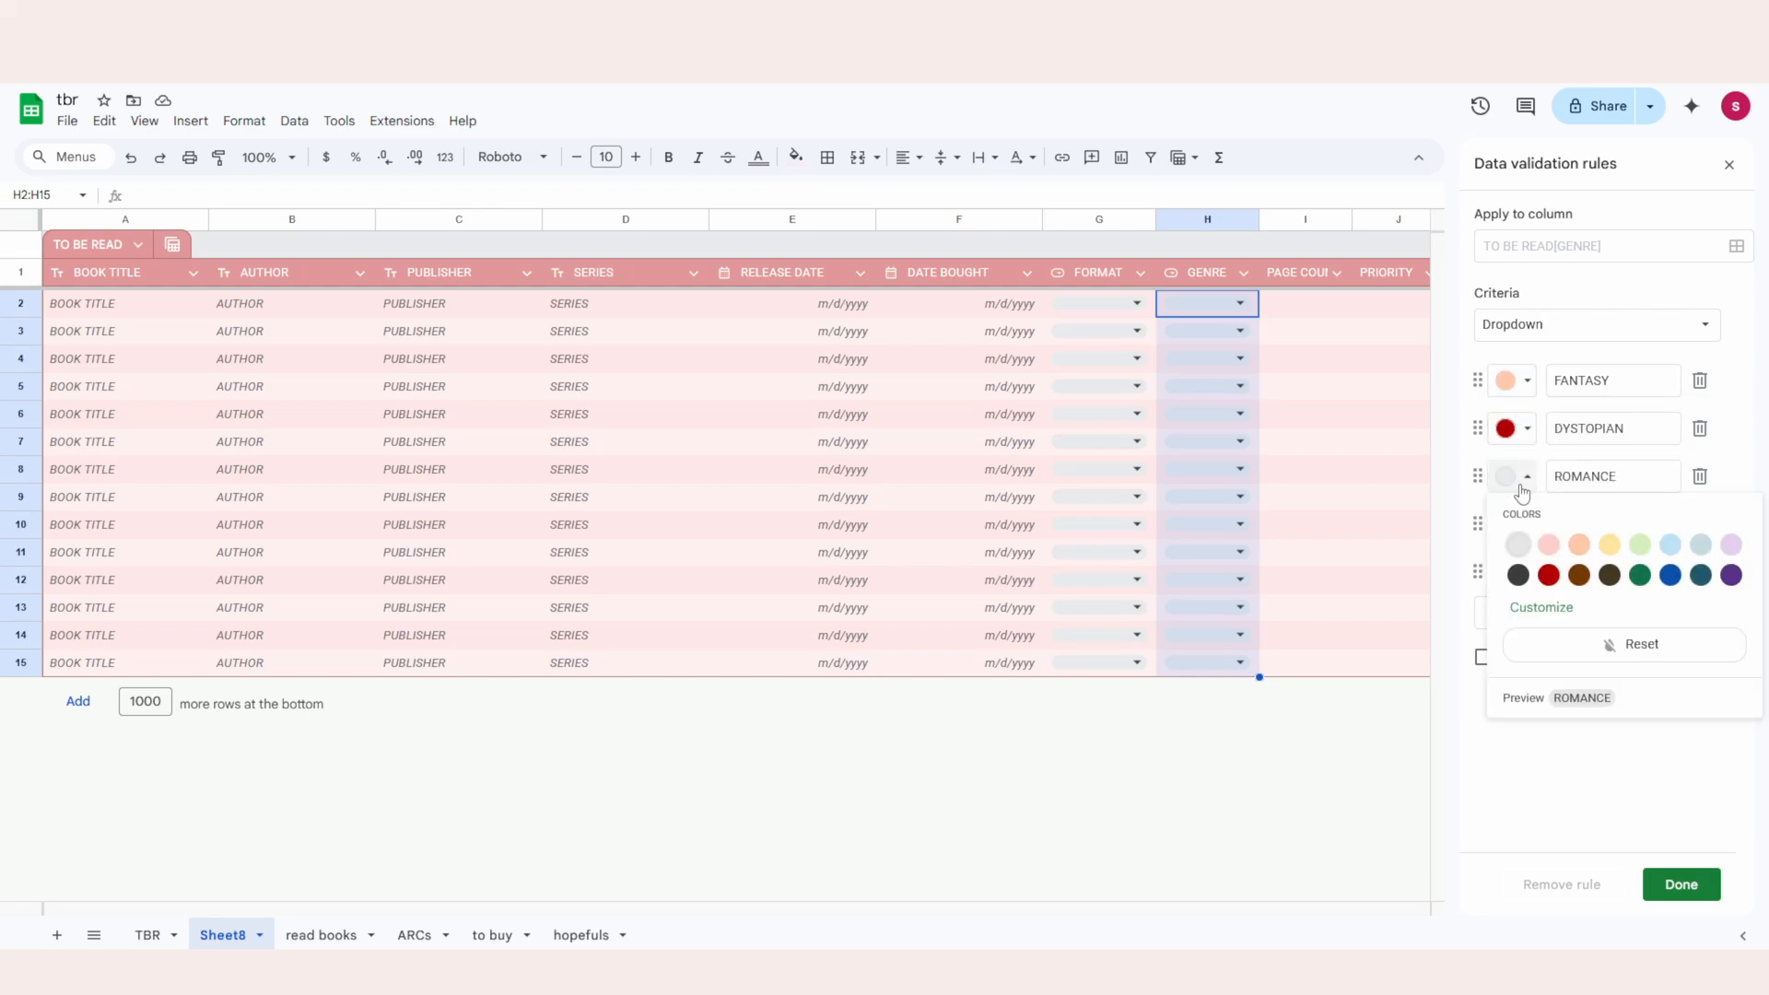
{"action": "left_click", "coordinate": [1609, 545]}
Colour YOUNG ADULT light blue and MYSTERY light red, allow multiple selections, and save the GENRE dropdown rule.
{"action": "left_click", "coordinate": [1510, 525]}
{"action": "left_click", "coordinate": [1670, 592]}
{"action": "left_click", "coordinate": [1529, 576]}
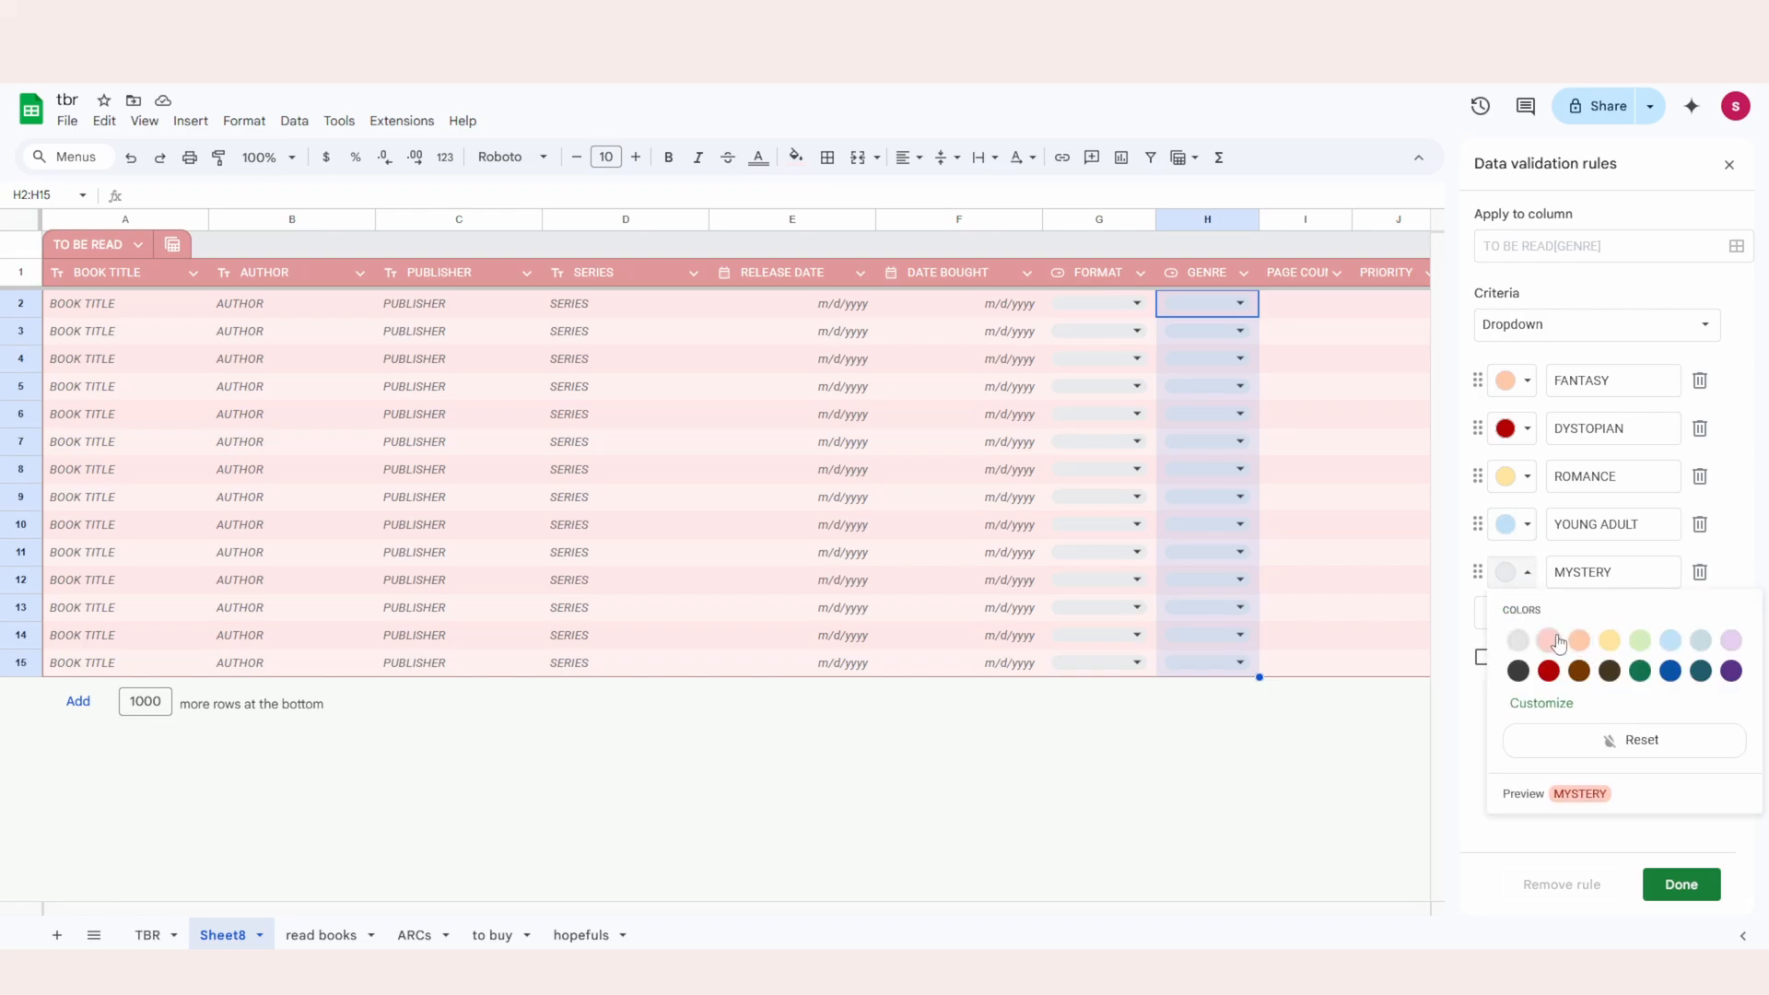
{"action": "left_click", "coordinate": [1550, 639]}
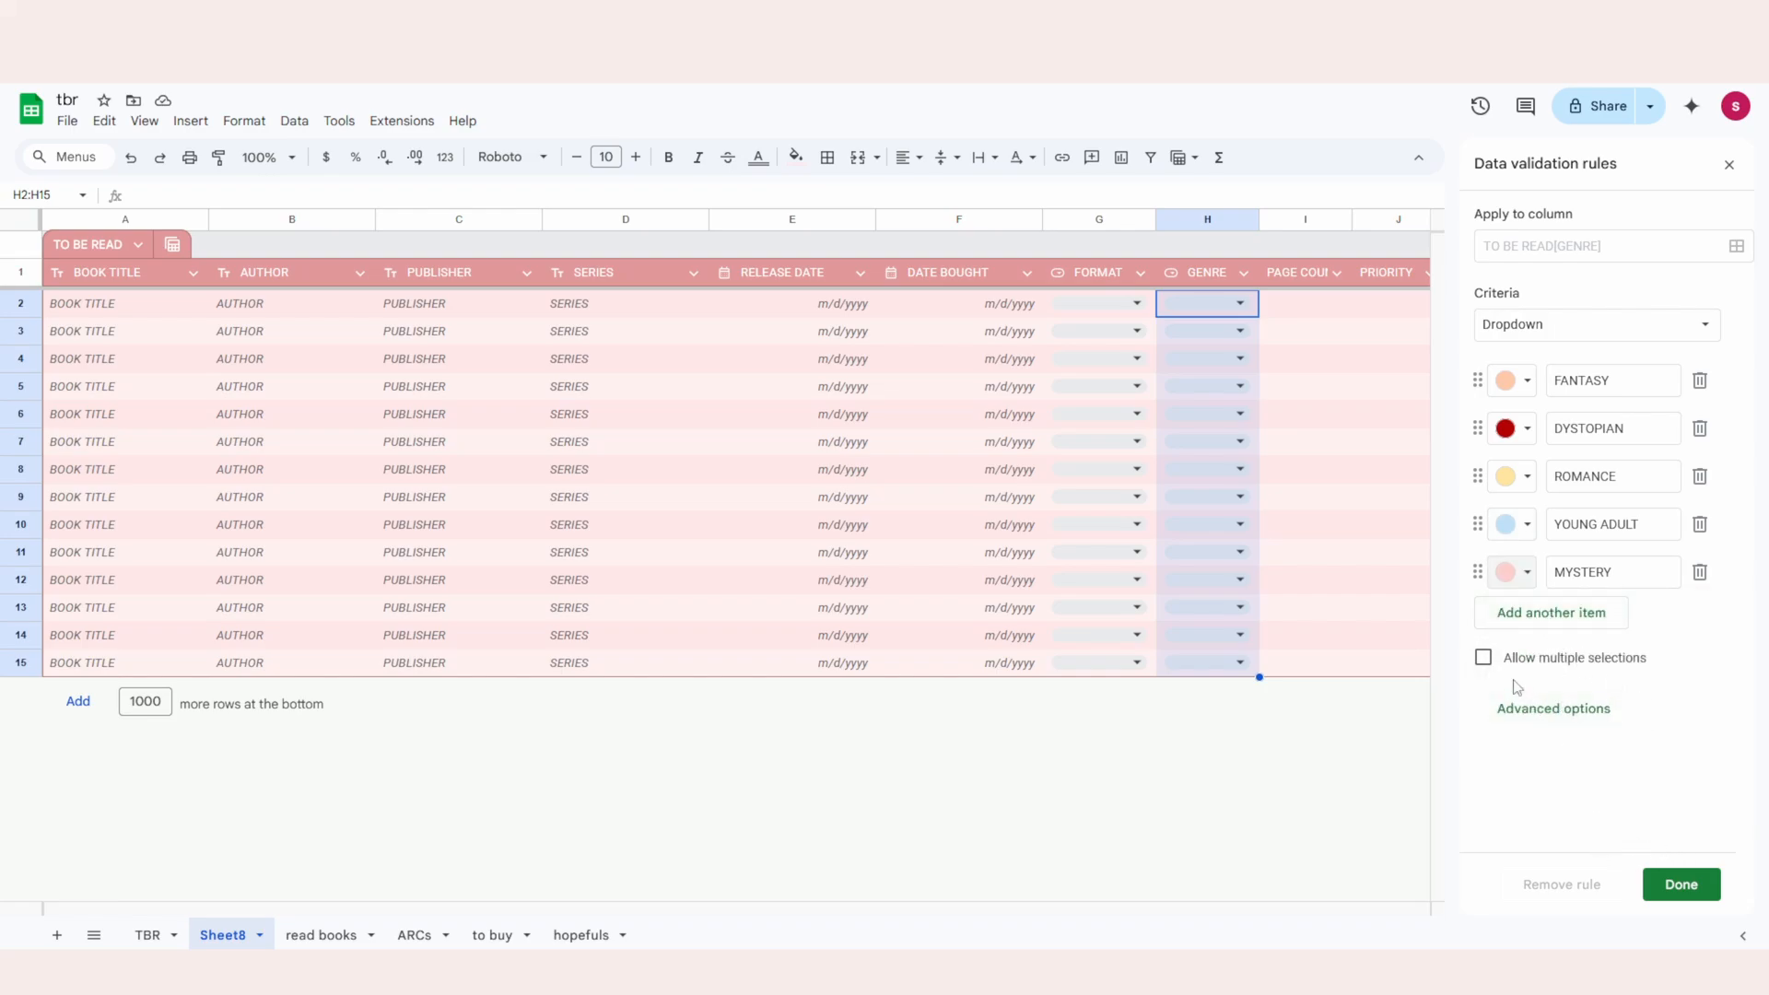
{"action": "left_click", "coordinate": [1482, 656]}
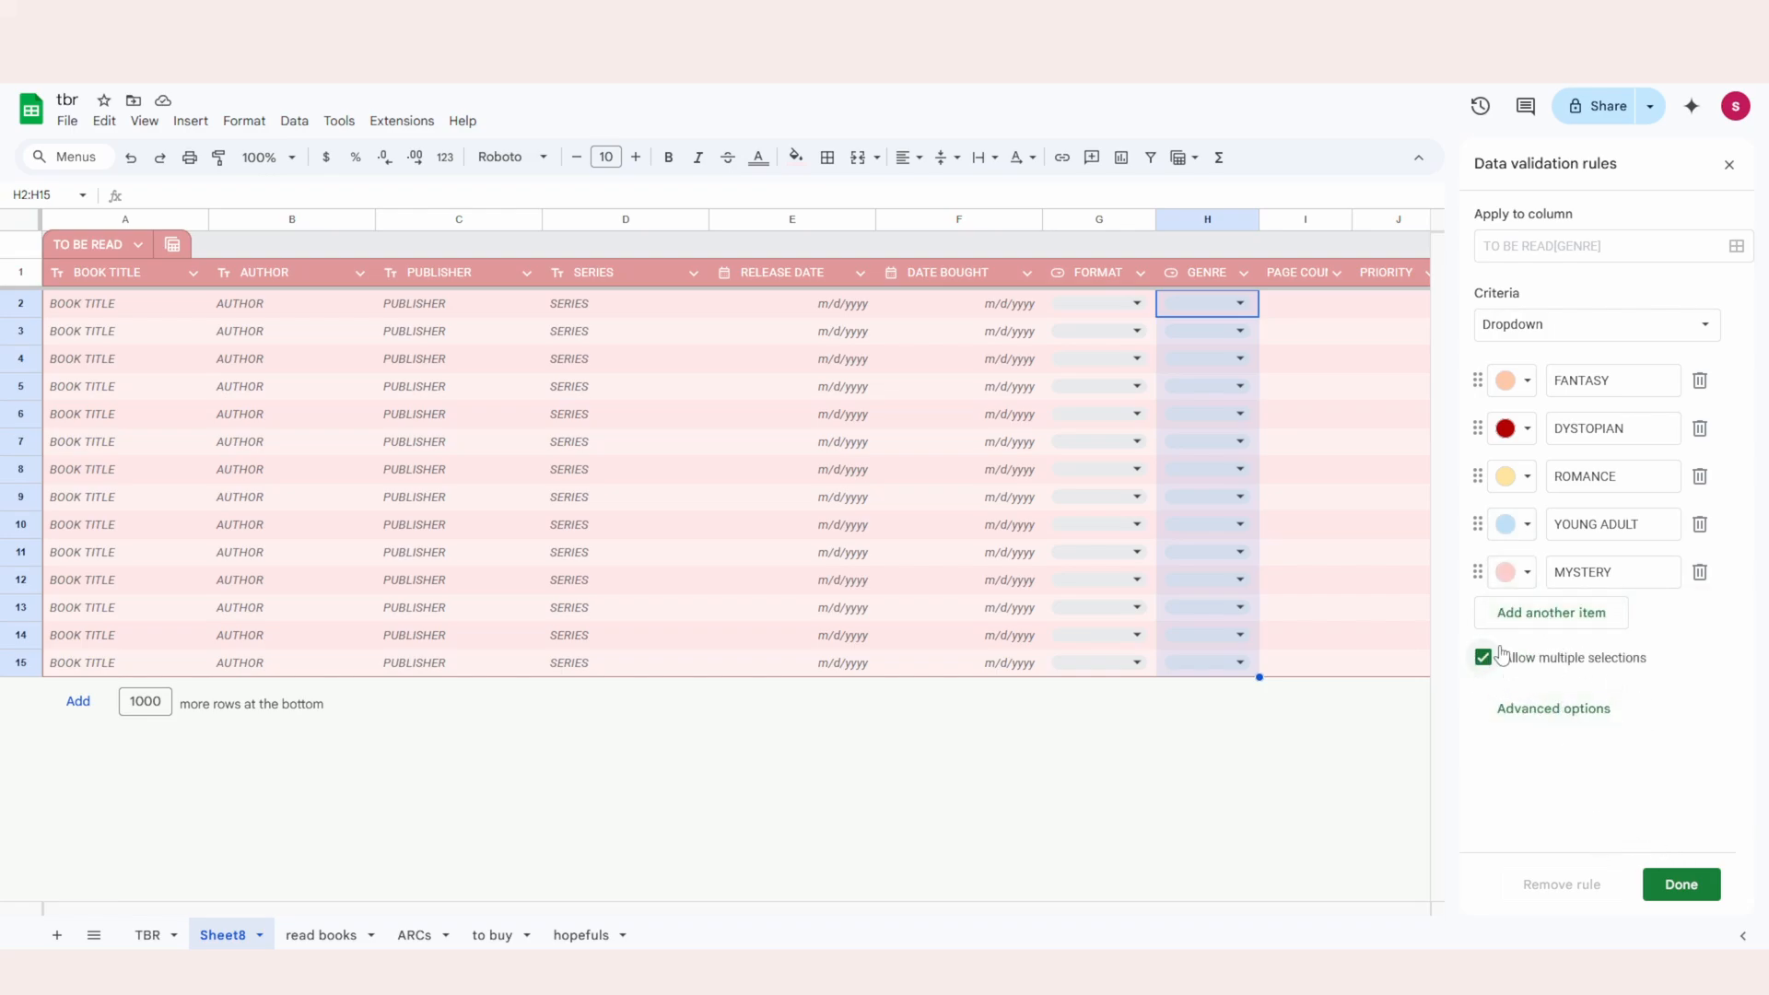
{"action": "left_click", "coordinate": [1674, 880]}
Set the PAGE COUNT column's type to Number and show placeholders in its empty cells.
{"action": "left_click", "coordinate": [1337, 273]}
{"action": "mouse_move", "coordinate": [1437, 307]}
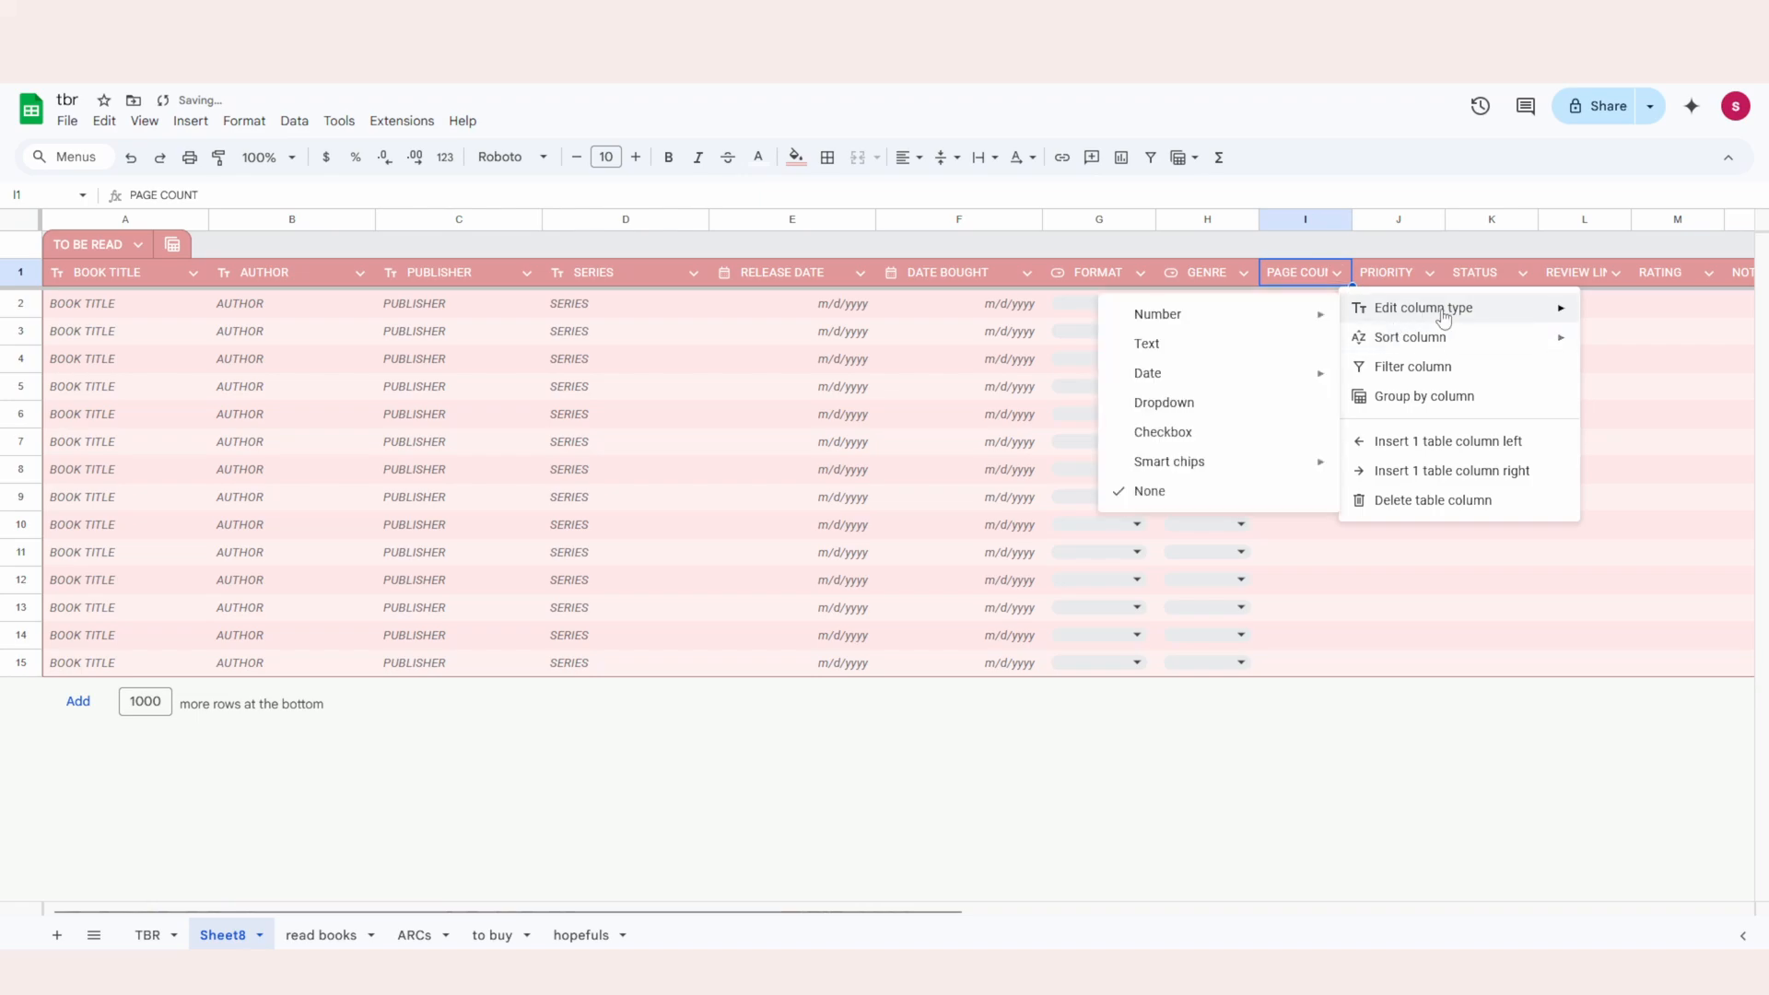
{"action": "mouse_move", "coordinate": [1195, 337]}
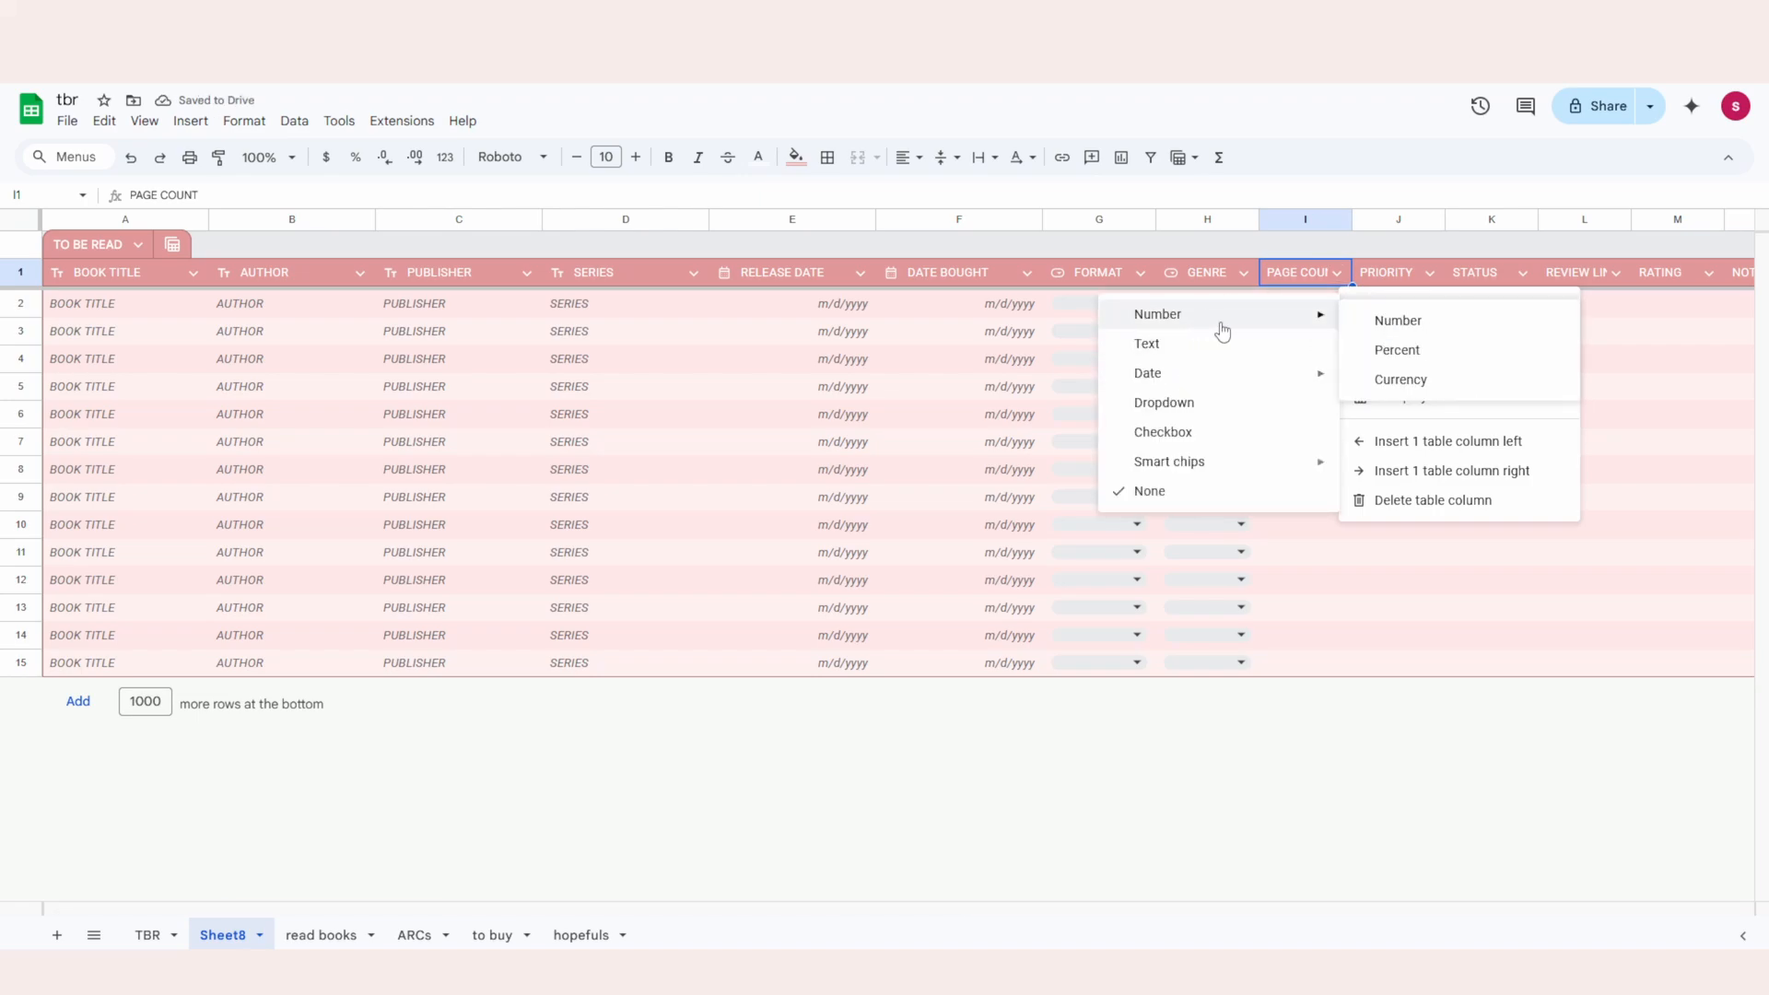
{"action": "left_click", "coordinate": [1404, 323]}
{"action": "left_click", "coordinate": [1381, 273]}
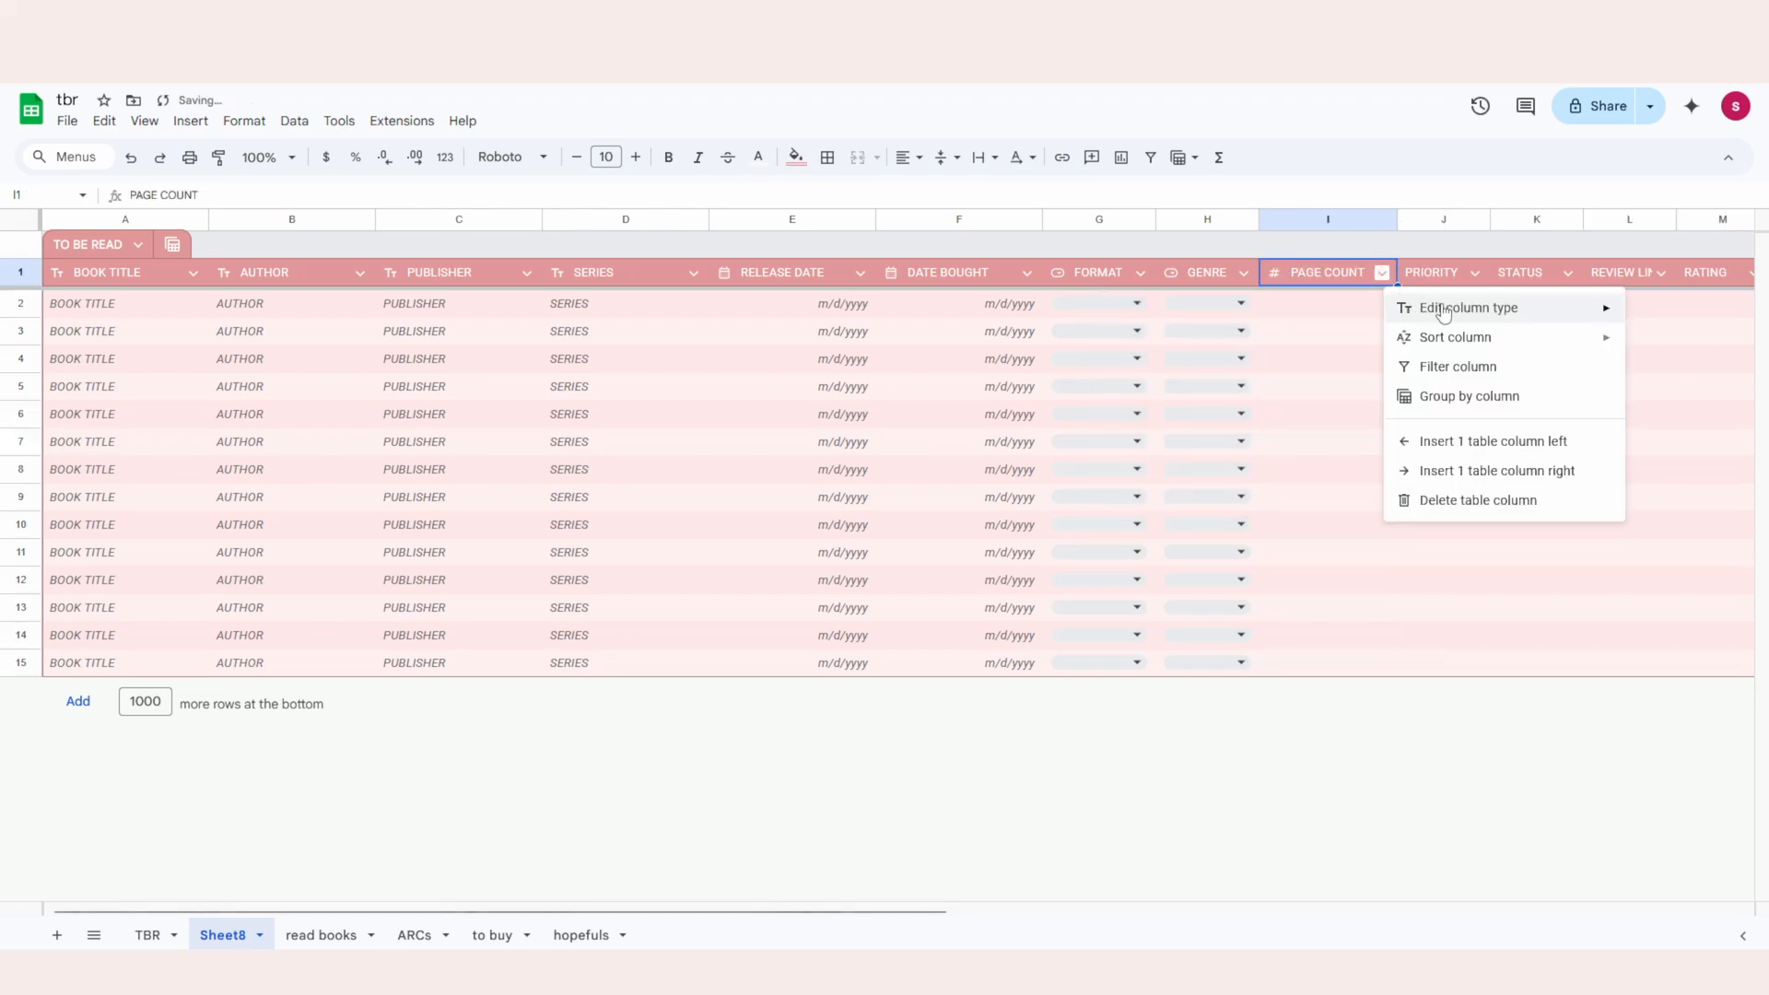
{"action": "mouse_move", "coordinate": [1438, 309]}
{"action": "left_click", "coordinate": [1216, 539]}
Make PRIORITY a dropdown column with URGENT and HIGH WANT as its first two options.
{"action": "left_click", "coordinate": [1475, 273]}
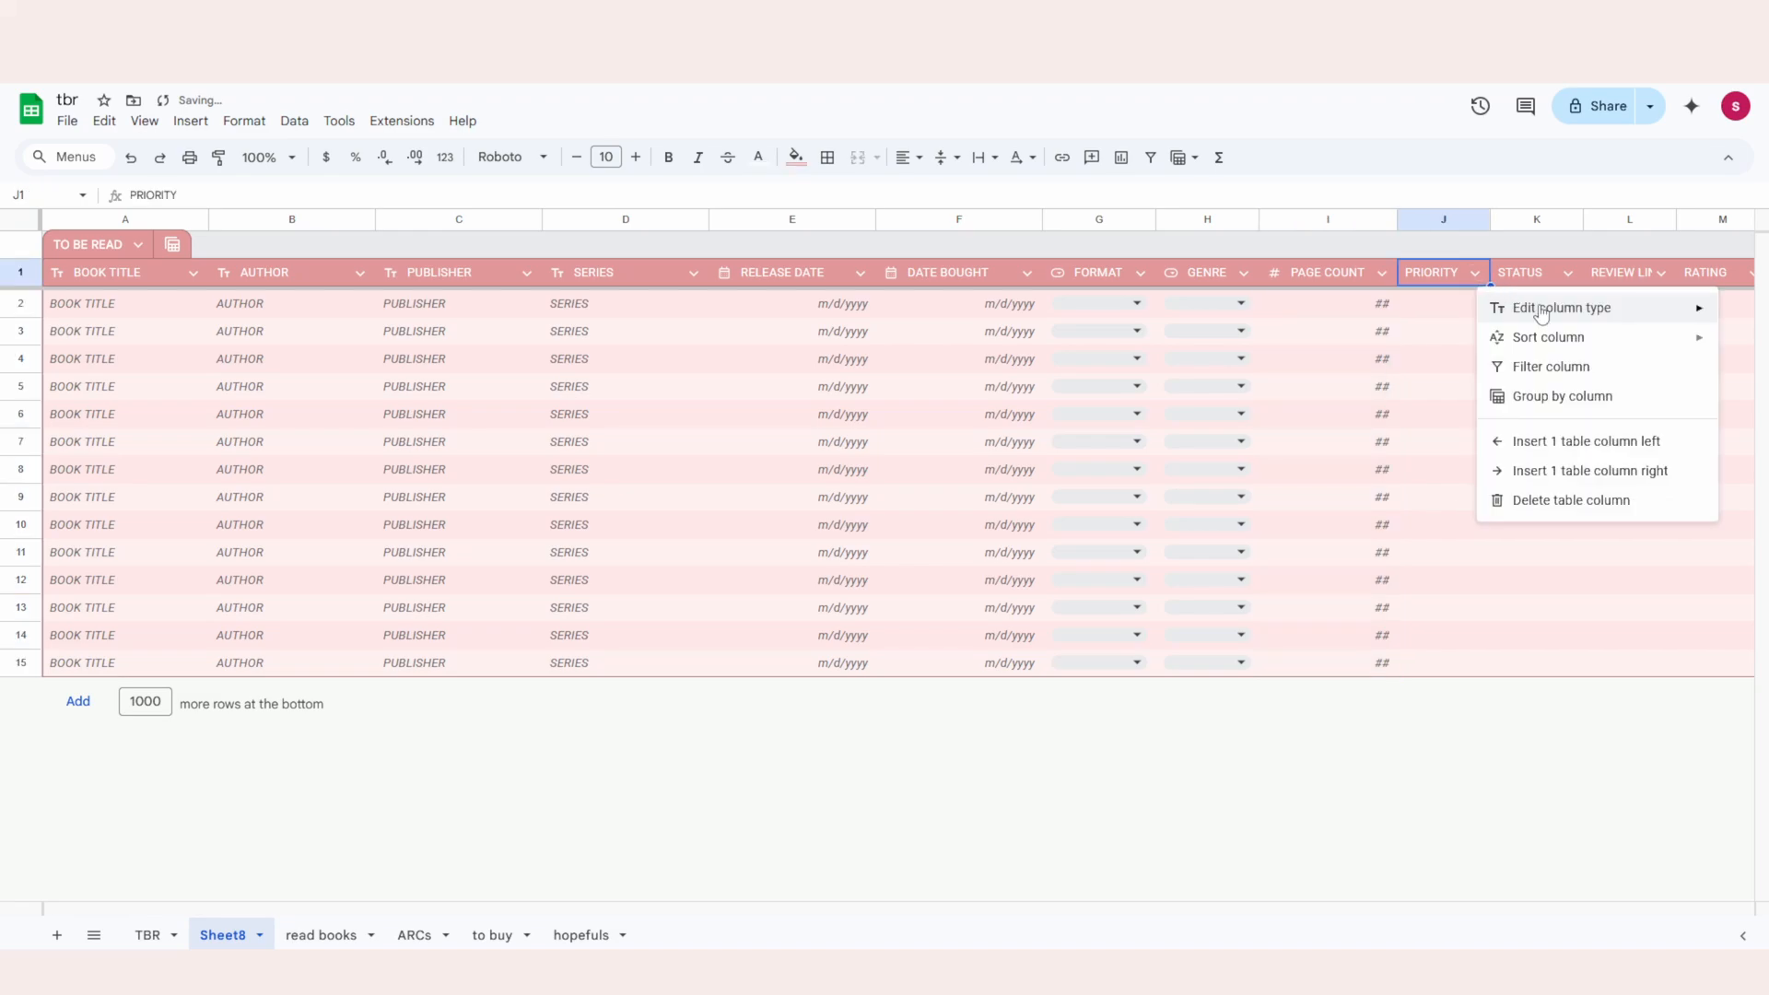
{"action": "mouse_move", "coordinate": [1536, 311]}
{"action": "left_click", "coordinate": [1326, 401]}
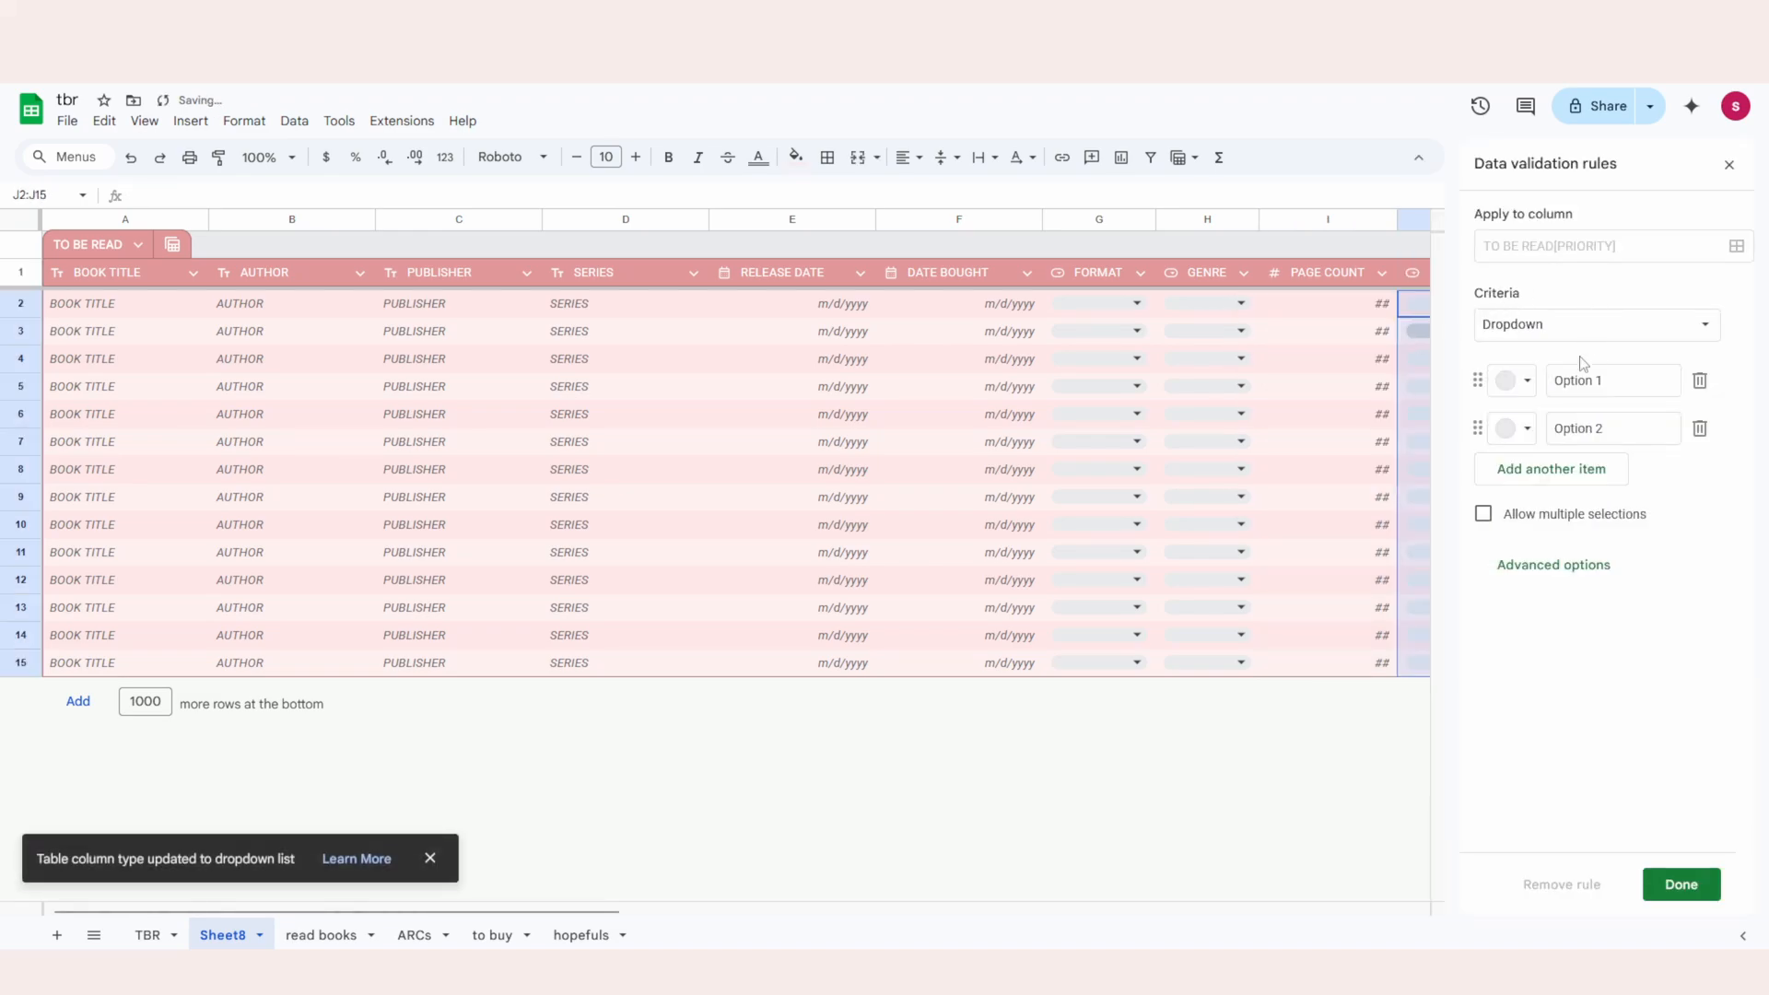
{"action": "left_click", "coordinate": [1605, 381]}
{"action": "type", "text": "URGEBN"}
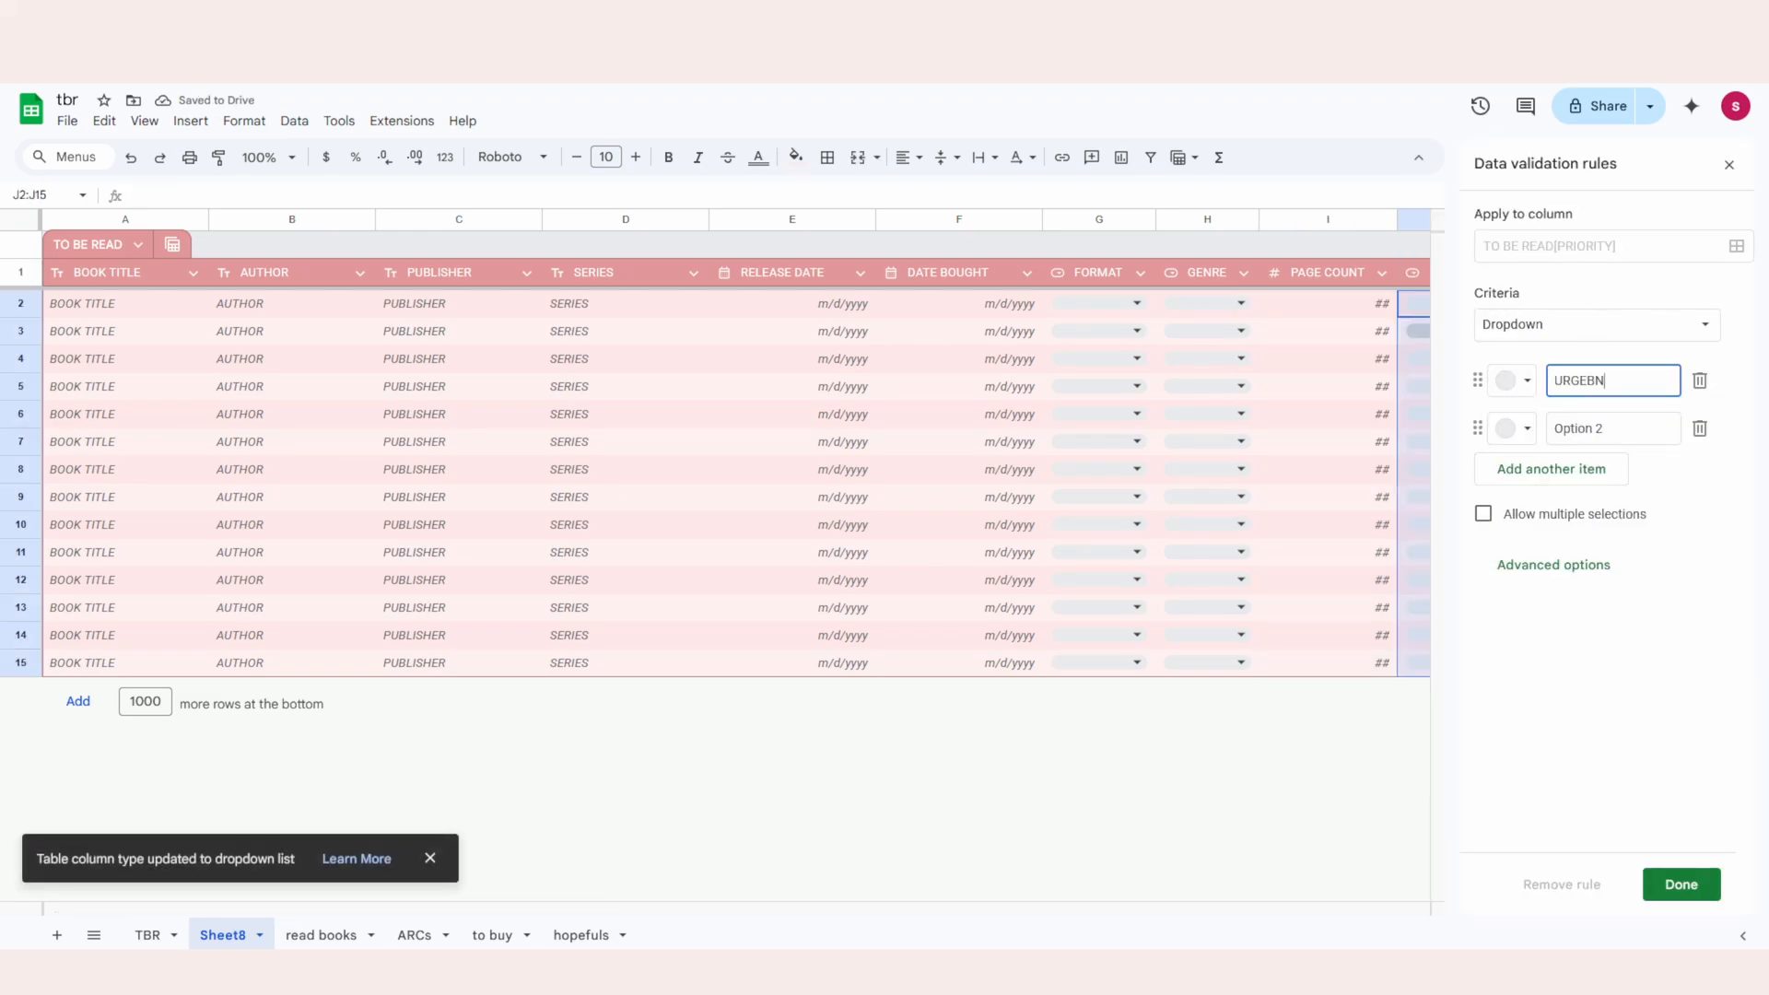
{"action": "left_click", "coordinate": [1599, 427]}
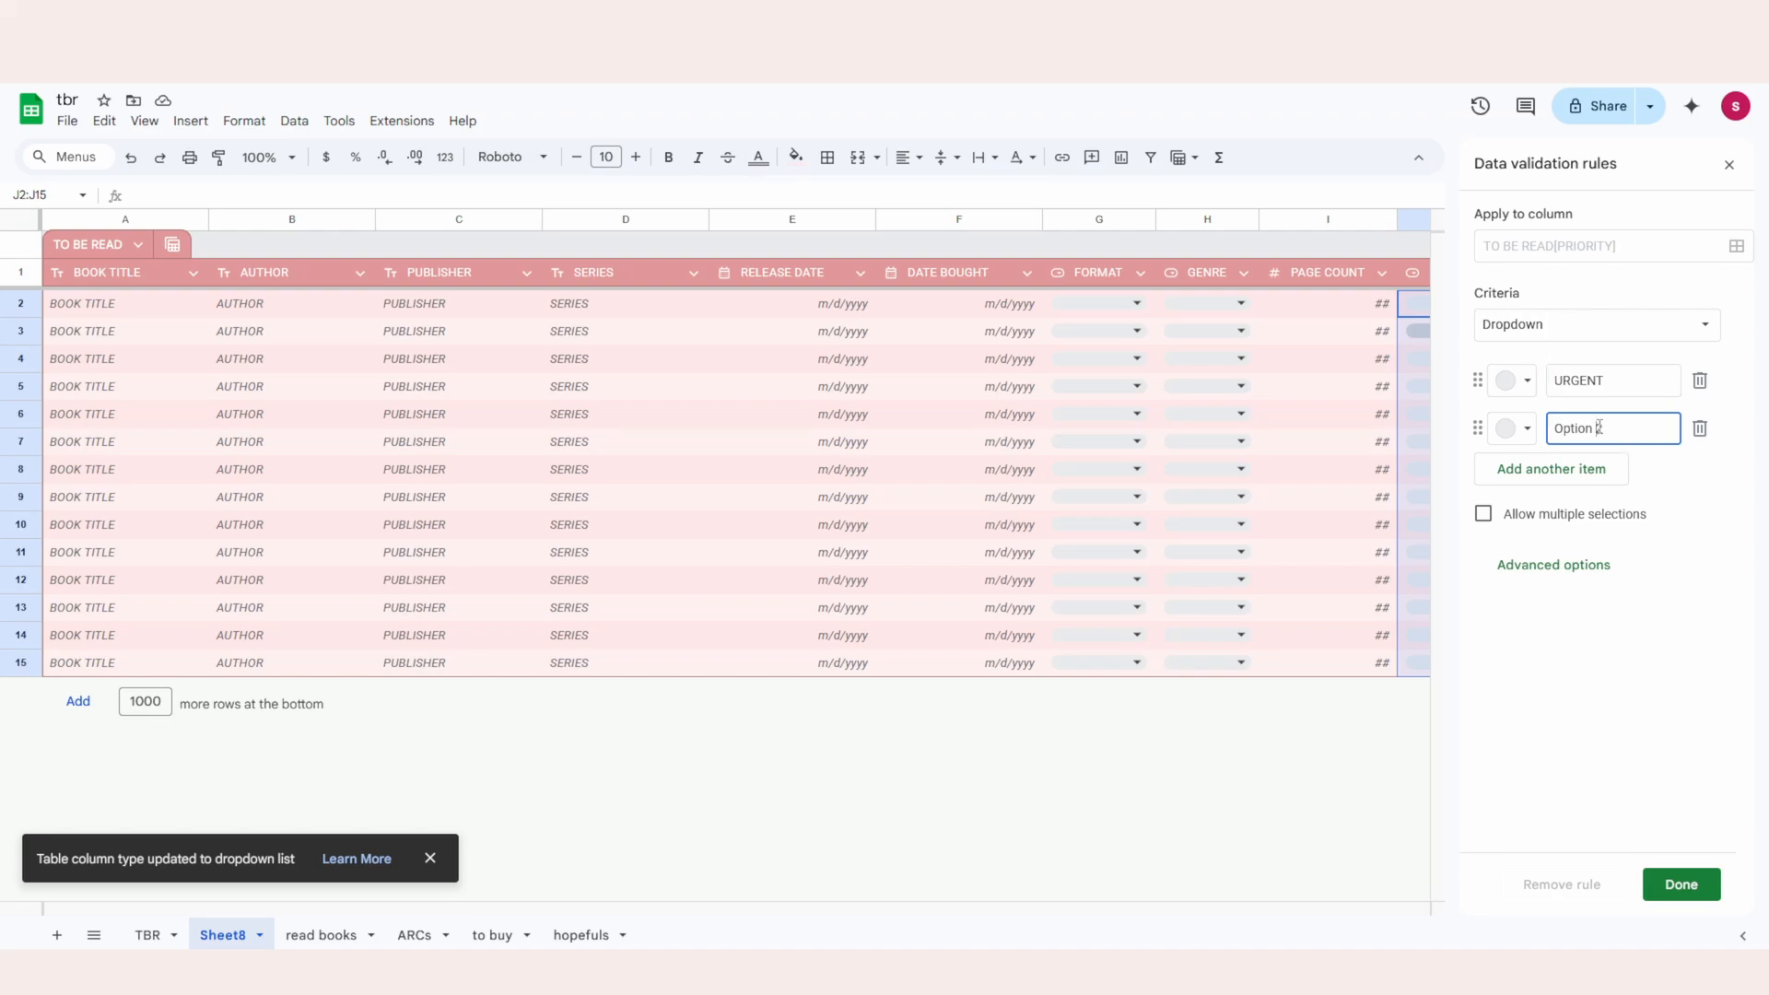
{"action": "key", "text": "ctrl+a"}
{"action": "type", "text": "HIGH WANT"}
Add the options WANT, LOW WANT and MAYBE WANT to the PRIORITY dropdown.
{"action": "left_click", "coordinate": [1622, 469]}
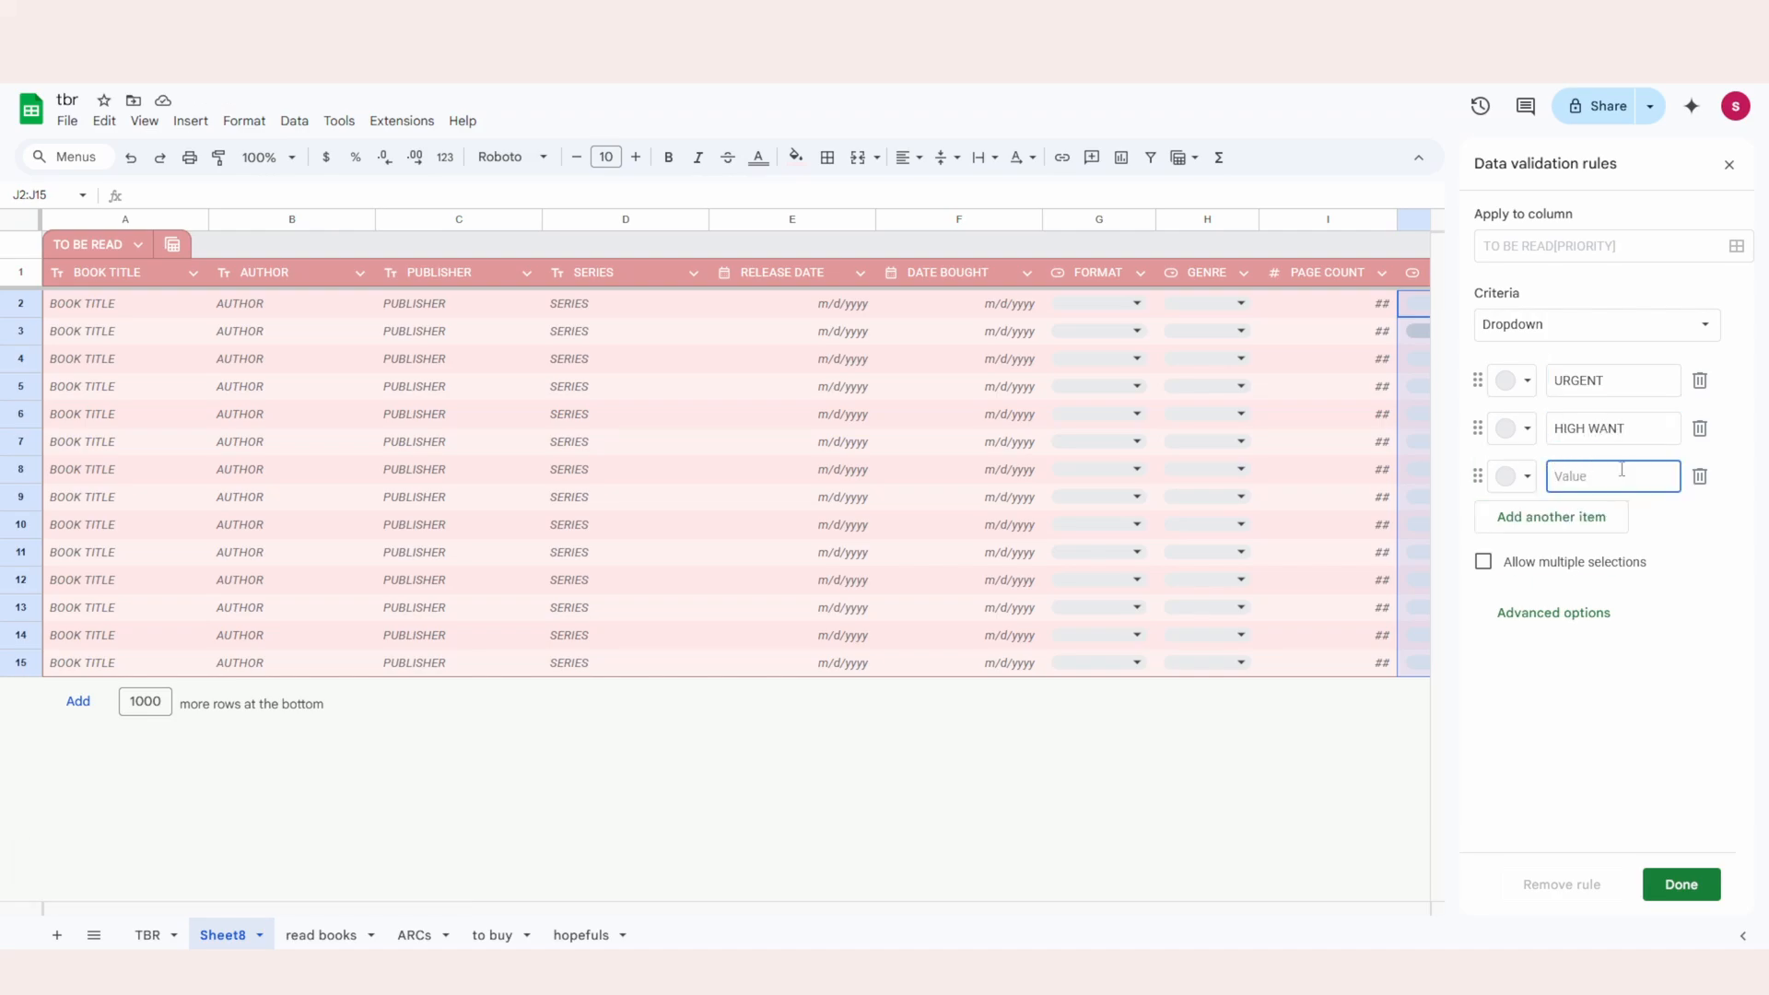
{"action": "type", "text": "WANT"}
{"action": "left_click", "coordinate": [1614, 517]}
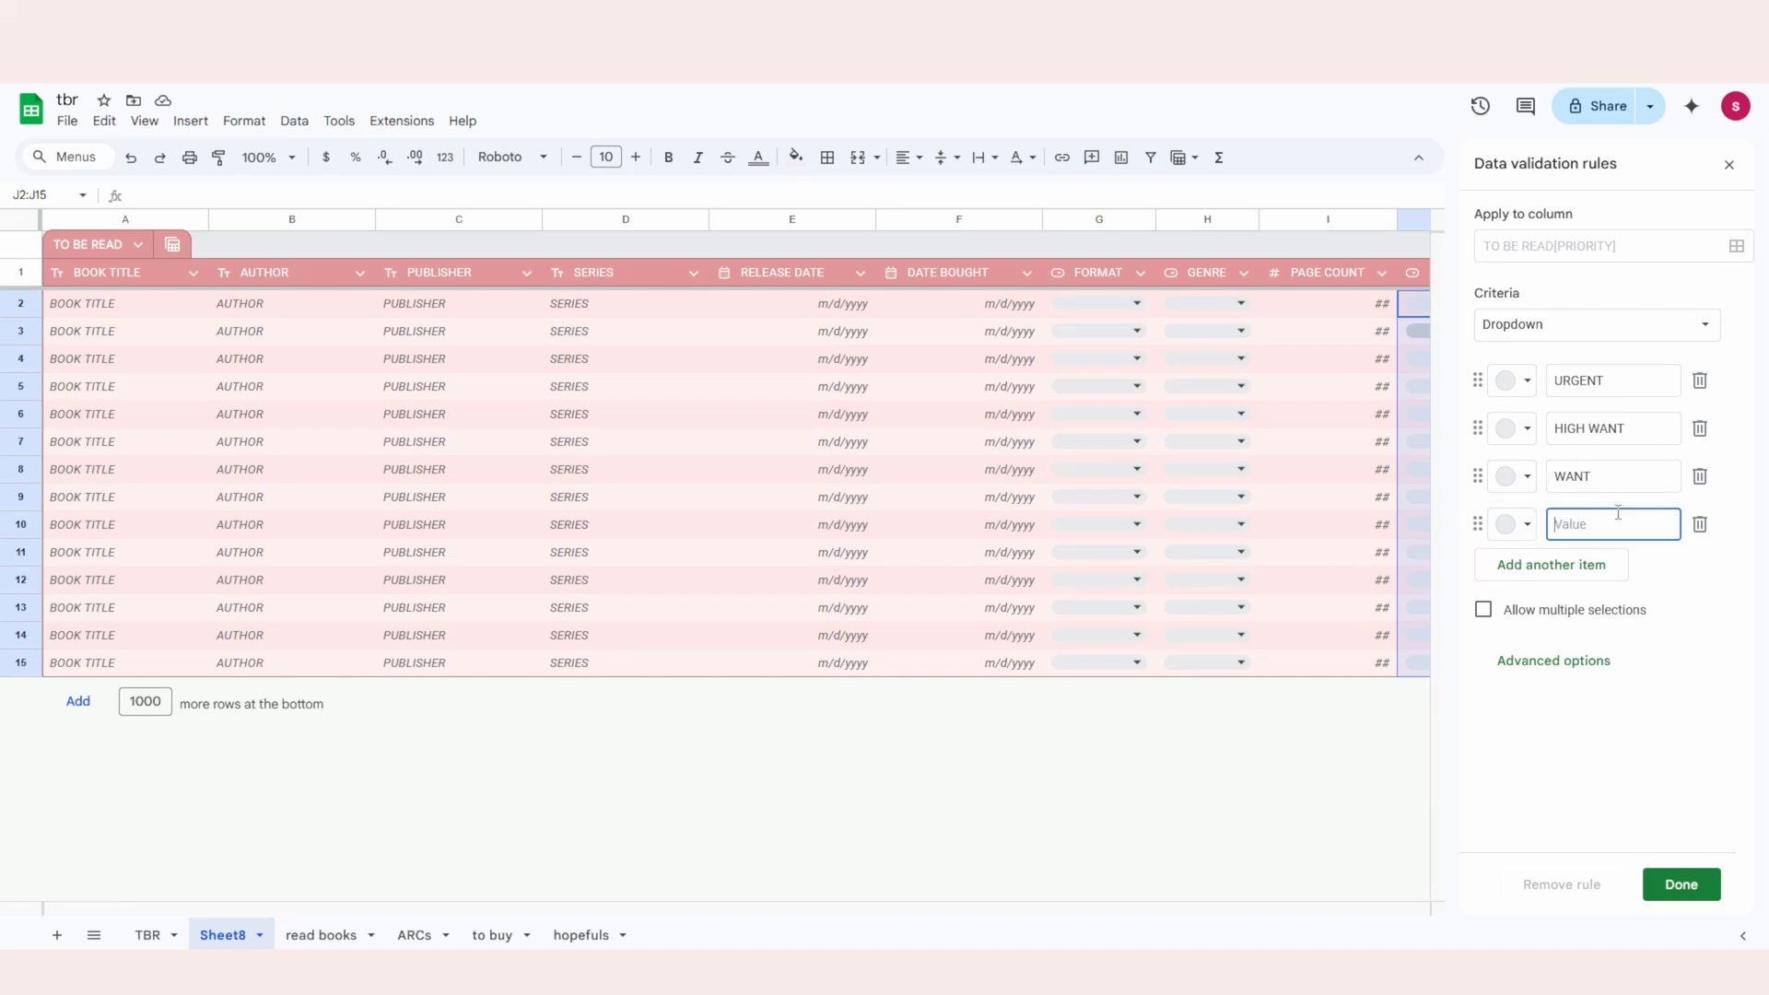
{"action": "type", "text": "LOW WANT"}
{"action": "left_click", "coordinate": [1606, 565]}
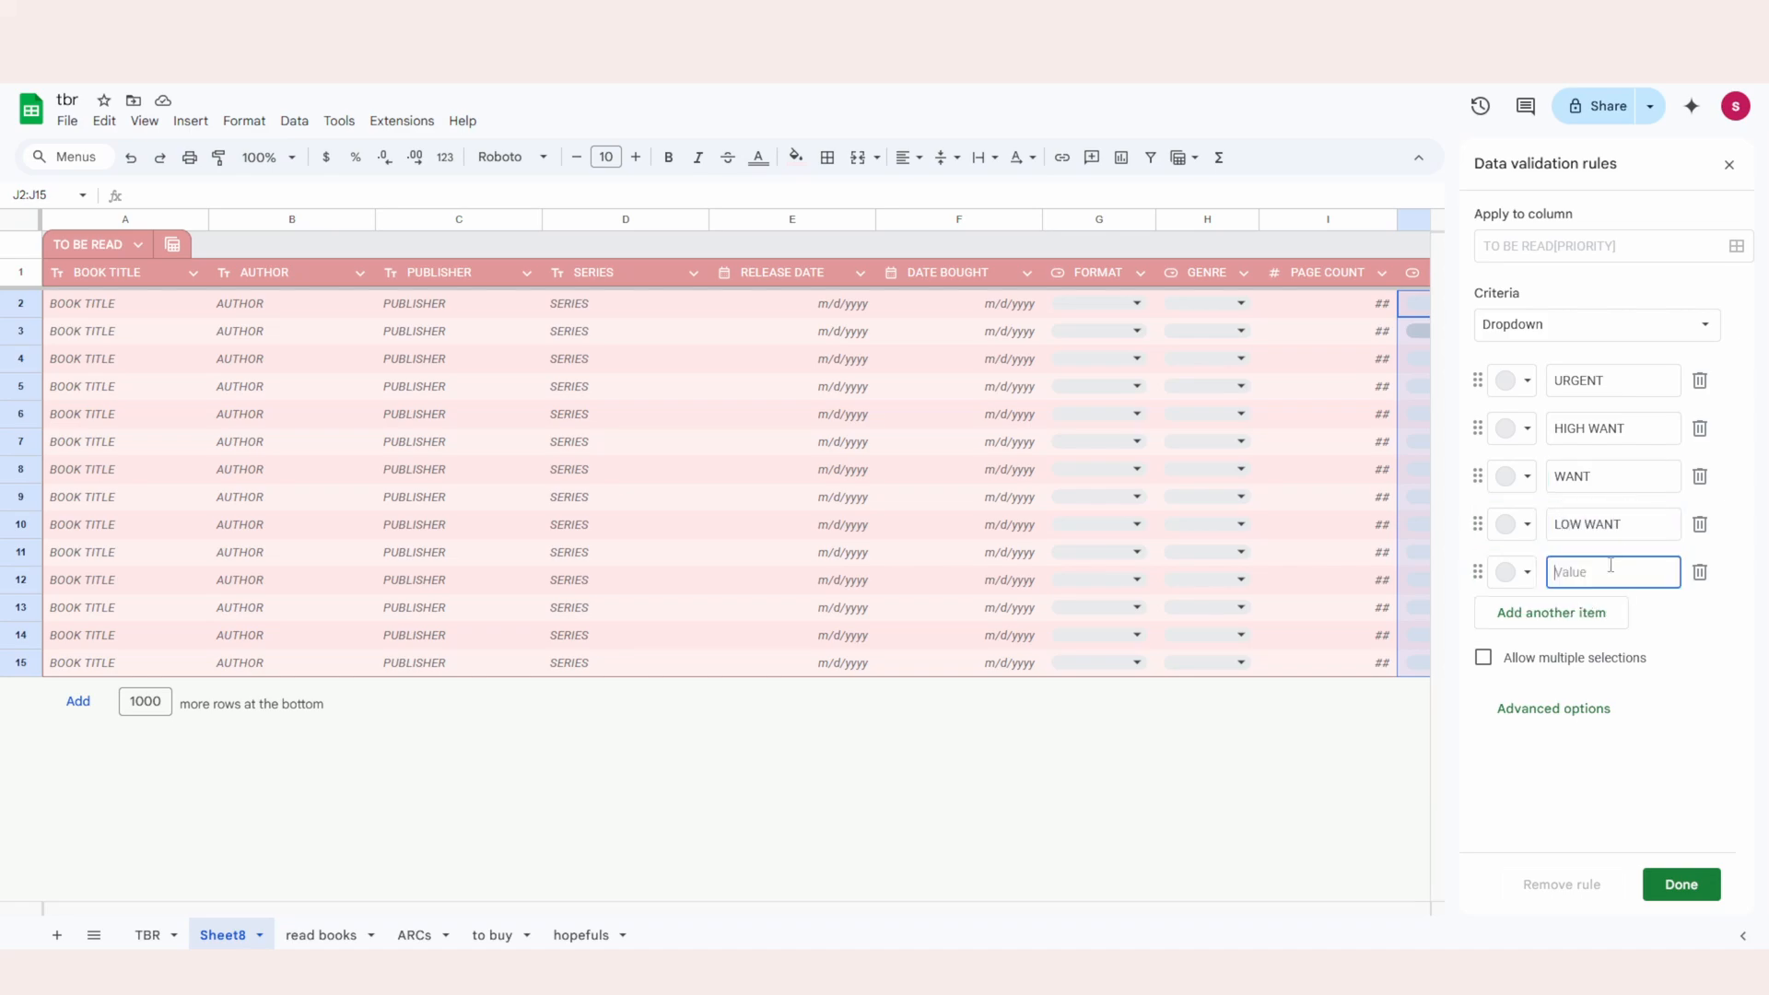
{"action": "type", "text": "MAYBE WANT"}
Colour the five priority options light red, light orange, light yellow, light green and light blue in listed order, and save the rule.
{"action": "left_click", "coordinate": [1529, 381]}
{"action": "left_click", "coordinate": [1548, 449]}
{"action": "left_click", "coordinate": [1528, 428]}
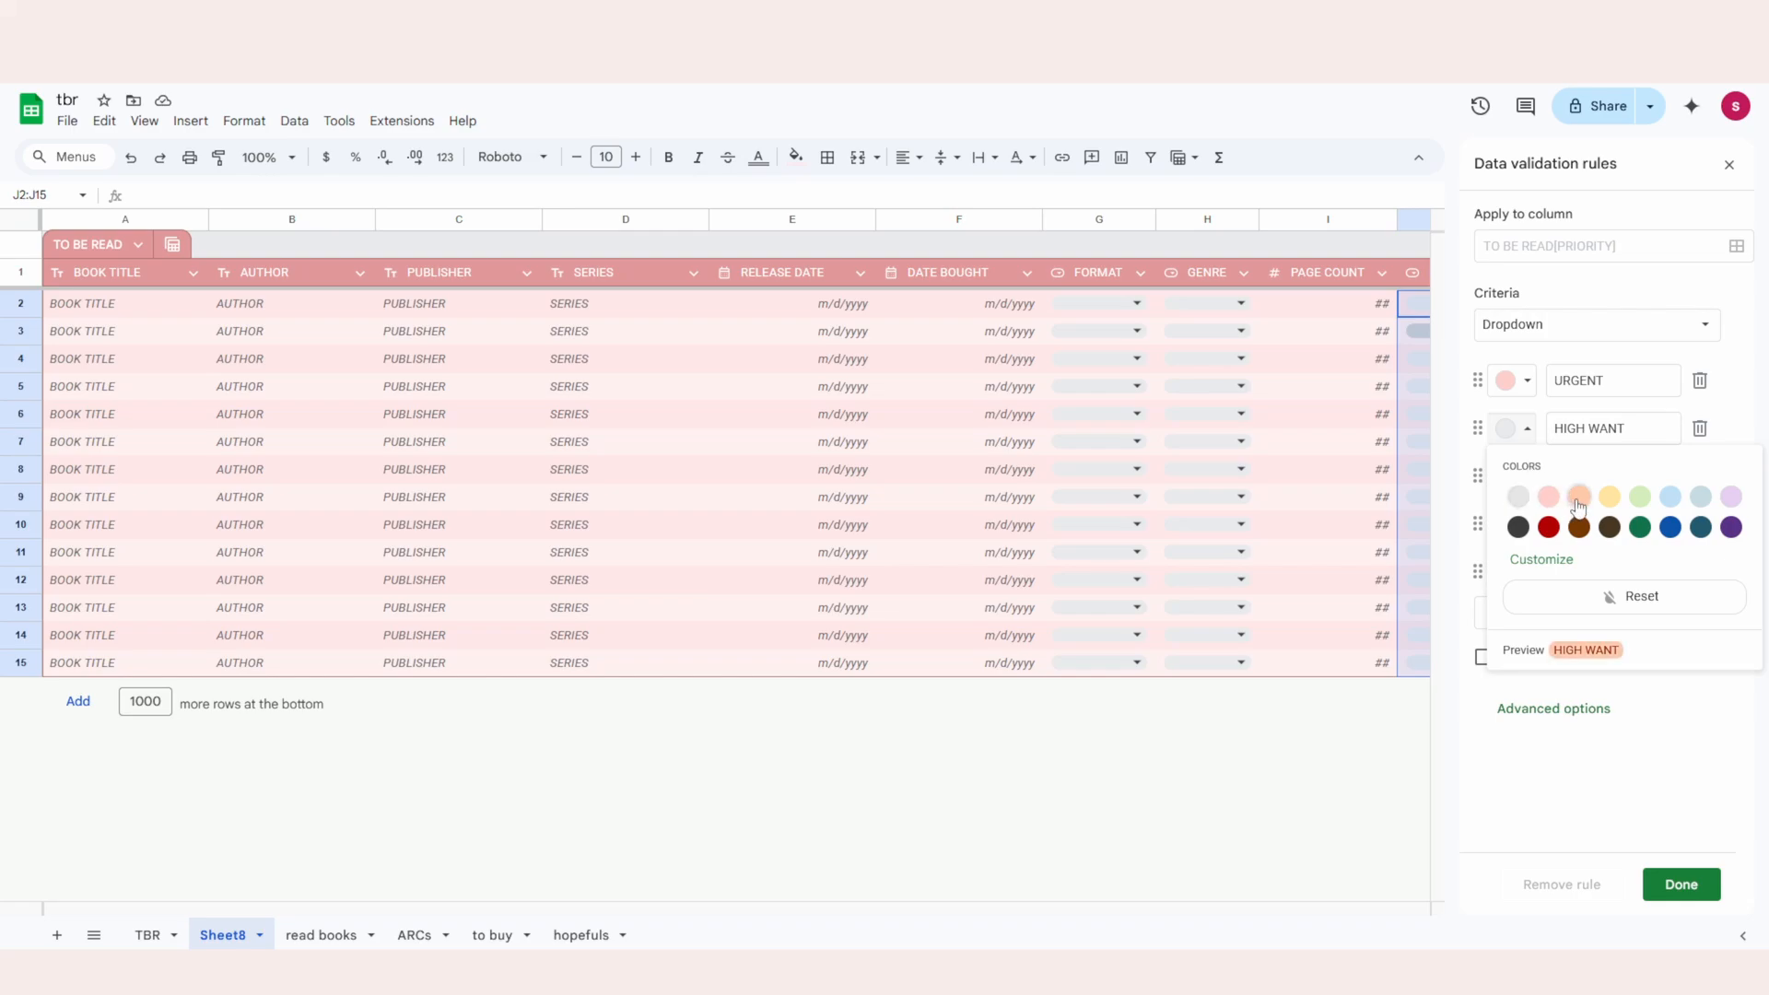
{"action": "left_click", "coordinate": [1579, 497]}
{"action": "left_click", "coordinate": [1527, 476]}
{"action": "left_click", "coordinate": [1609, 544]}
{"action": "left_click", "coordinate": [1527, 524]}
{"action": "left_click", "coordinate": [1640, 592]}
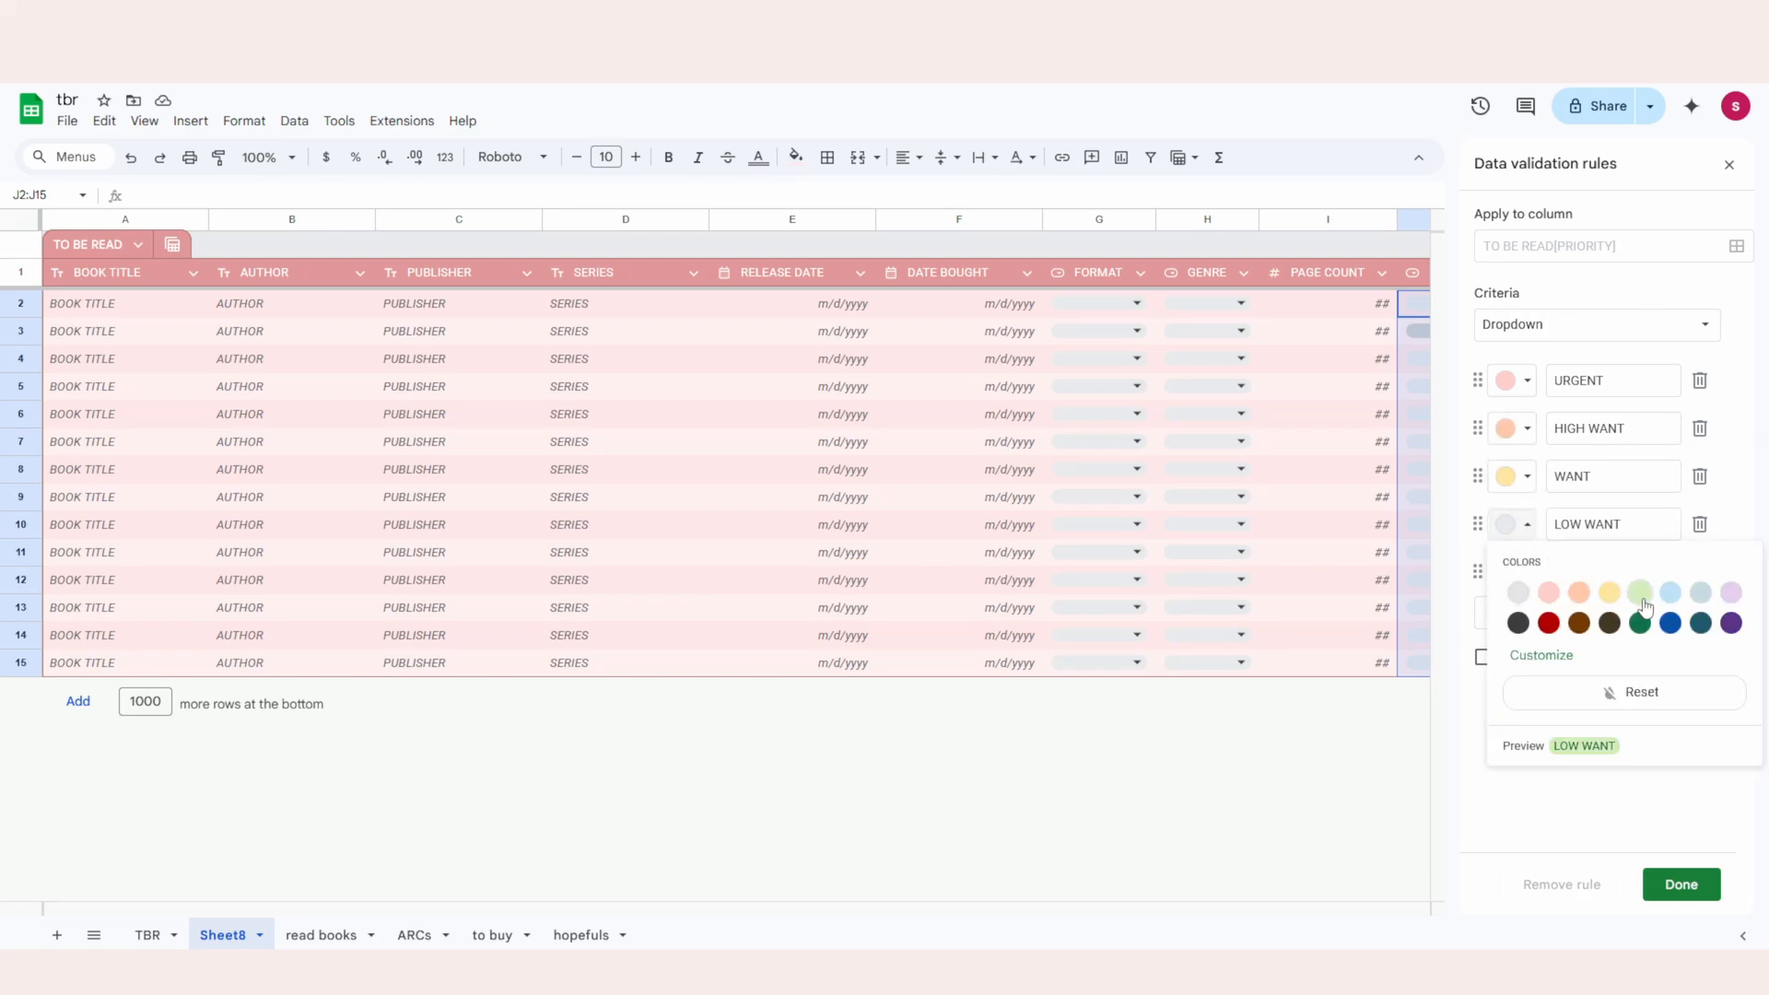
{"action": "left_click", "coordinate": [1529, 572]}
{"action": "left_click", "coordinate": [1670, 641]}
{"action": "left_click", "coordinate": [1681, 884]}
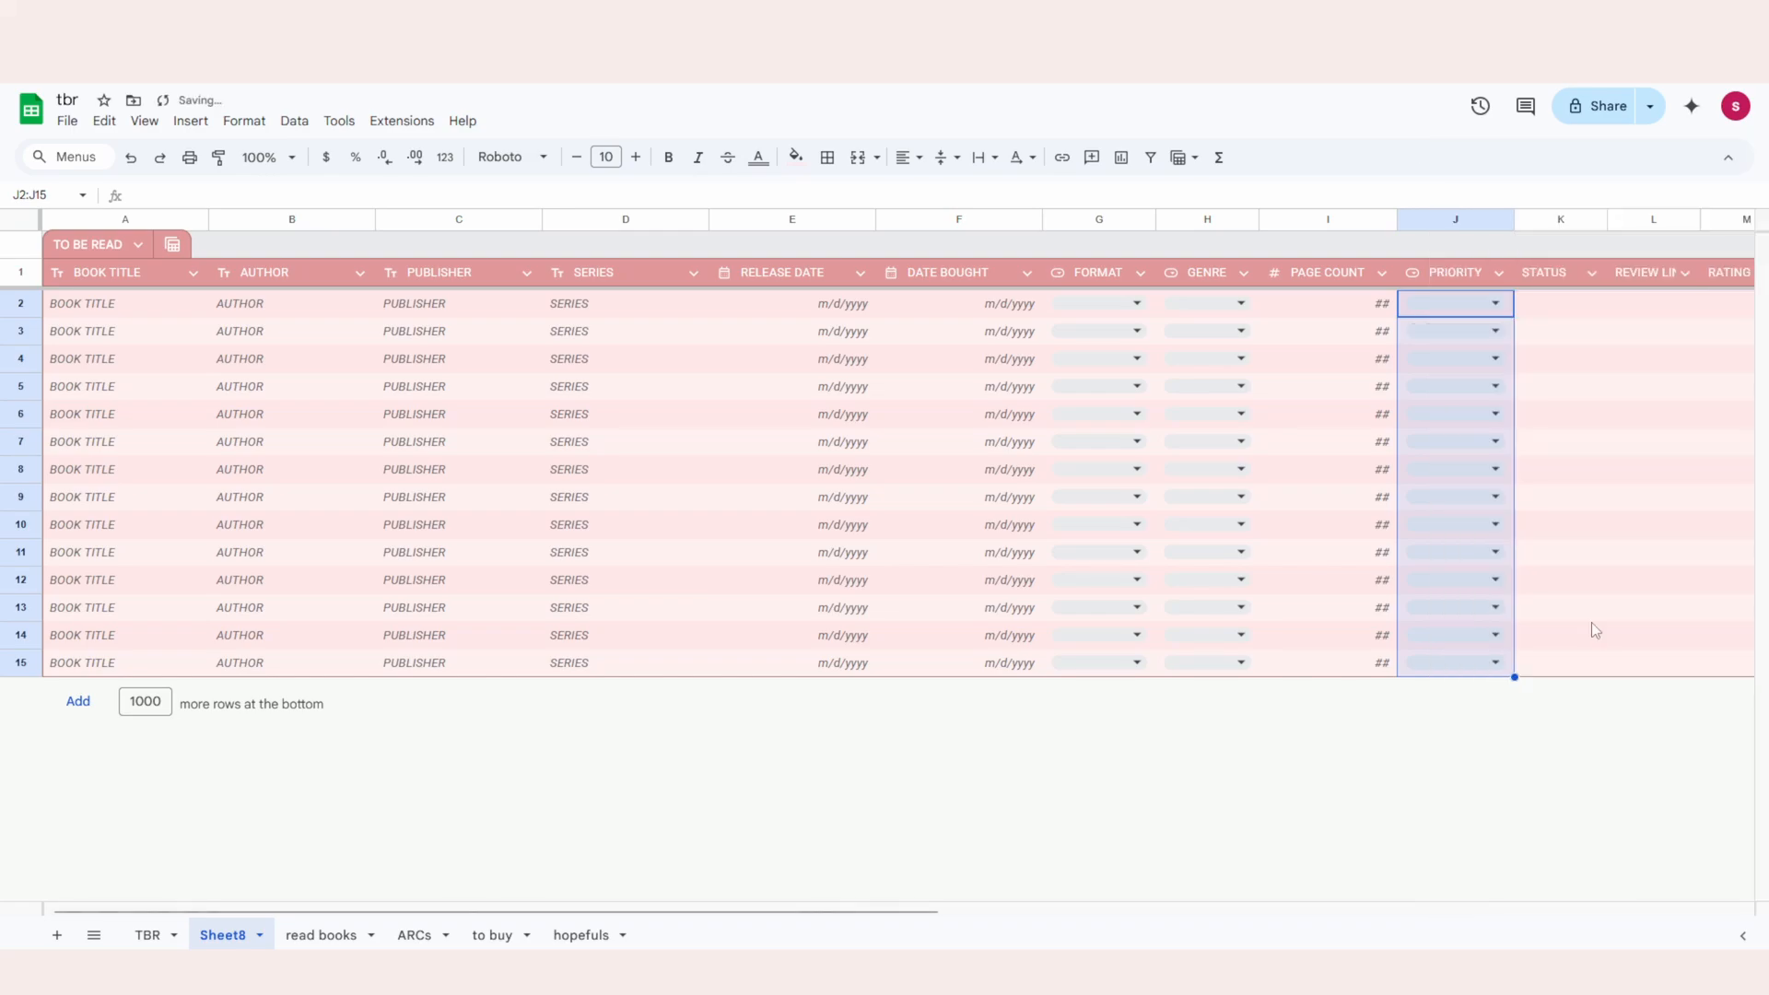
Make STATUS a dropdown column with the options UNREAD, IN PROGRESS, READ and DNF'D.
{"action": "left_click", "coordinate": [1593, 273]}
{"action": "mouse_move", "coordinate": [1418, 304]}
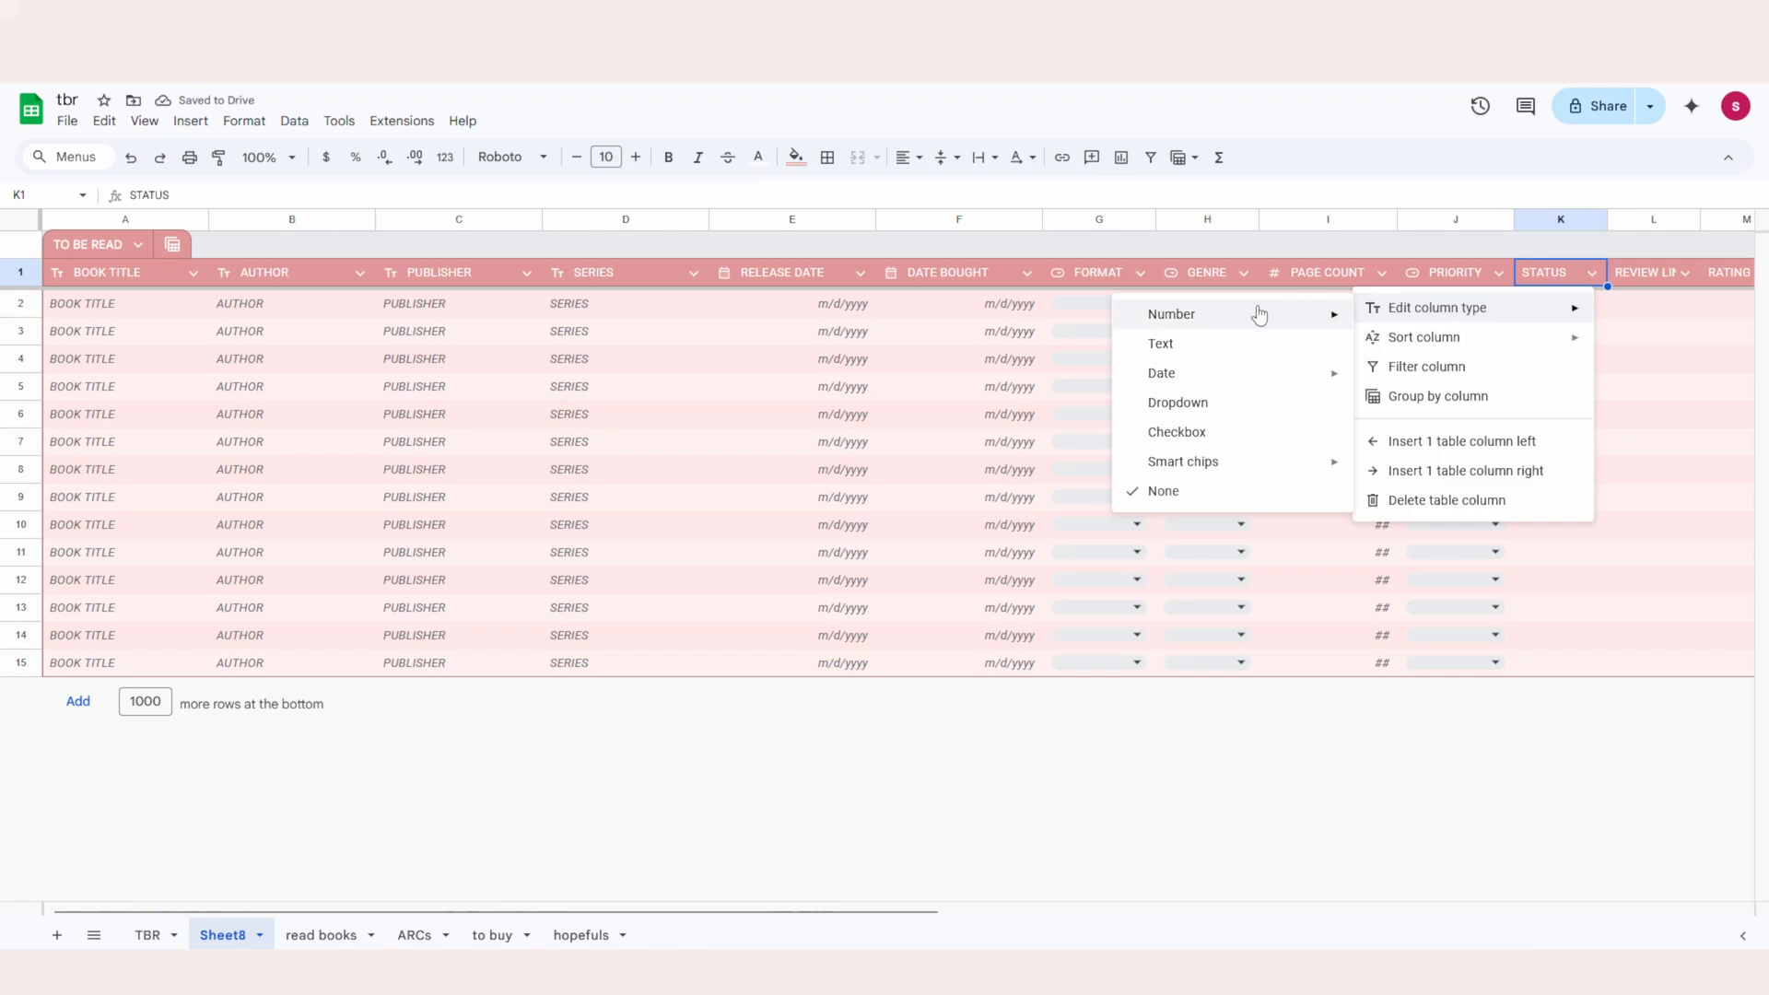
{"action": "left_click", "coordinate": [1239, 402]}
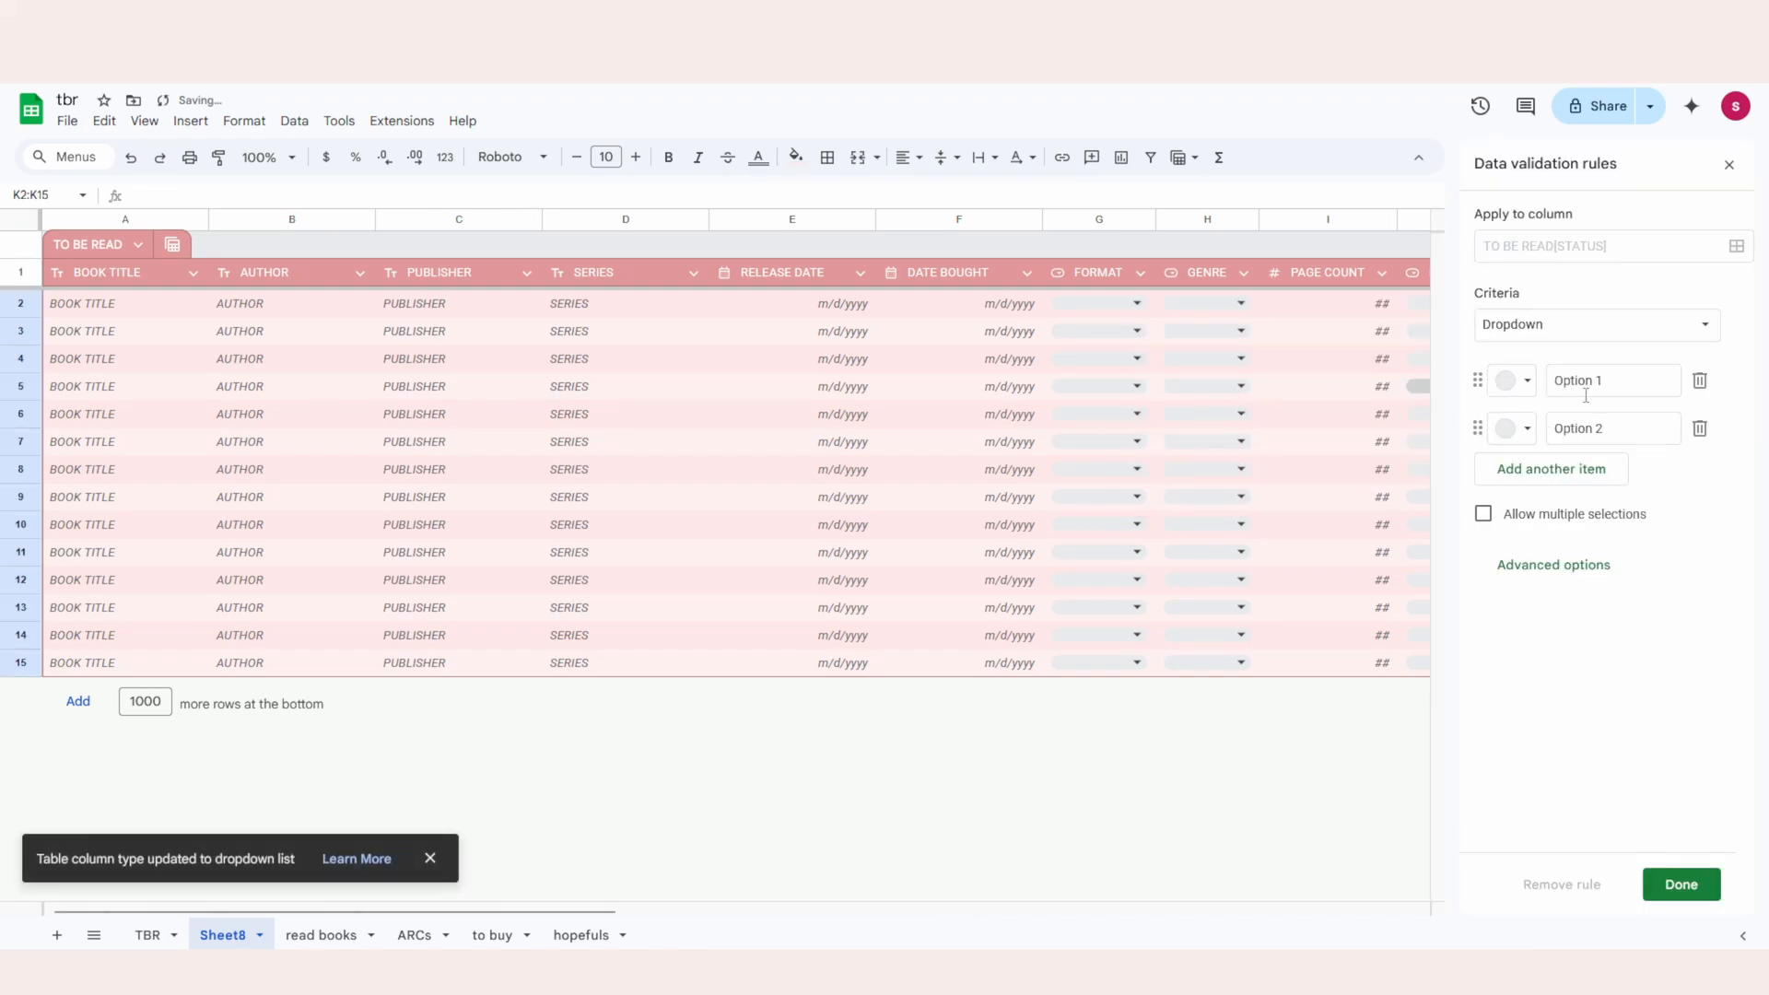
{"action": "type", "text": "UNREAD"}
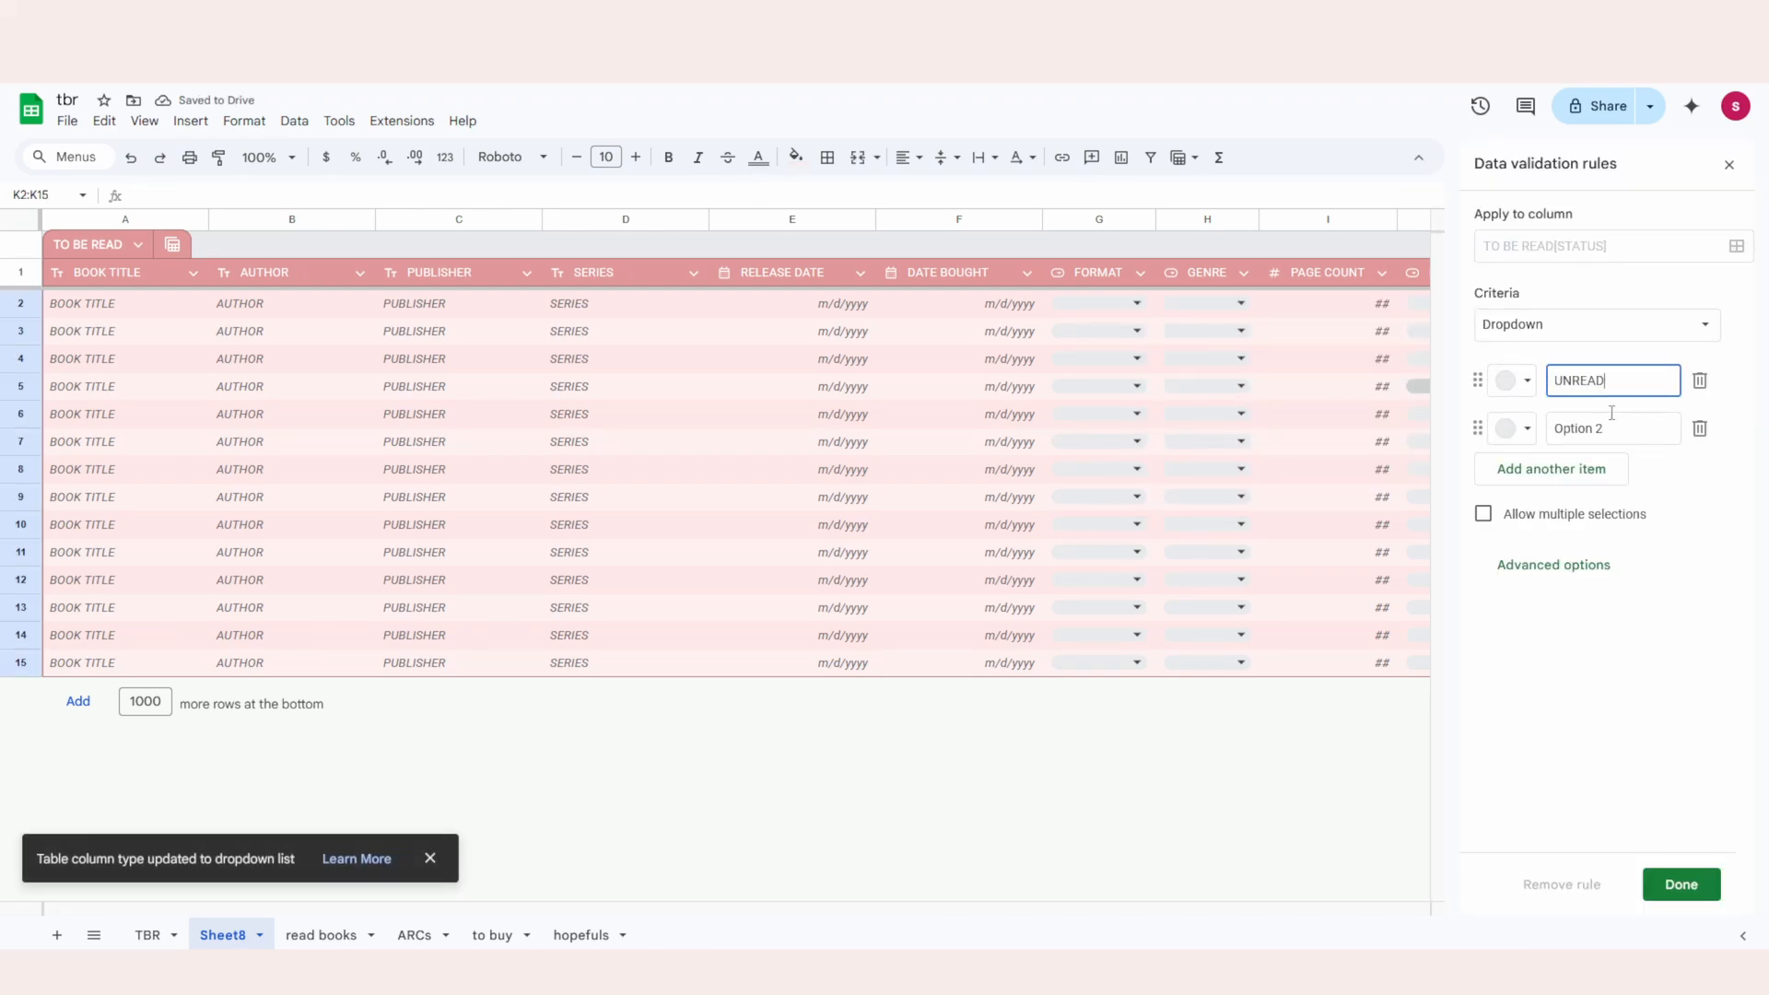
{"action": "key", "text": "Return"}
{"action": "type", "text": "IN P"}
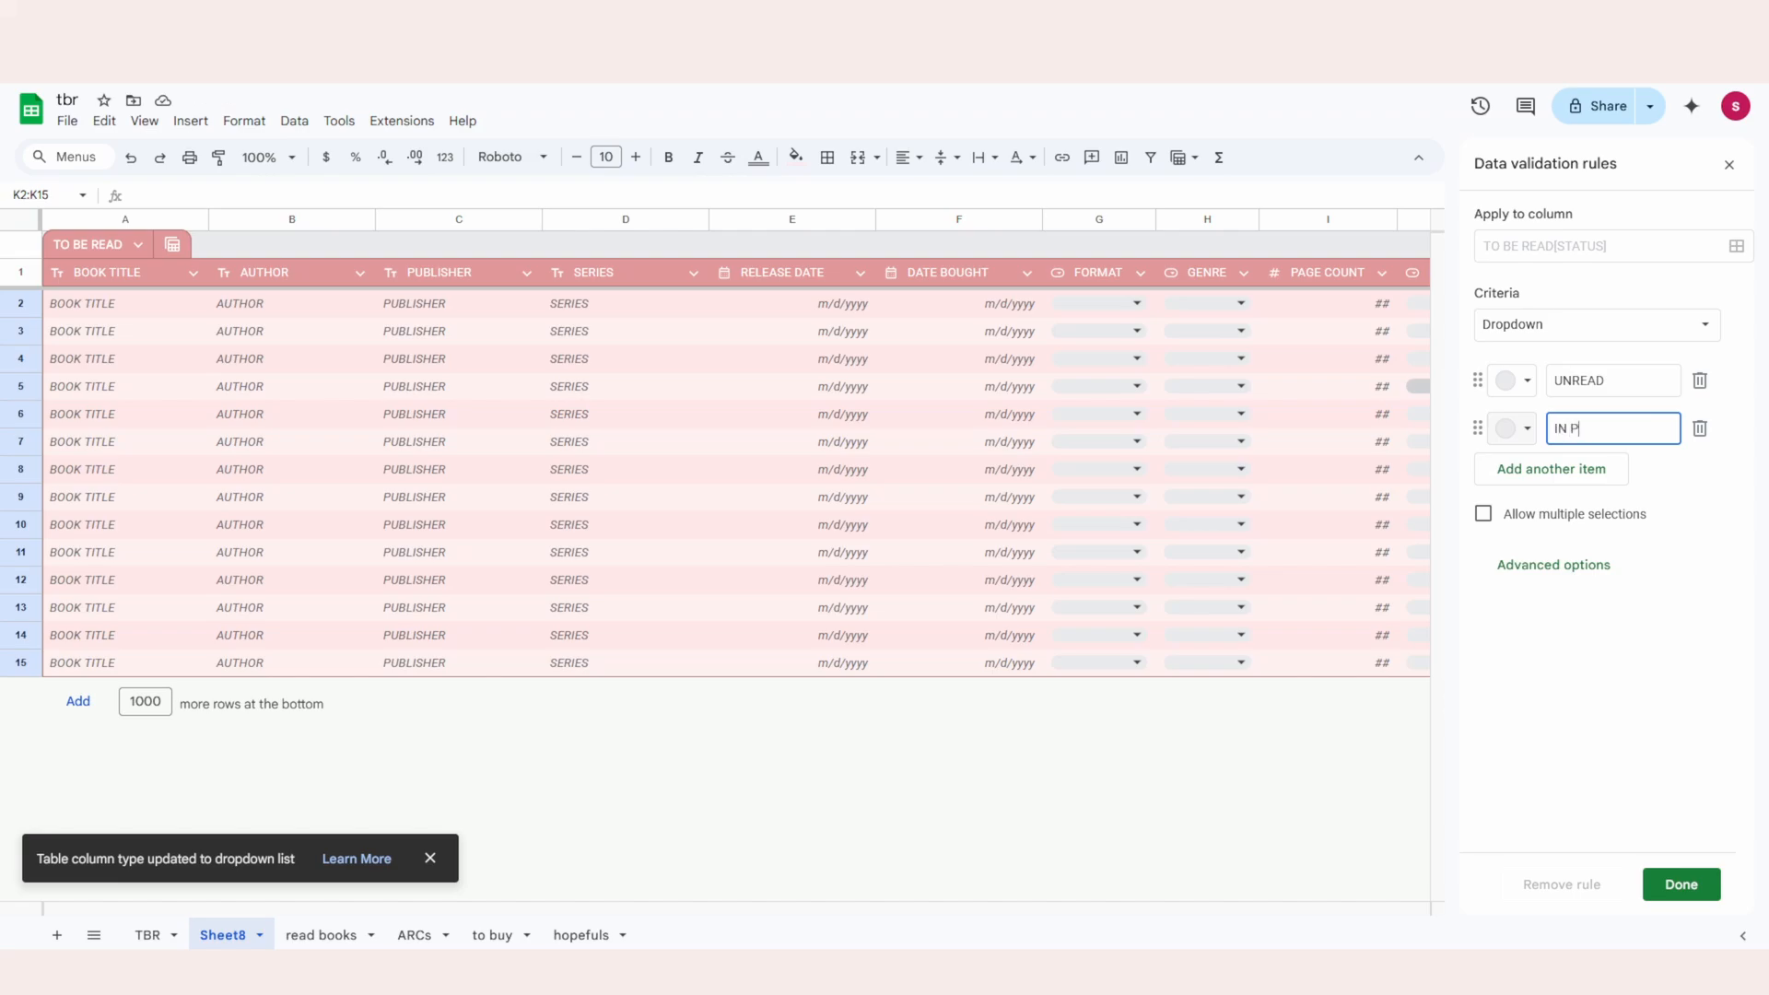
{"action": "type", "text": "ROGRESS"}
{"action": "key", "text": "Return"}
{"action": "type", "text": "READ"}
{"action": "key", "text": "Return"}
{"action": "type", "text": "DNF'D"}
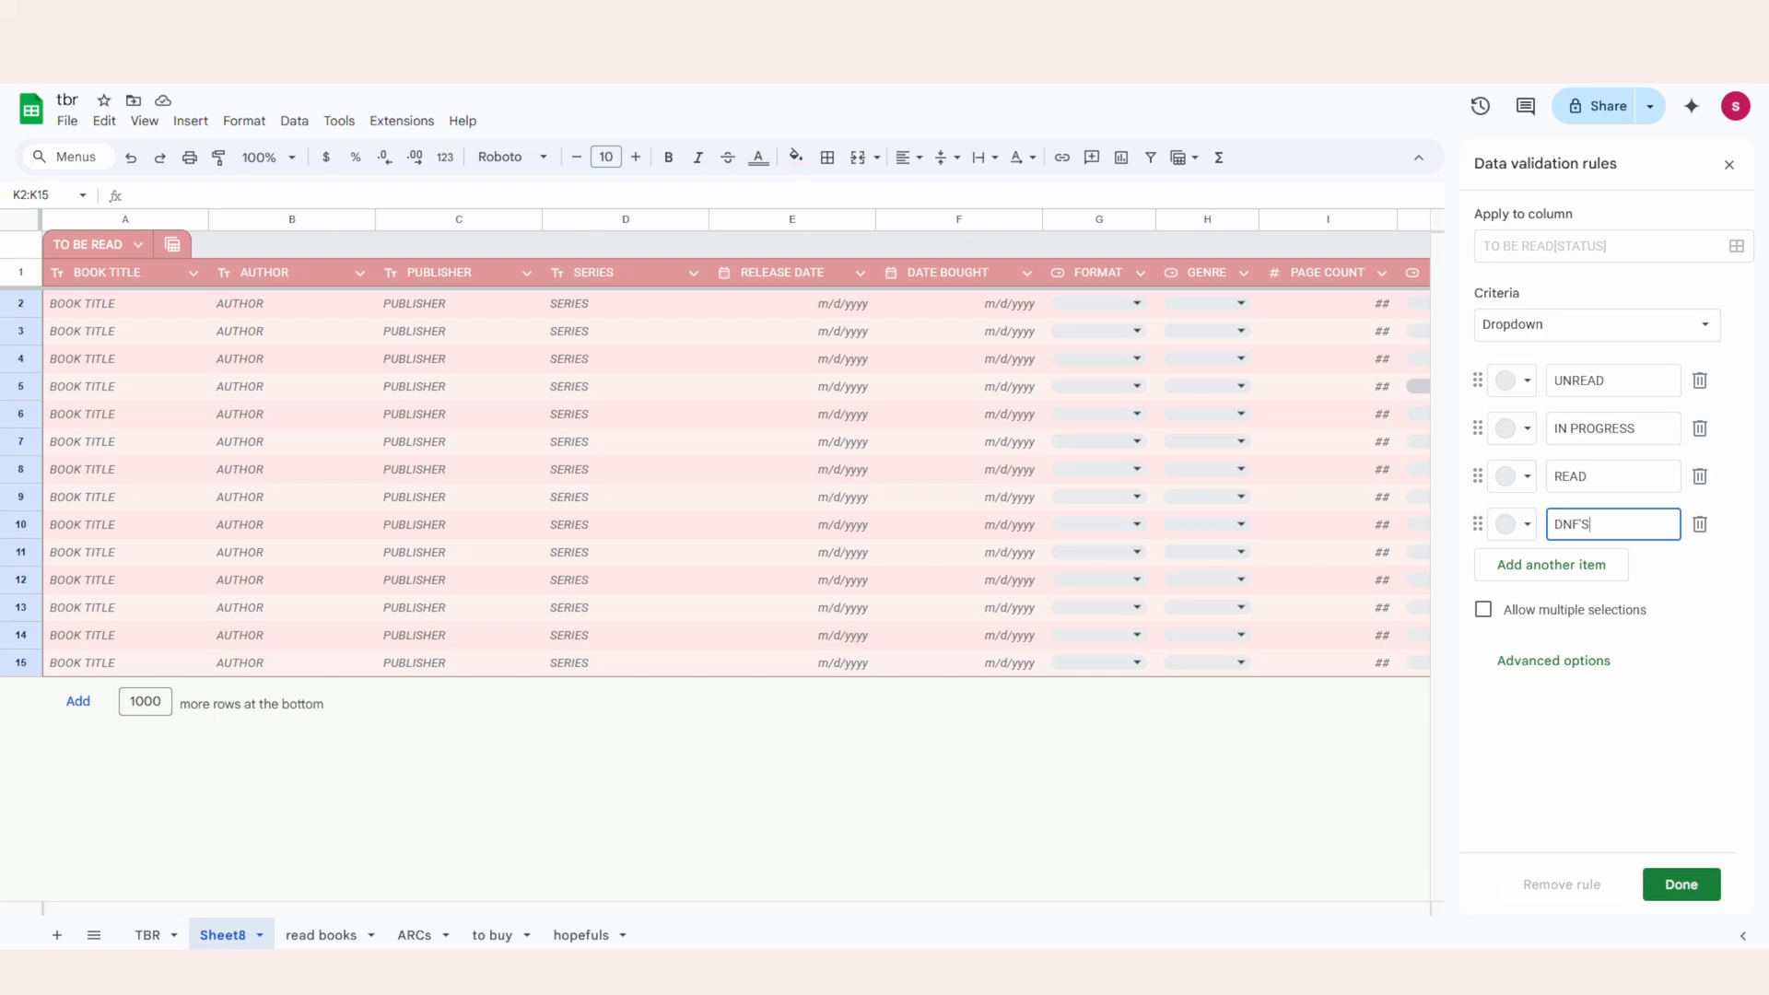
Colour DNF'D dark red, UNREAD light red, IN PROGRESS light yellow and READ light green, and save the STATUS rule.
{"action": "left_click", "coordinate": [1514, 524]}
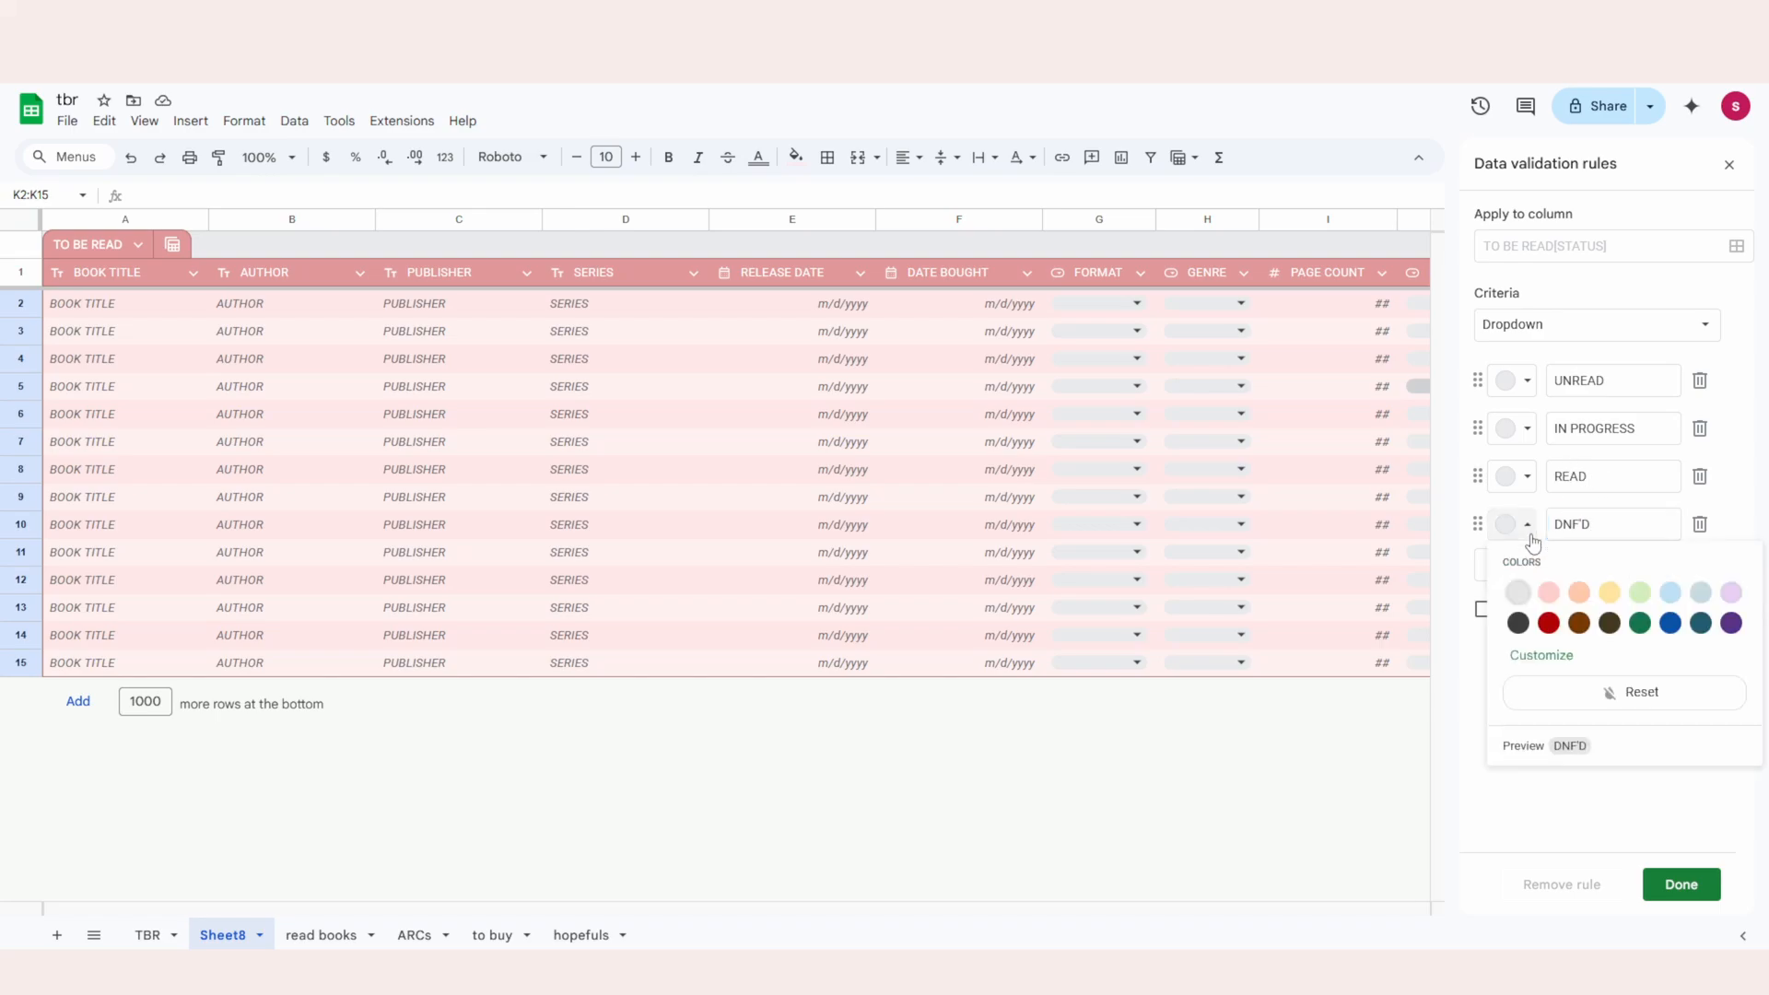
{"action": "left_click", "coordinate": [1548, 622]}
{"action": "left_click", "coordinate": [1513, 380]}
{"action": "left_click", "coordinate": [1548, 449]}
{"action": "left_click", "coordinate": [1514, 428]}
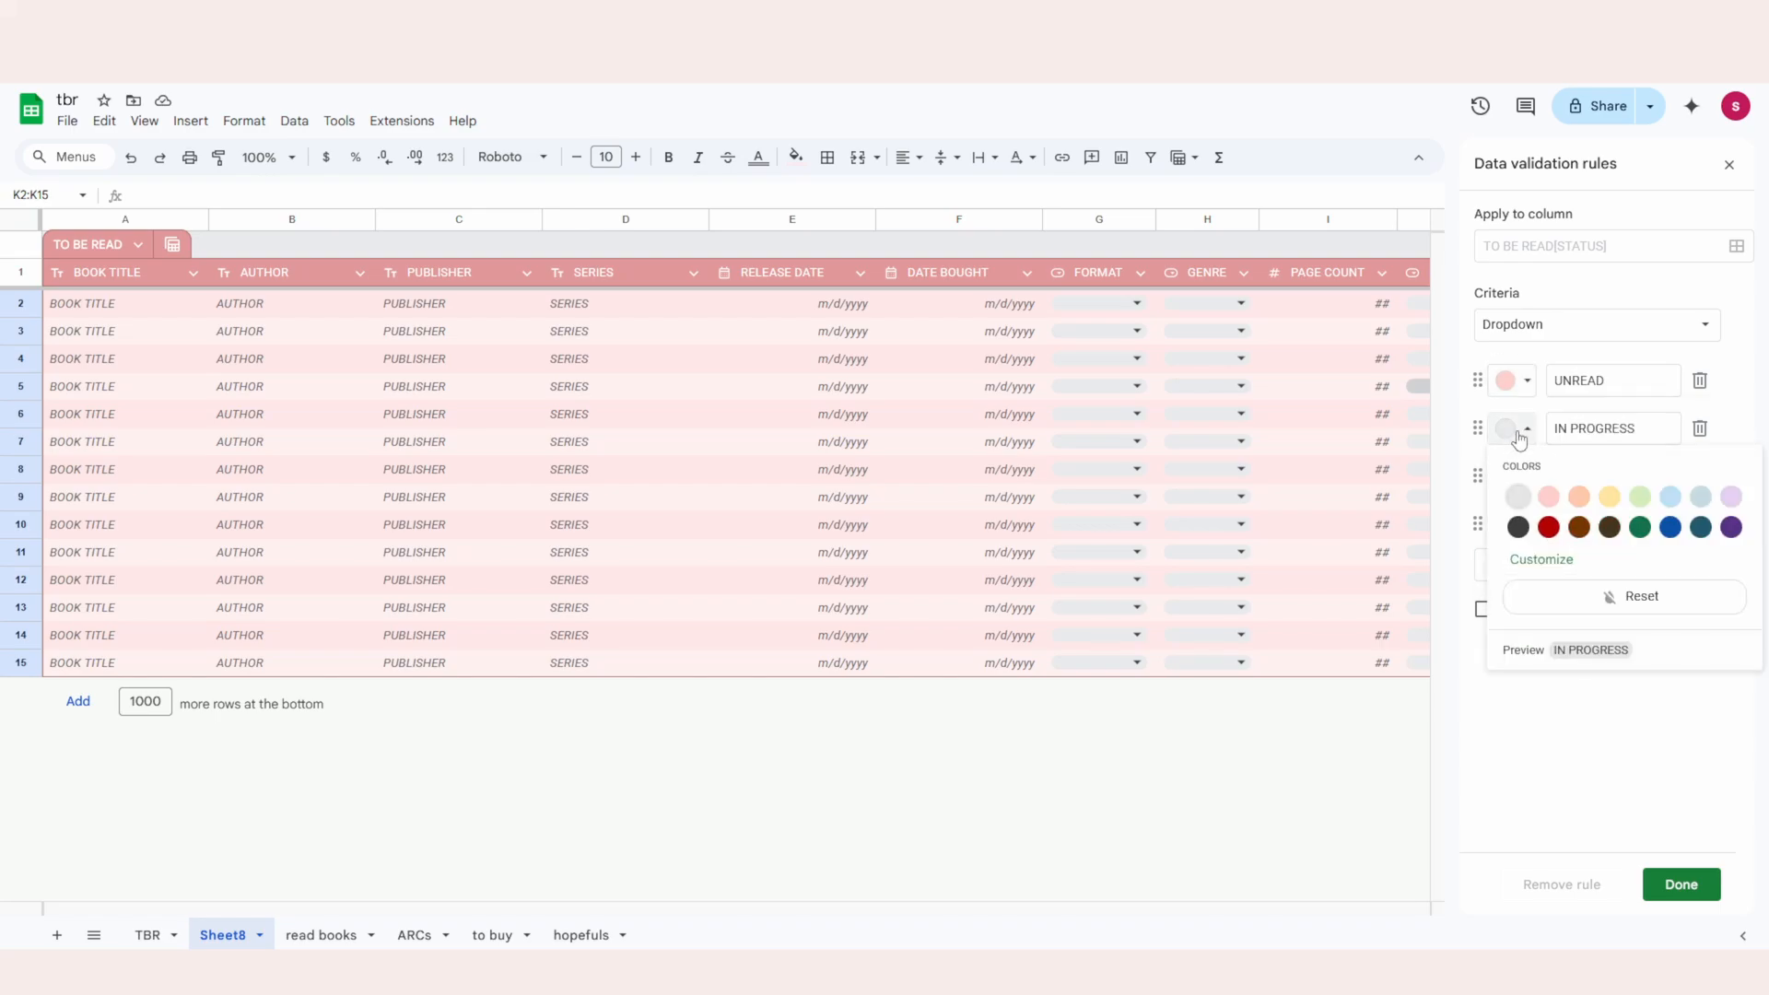
{"action": "left_click", "coordinate": [1610, 497]}
{"action": "left_click", "coordinate": [1513, 476]}
{"action": "left_click", "coordinate": [1639, 544]}
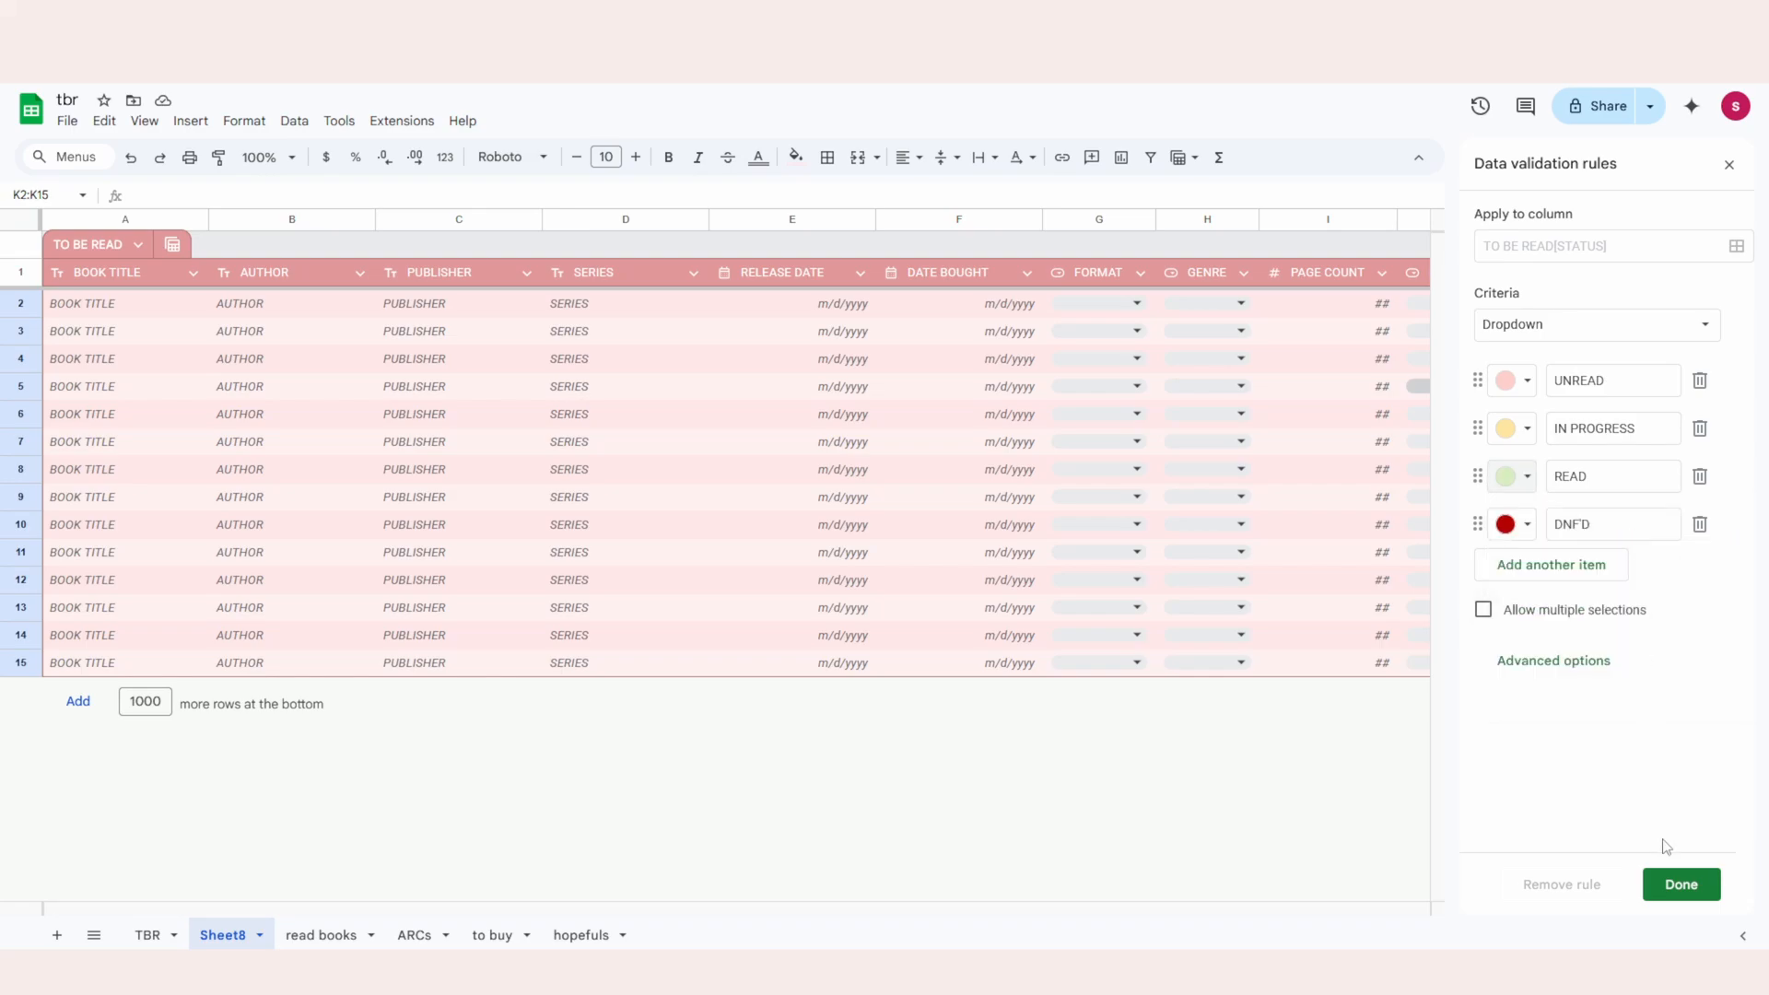
{"action": "left_click", "coordinate": [1681, 885]}
Set the REVIEW LINKS column's type to Text and show placeholders in its empty cells.
{"action": "left_click", "coordinate": [1699, 270]}
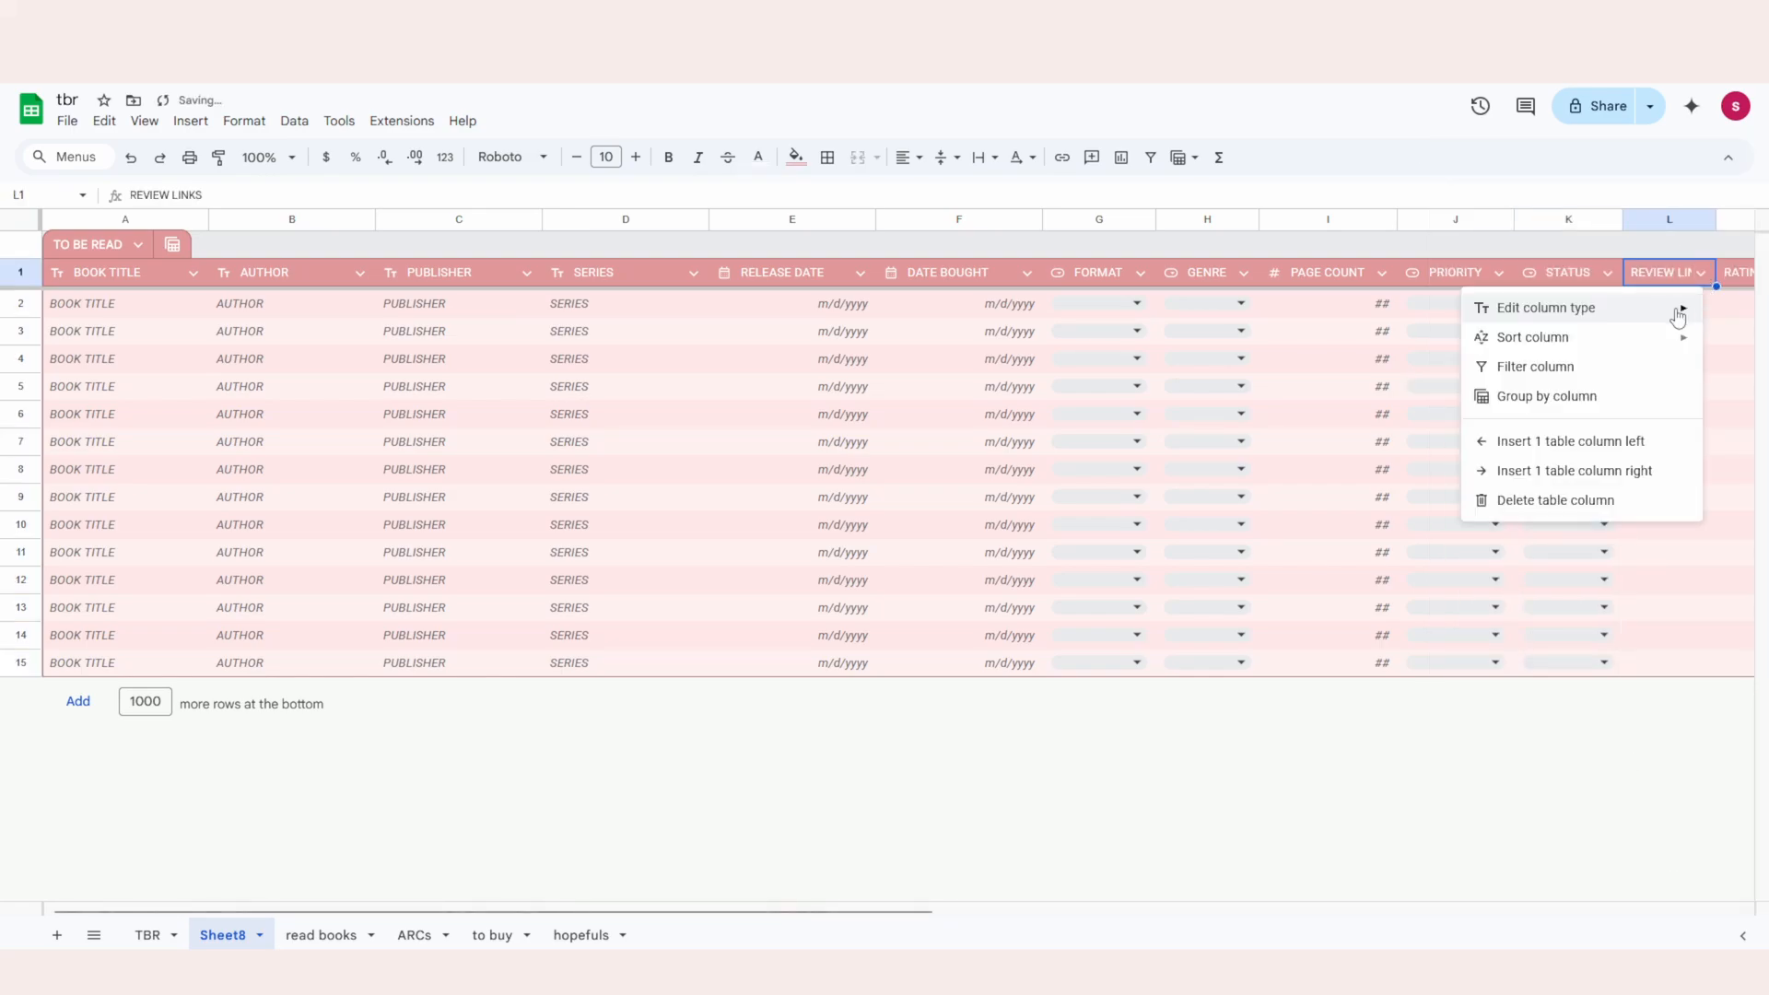
{"action": "mouse_move", "coordinate": [1618, 307]}
{"action": "left_click", "coordinate": [1343, 346]}
{"action": "left_click", "coordinate": [1737, 271]}
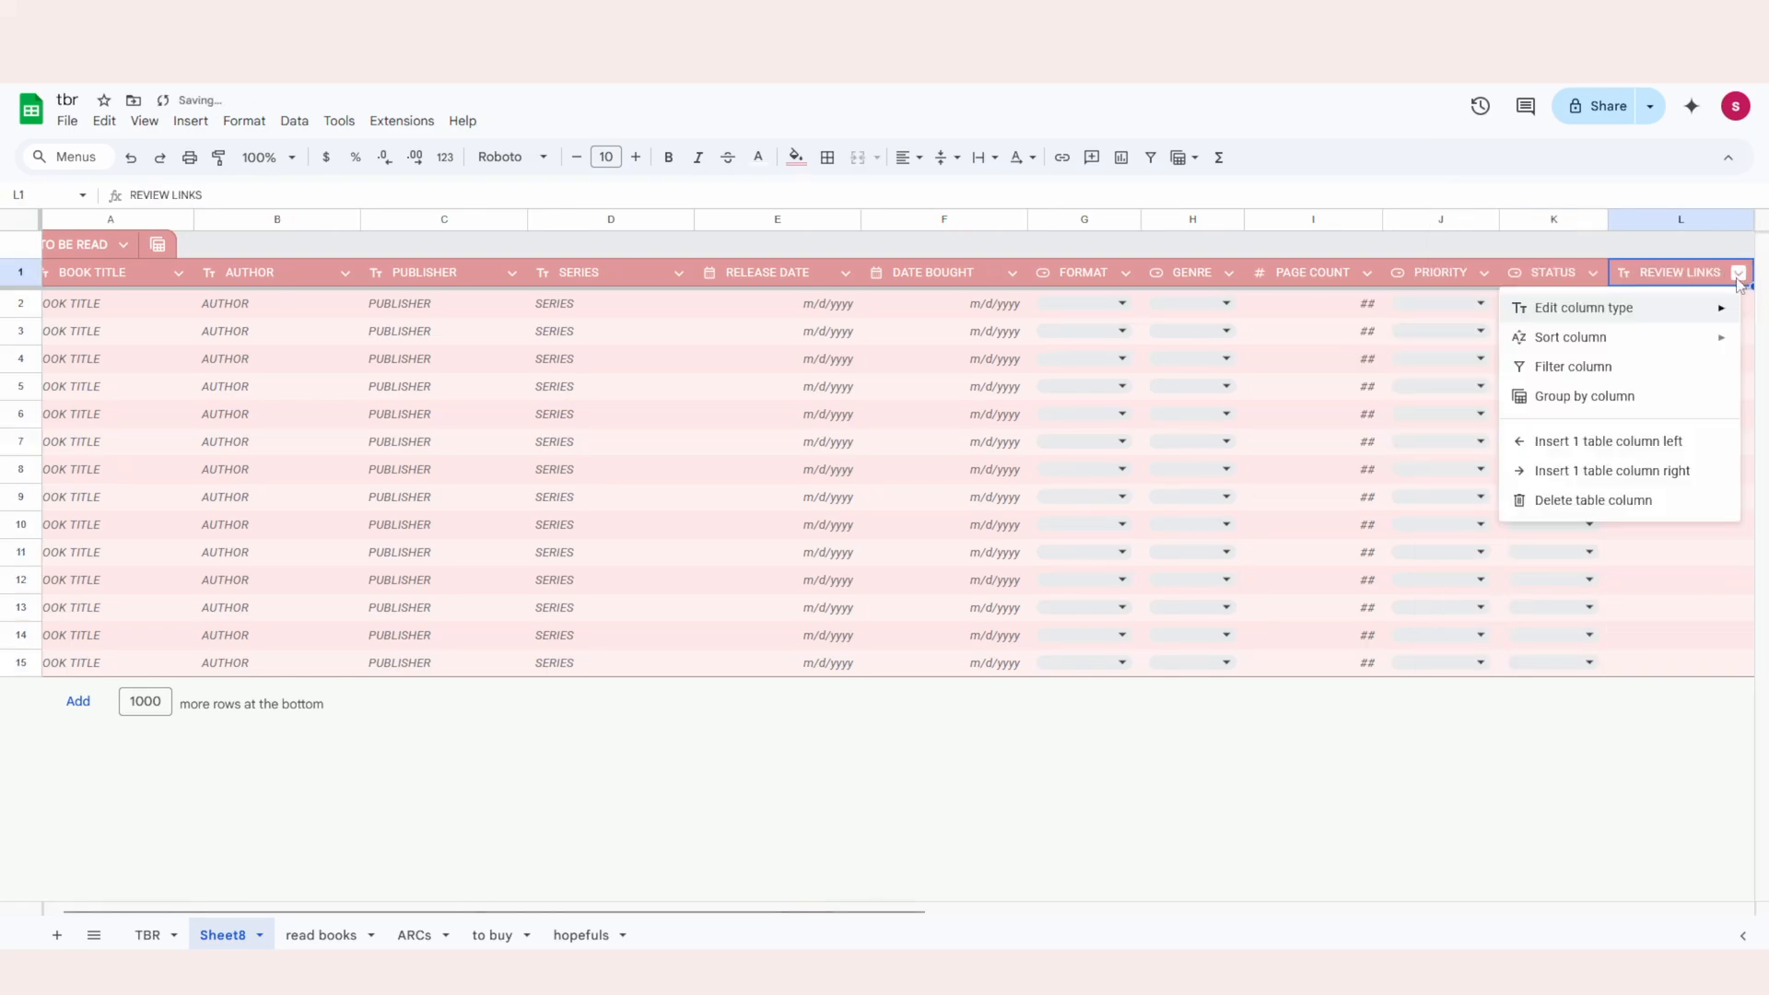
{"action": "left_click", "coordinate": [1389, 537]}
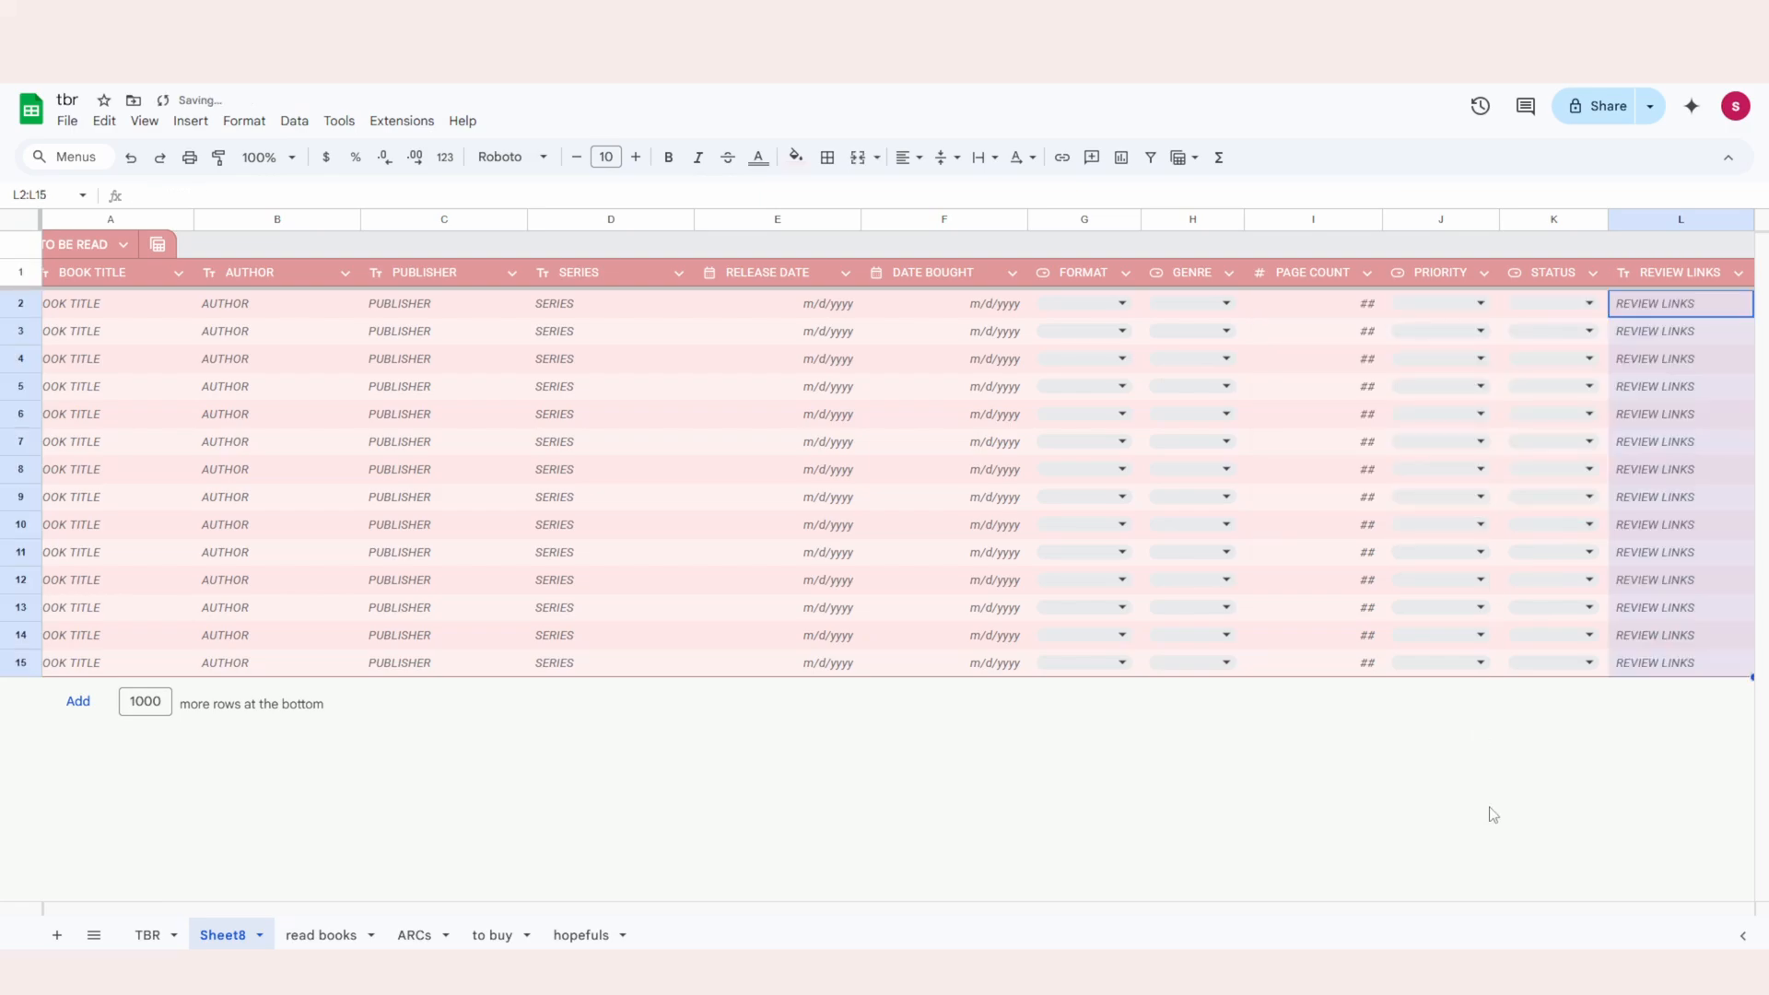
Set the RATING column's type to the Rating smart chip.
{"action": "left_click_drag", "start_coordinate": [712, 912], "coordinate": [1081, 841]}
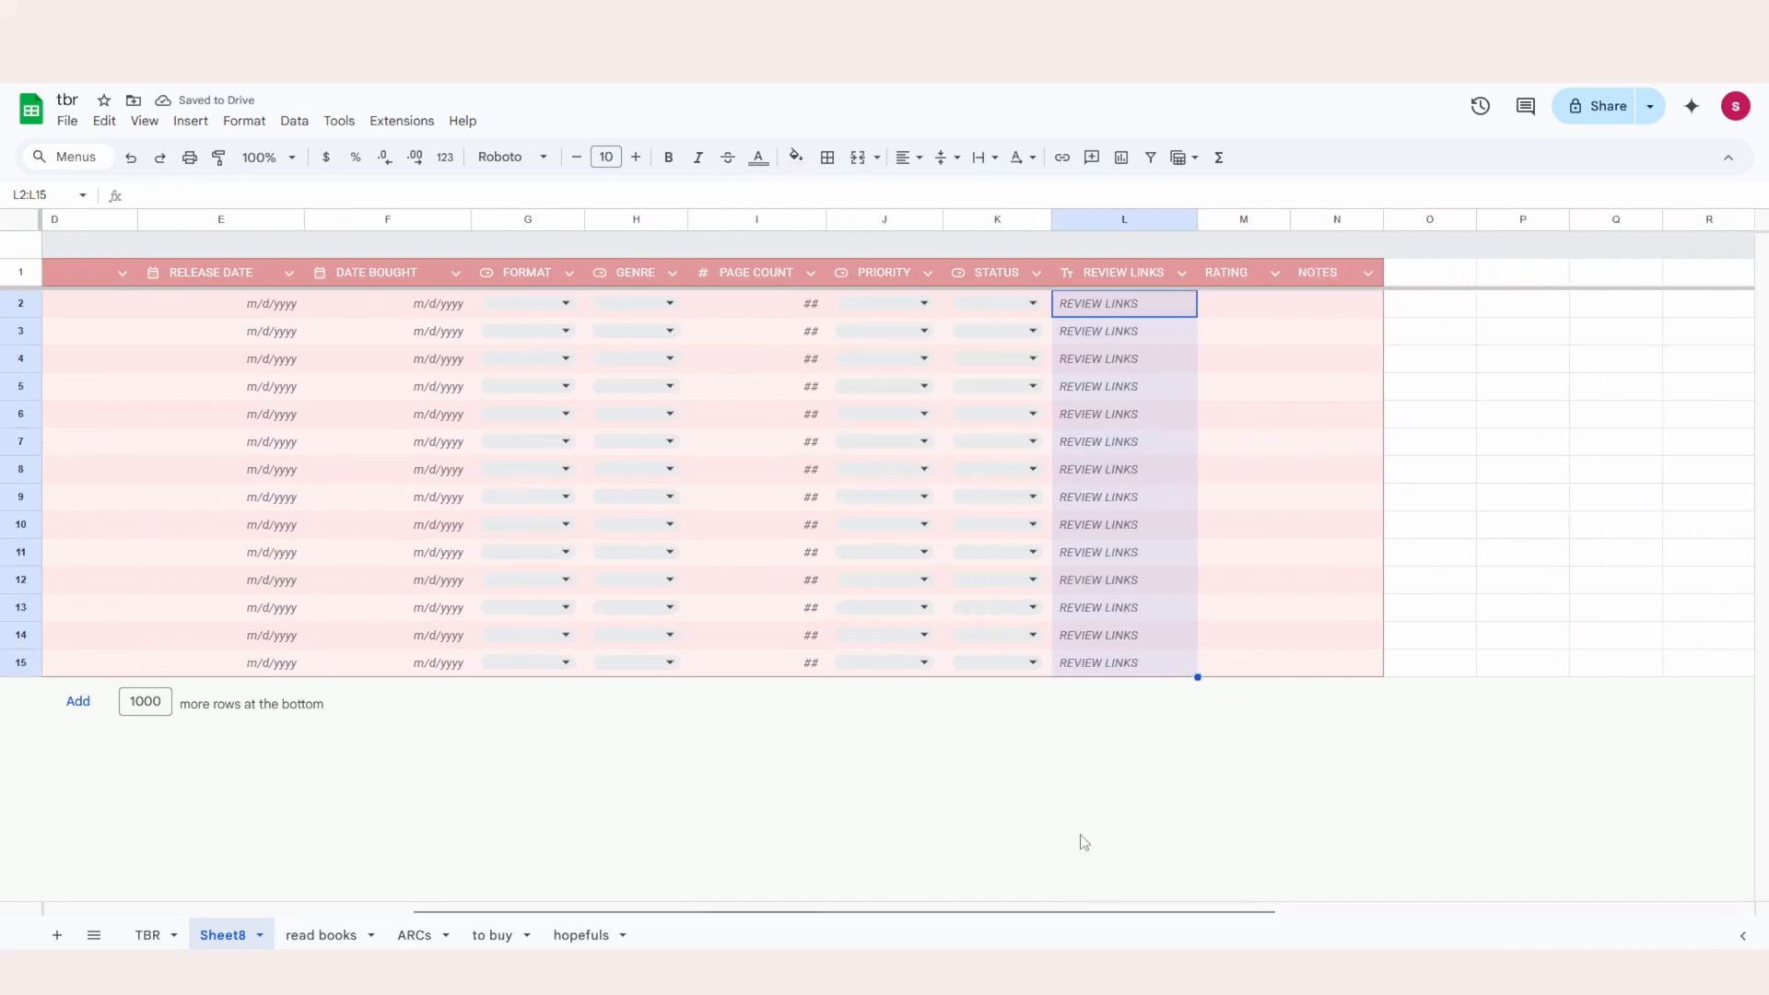
{"action": "left_click", "coordinate": [1276, 272]}
{"action": "mouse_move", "coordinate": [1448, 313]}
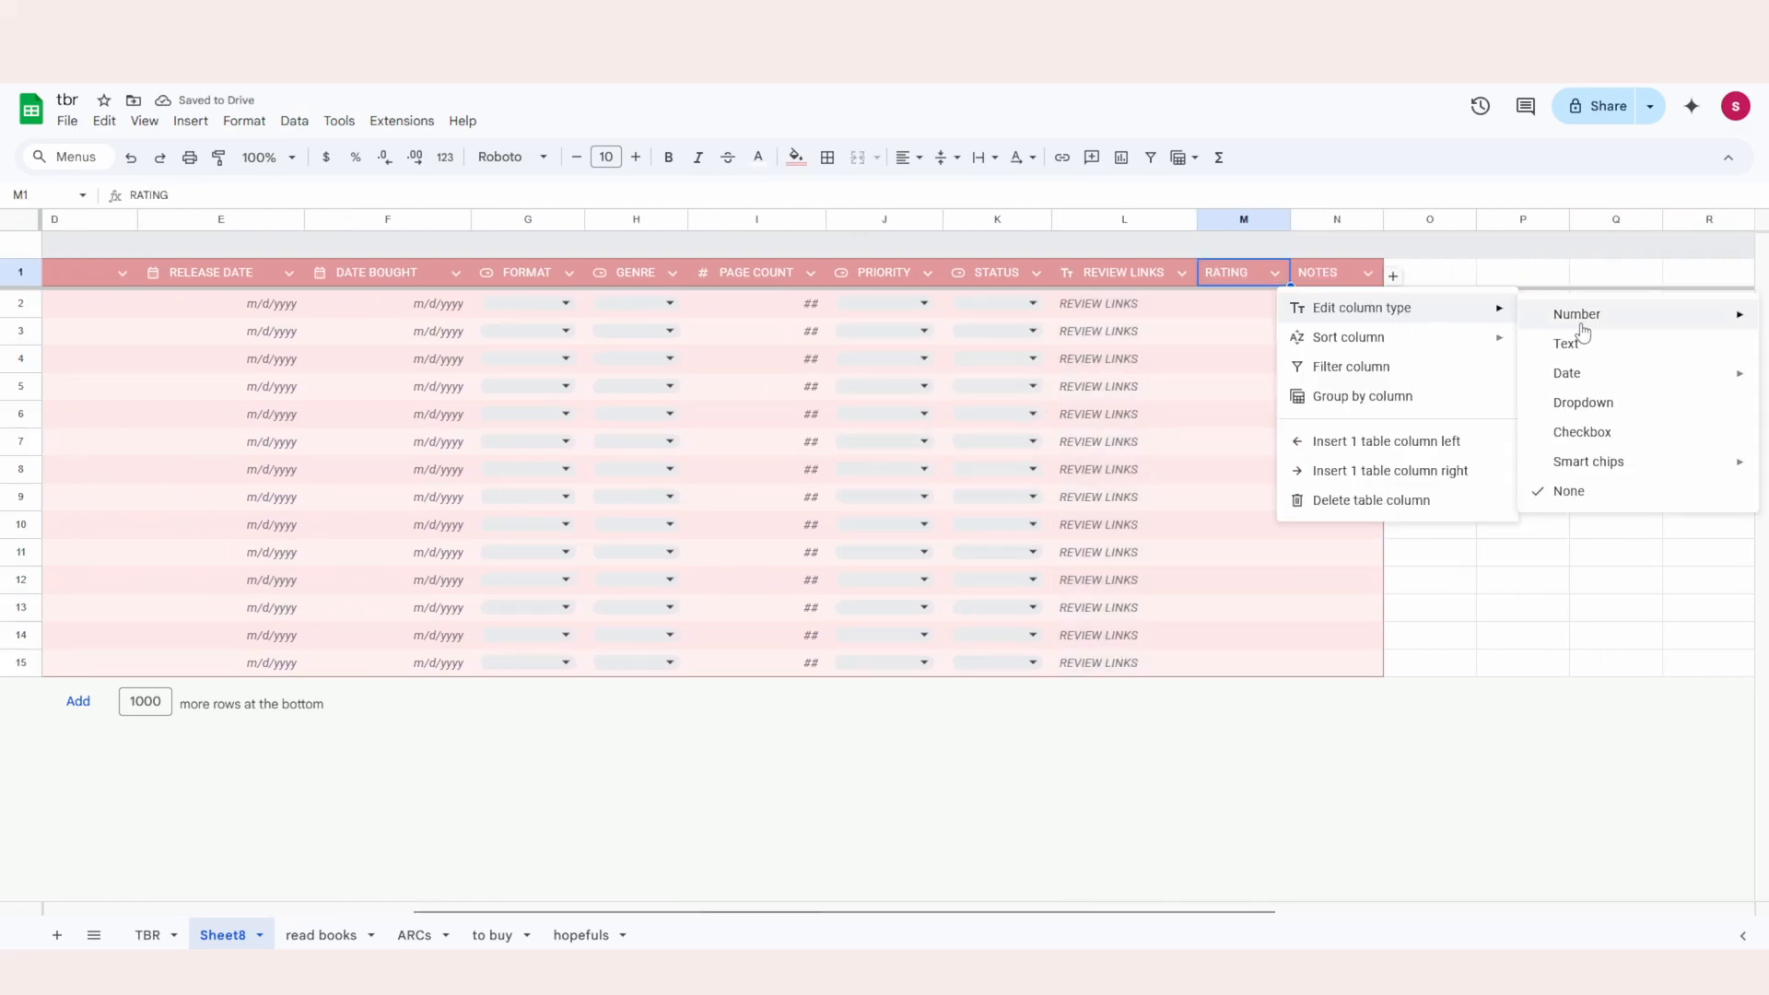
{"action": "mouse_move", "coordinate": [1604, 465]}
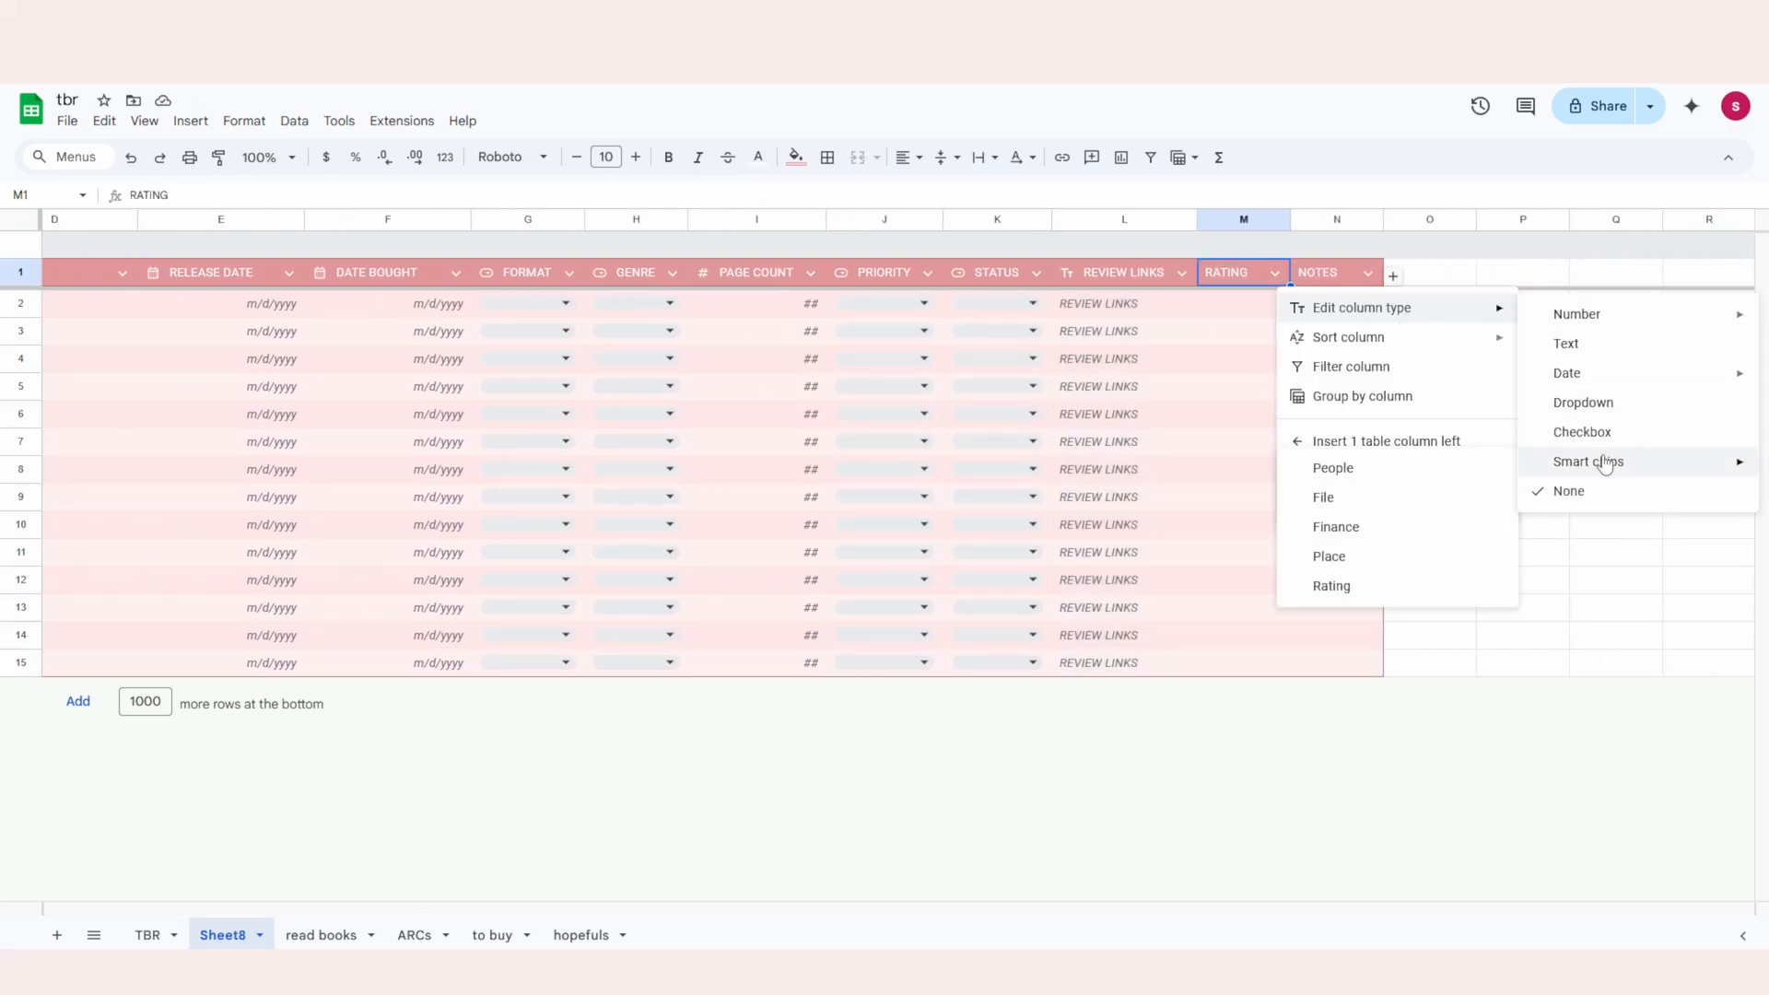
{"action": "left_click", "coordinate": [1330, 590]}
Set the NOTES column's type to Text and show placeholders in its empty cells.
{"action": "left_click", "coordinate": [1384, 272]}
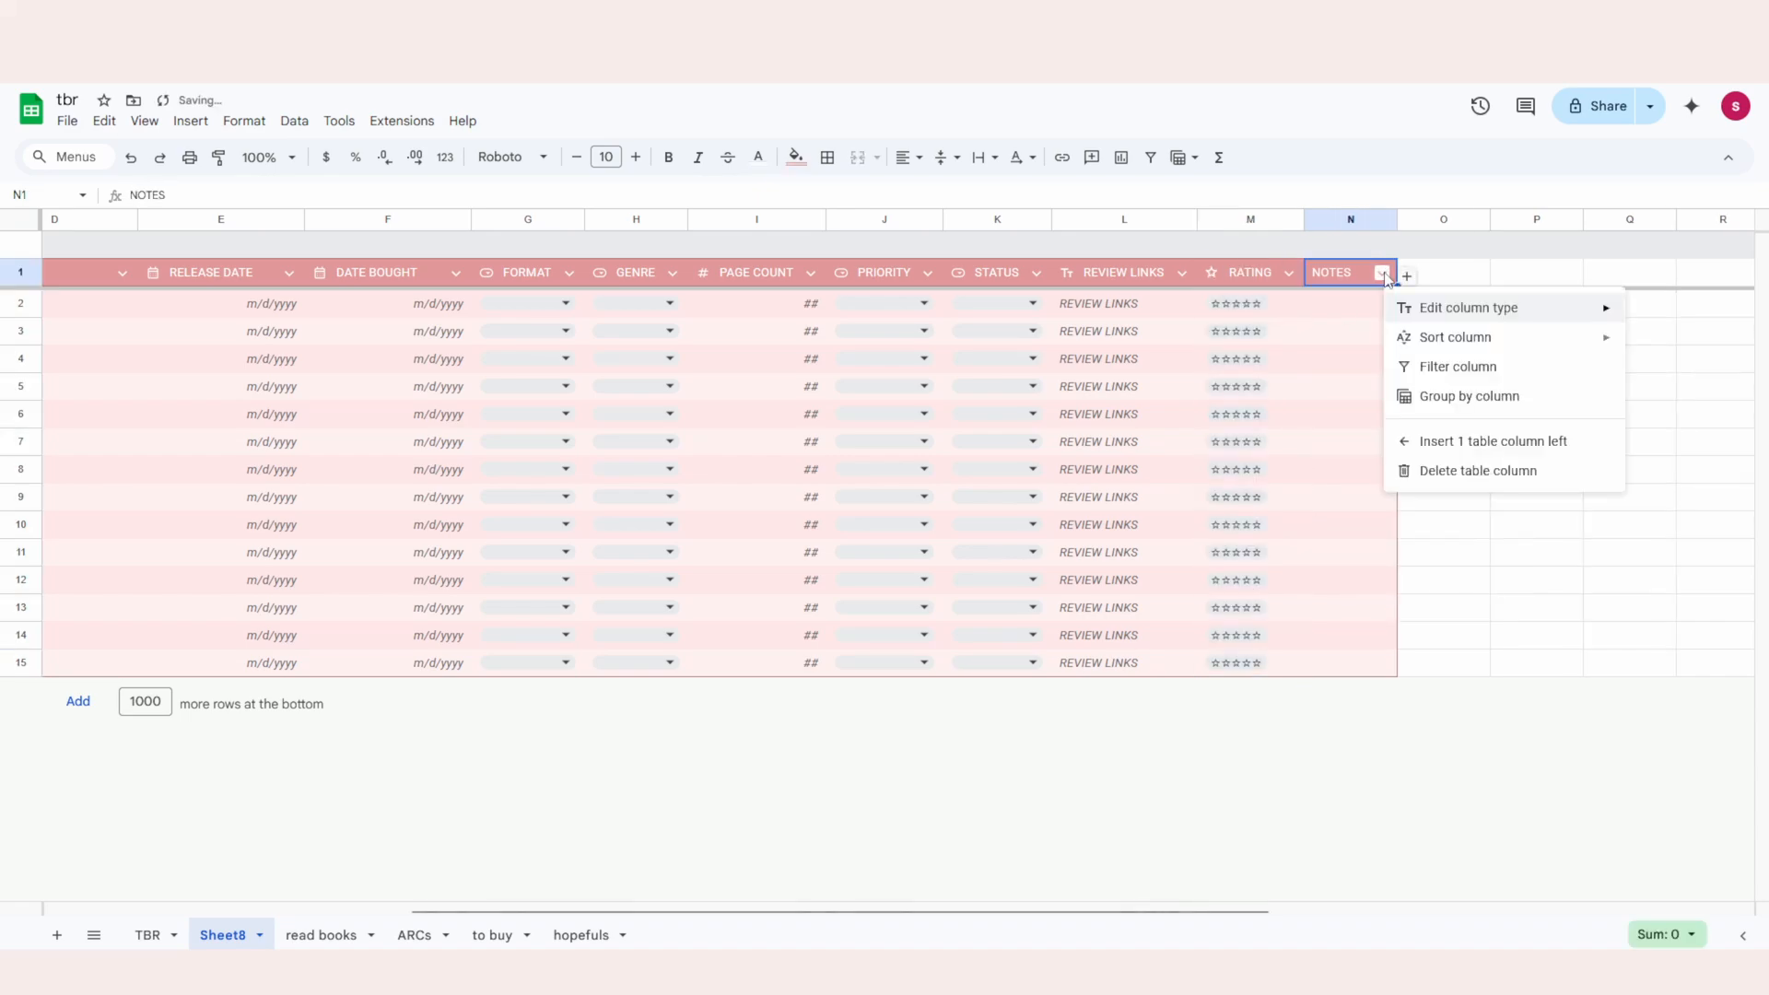
{"action": "mouse_move", "coordinate": [1473, 313]}
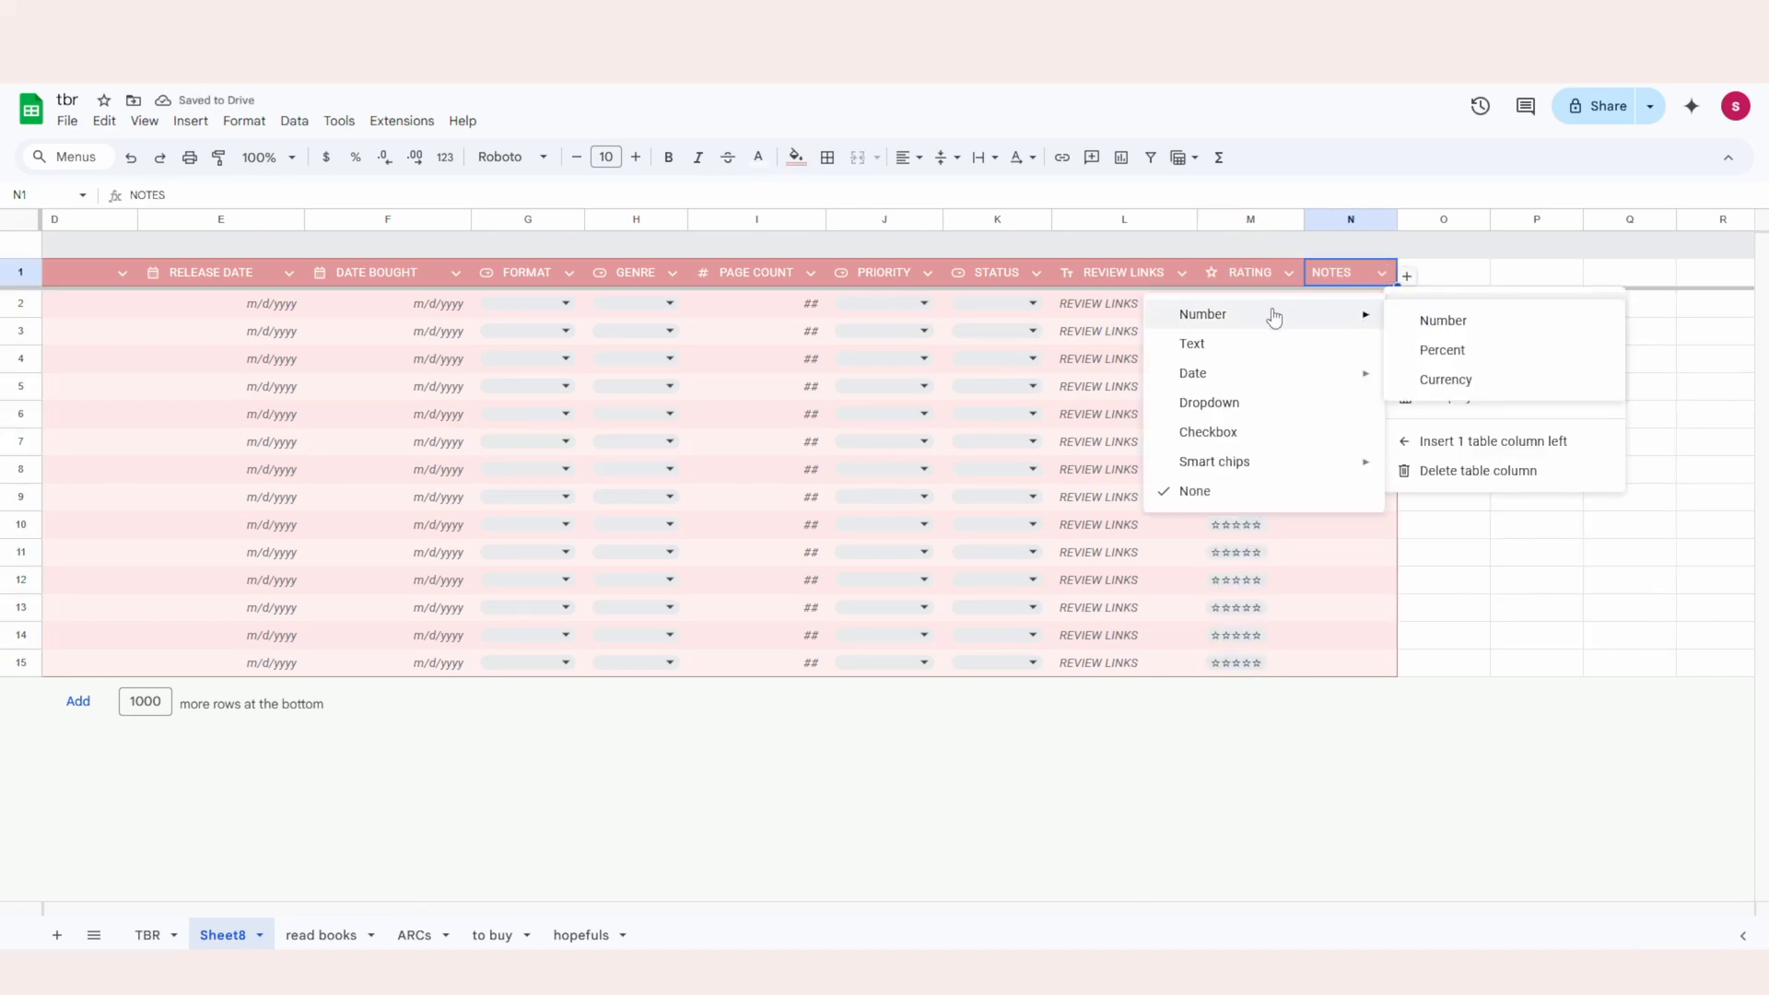
{"action": "left_click", "coordinate": [1263, 344]}
{"action": "left_click", "coordinate": [1393, 275]}
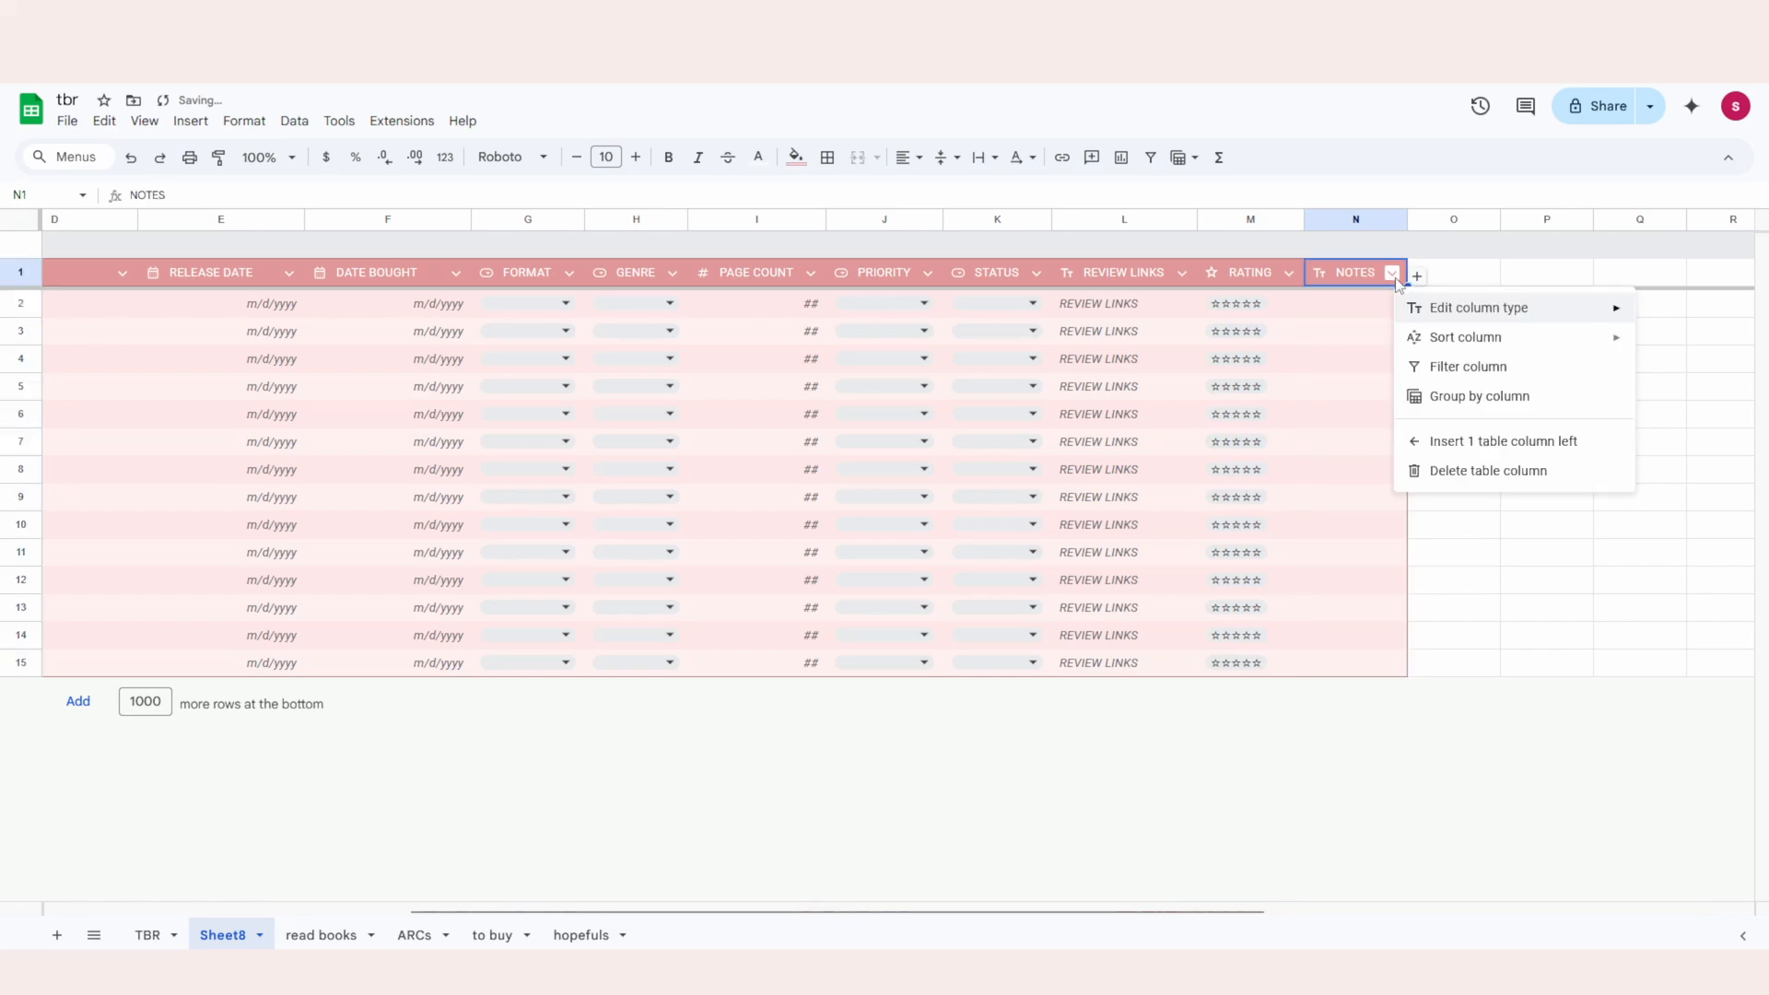
{"action": "left_click", "coordinate": [1271, 535]}
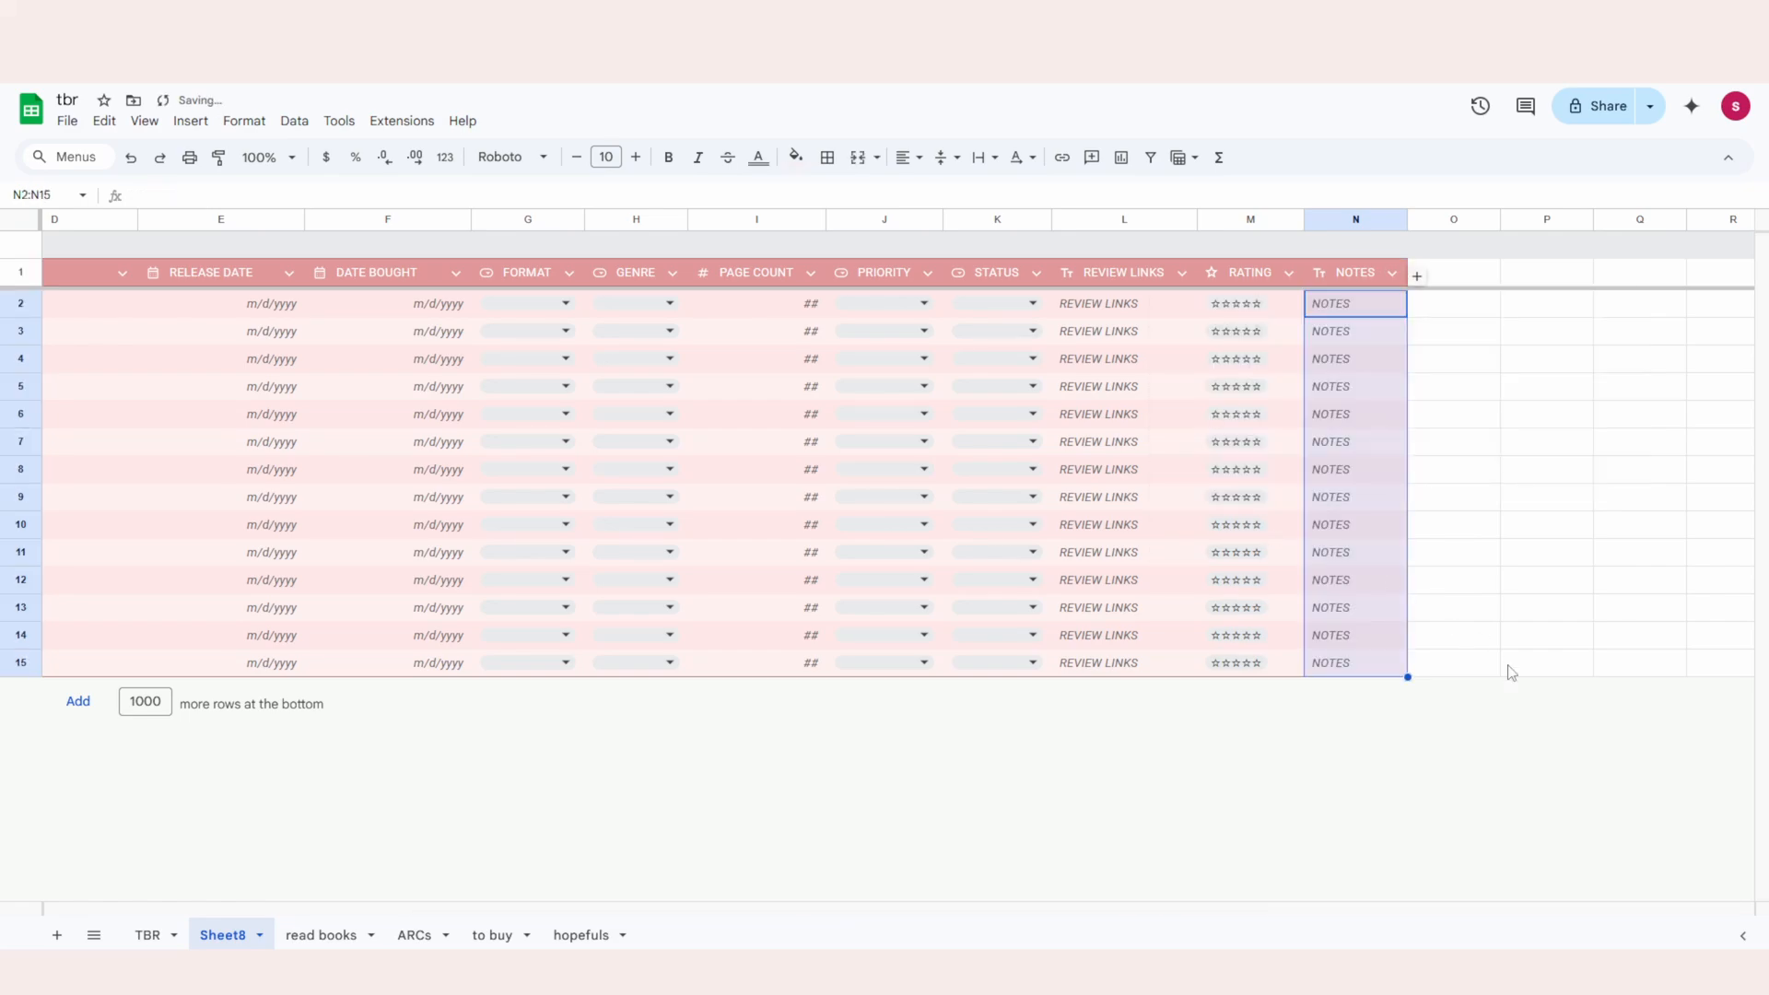
Enter The Assassin's Blade as the book title and Sarah J Maas as the author in row 2.
{"action": "left_click", "coordinate": [1026, 634]}
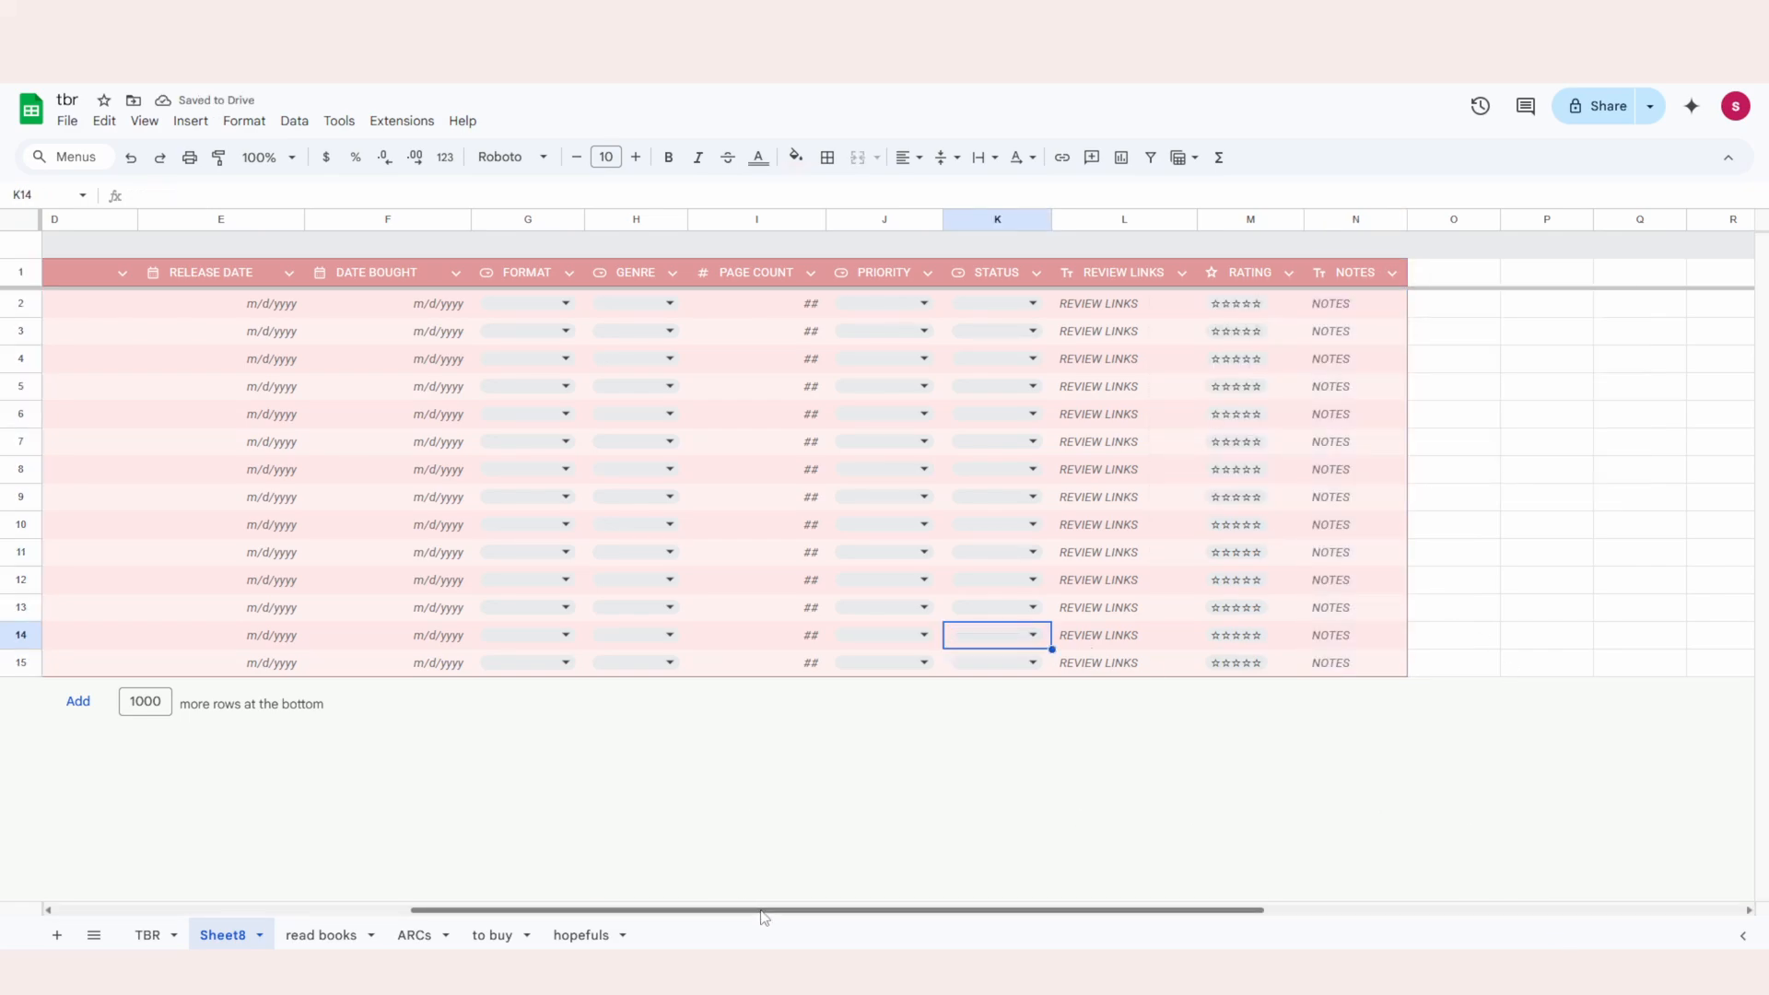
{"action": "left_click_drag", "start_coordinate": [762, 912], "coordinate": [400, 880]}
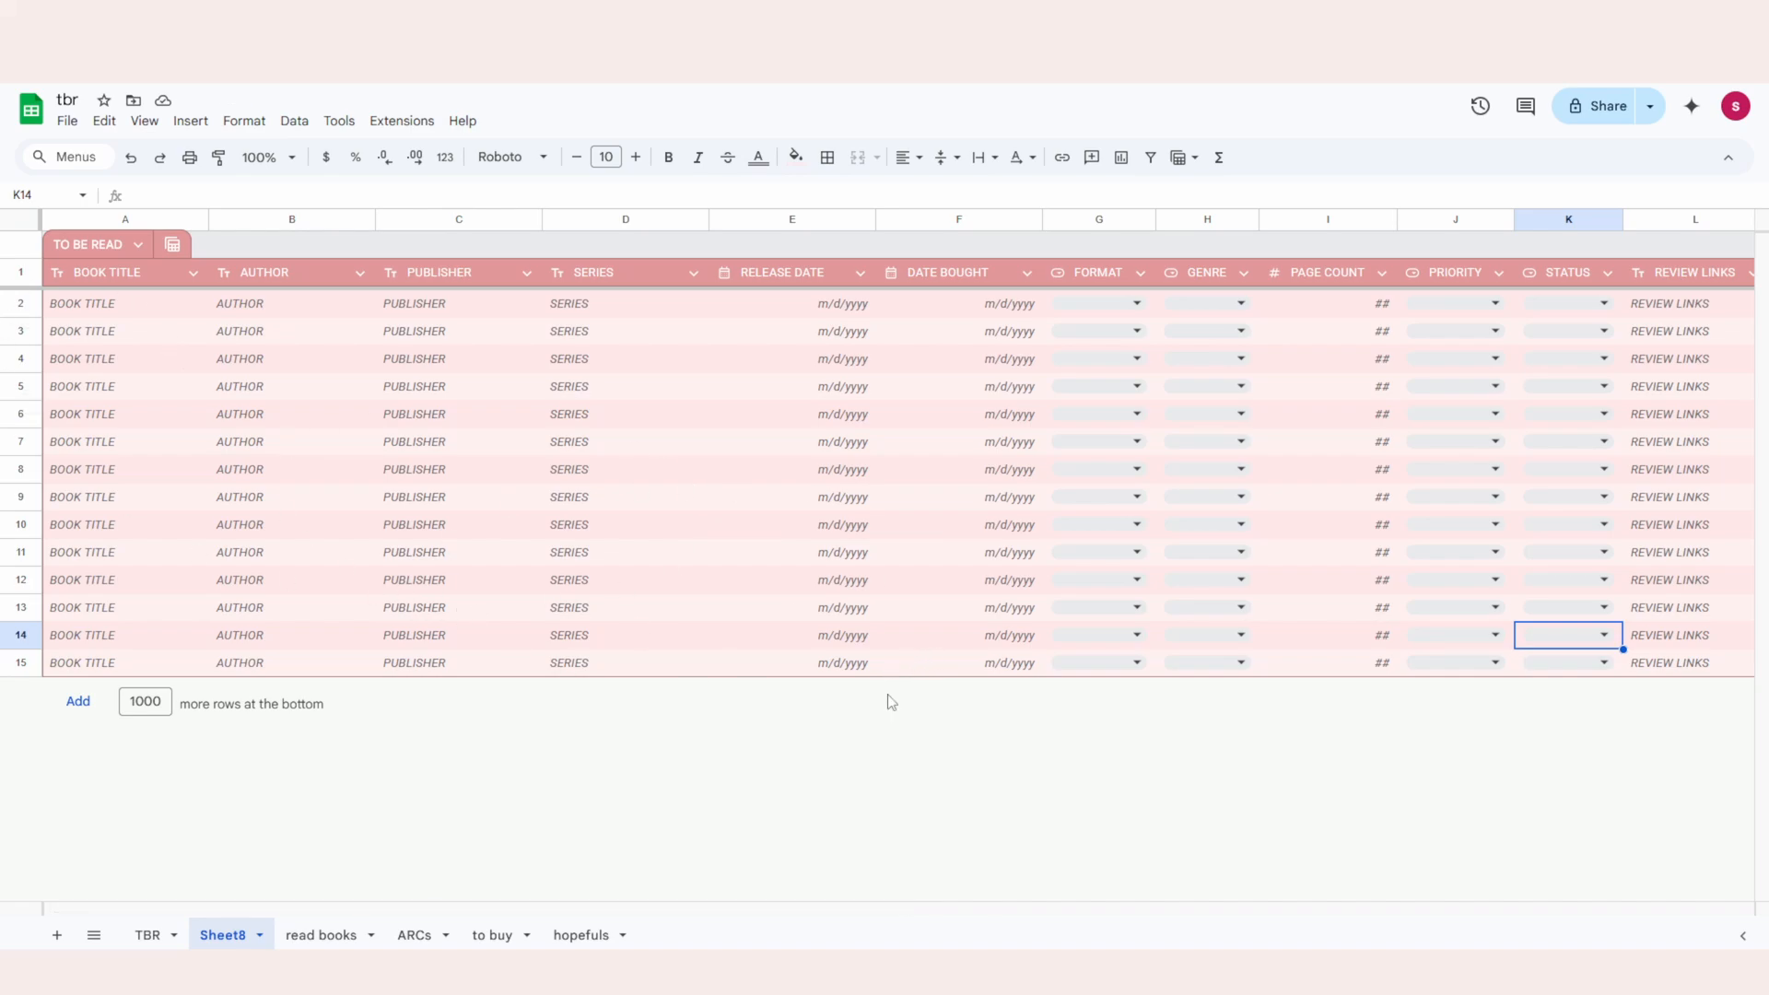
{"action": "double_click", "coordinate": [135, 316]}
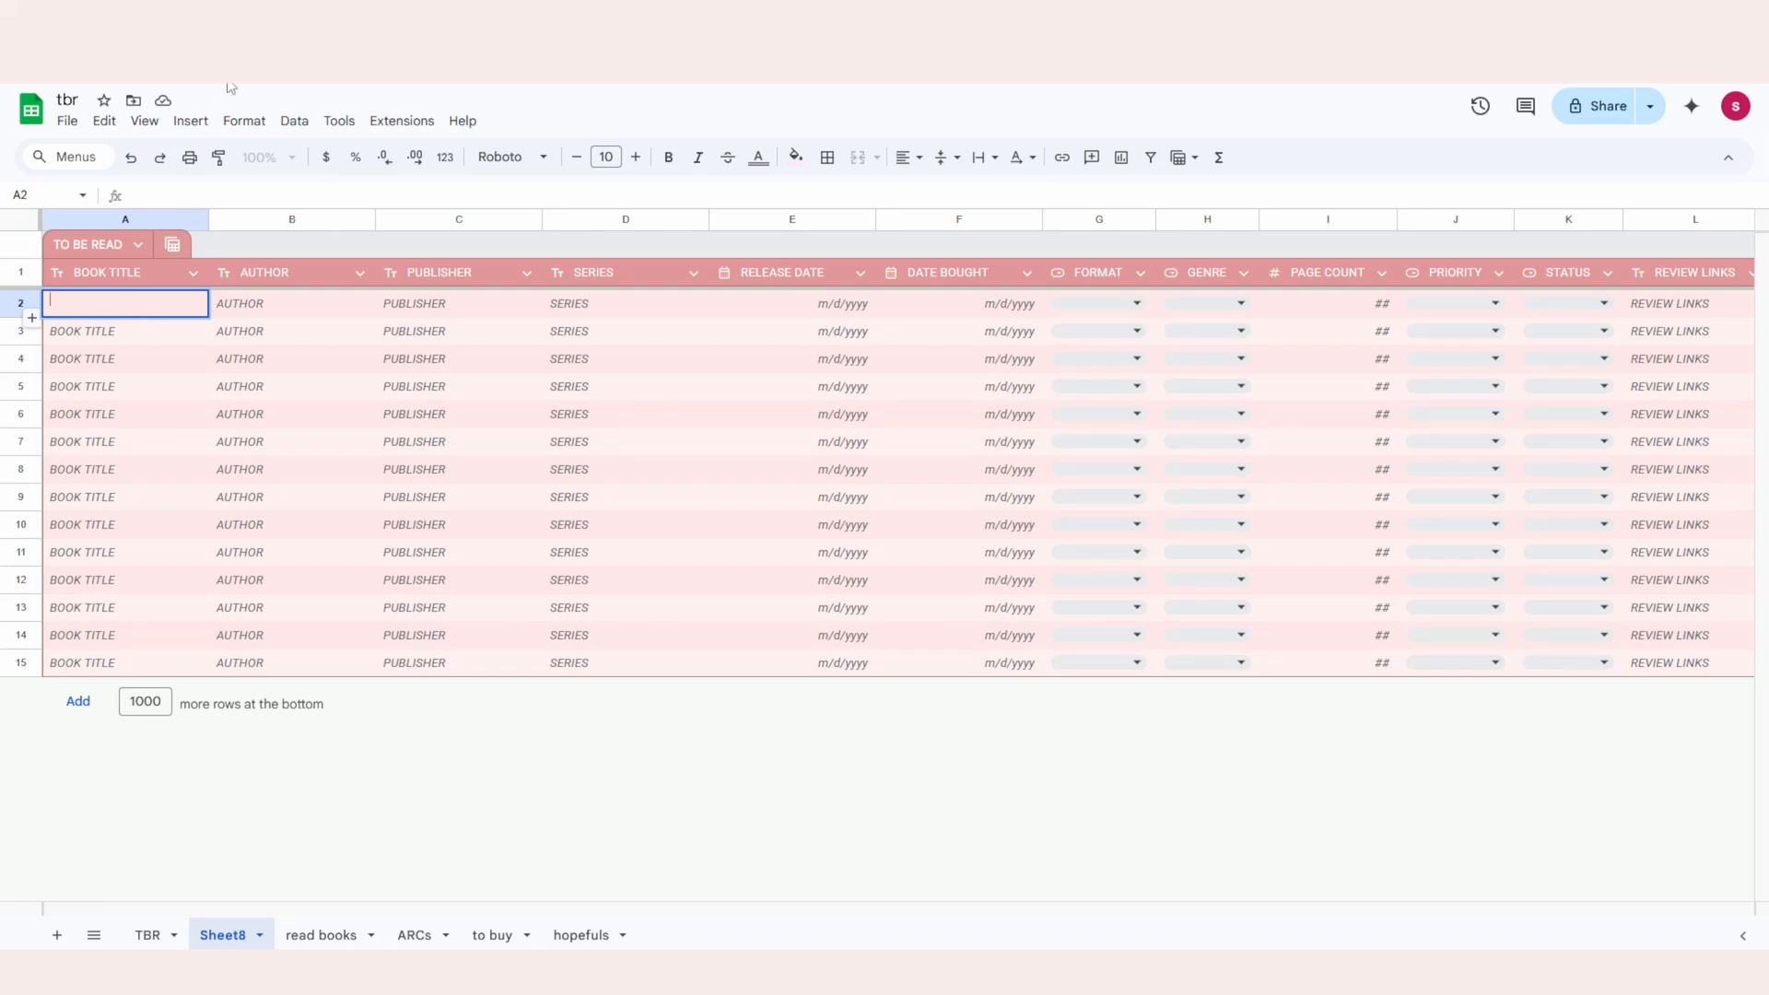
{"action": "type", "text": "The Assassin's Blade"}
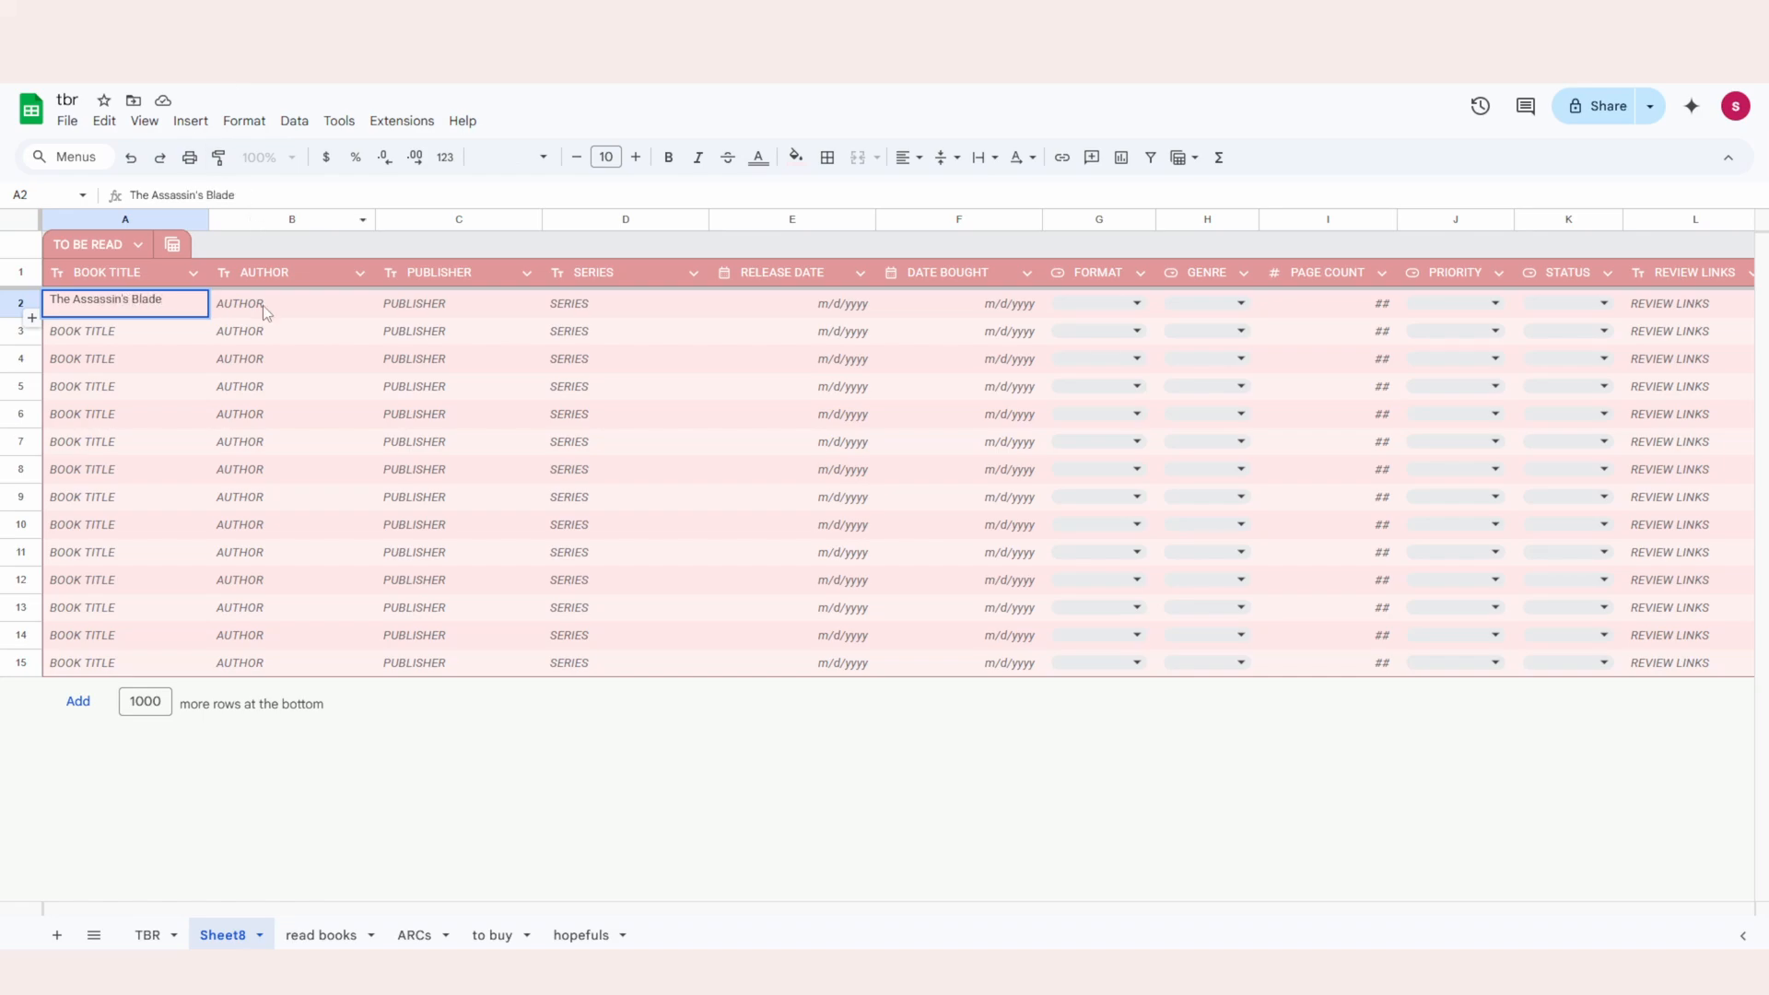
{"action": "left_click", "coordinate": [262, 306]}
{"action": "type", "text": "Sarah "}
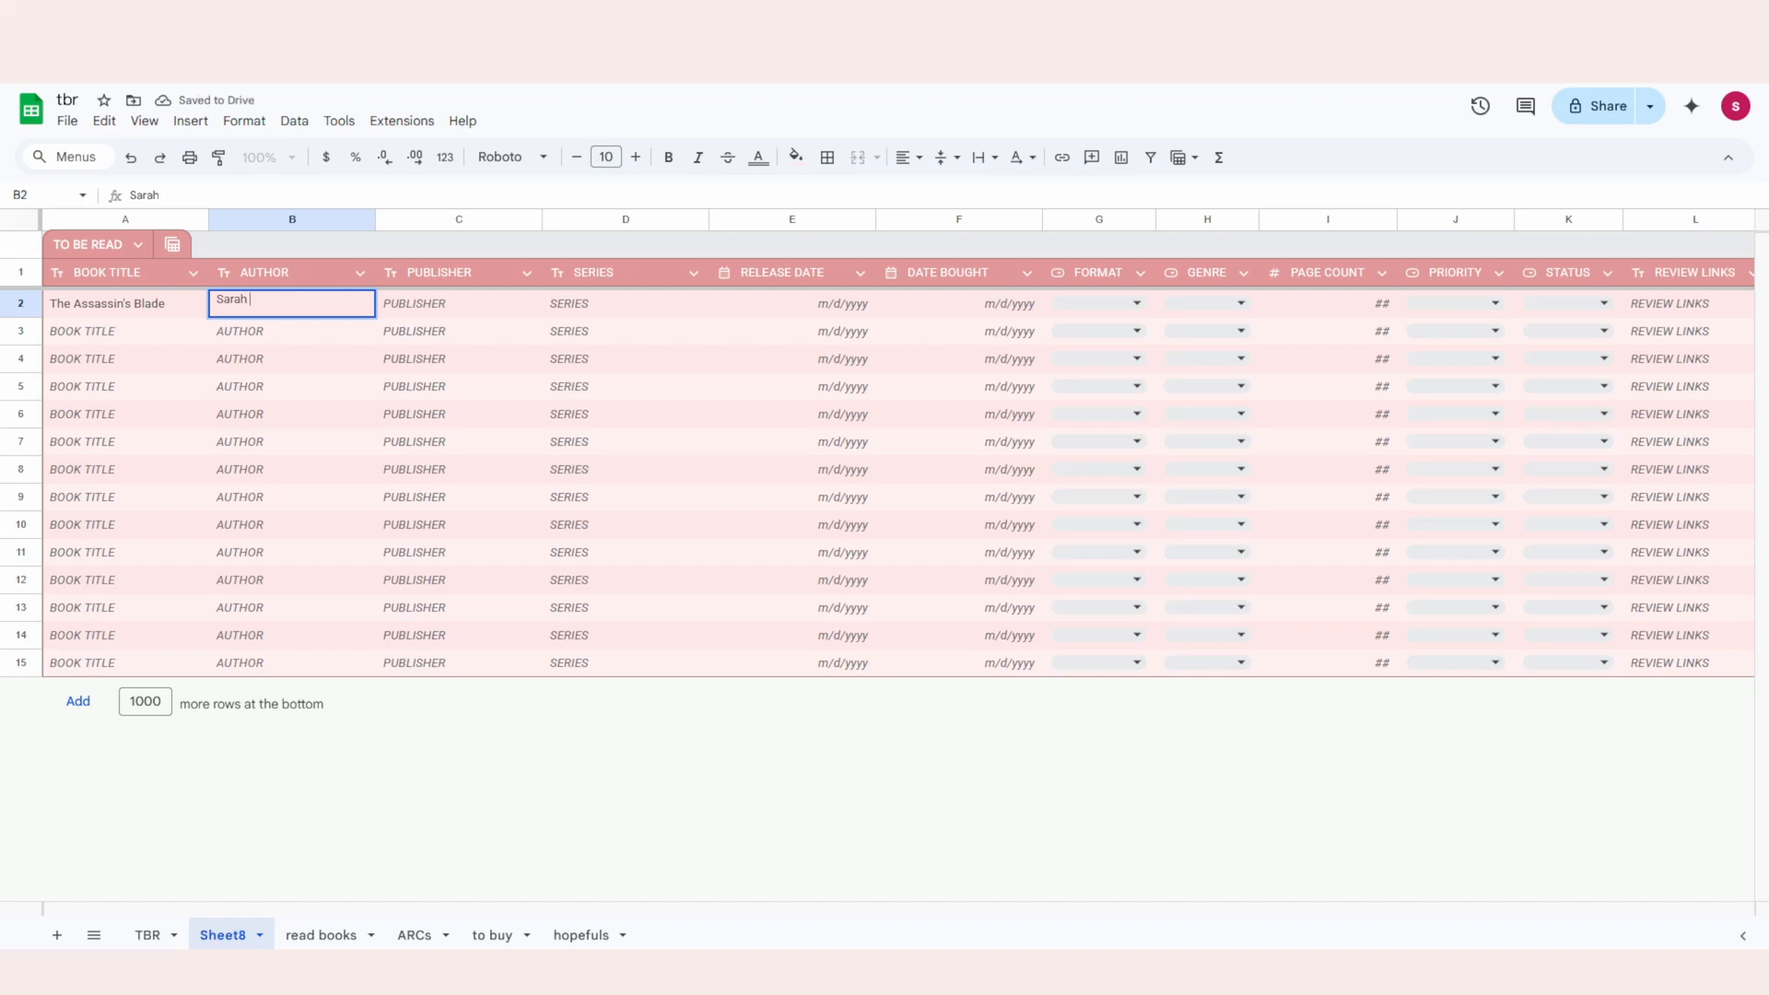
{"action": "type", "text": "J Maas"}
{"action": "key", "text": "Tab"}
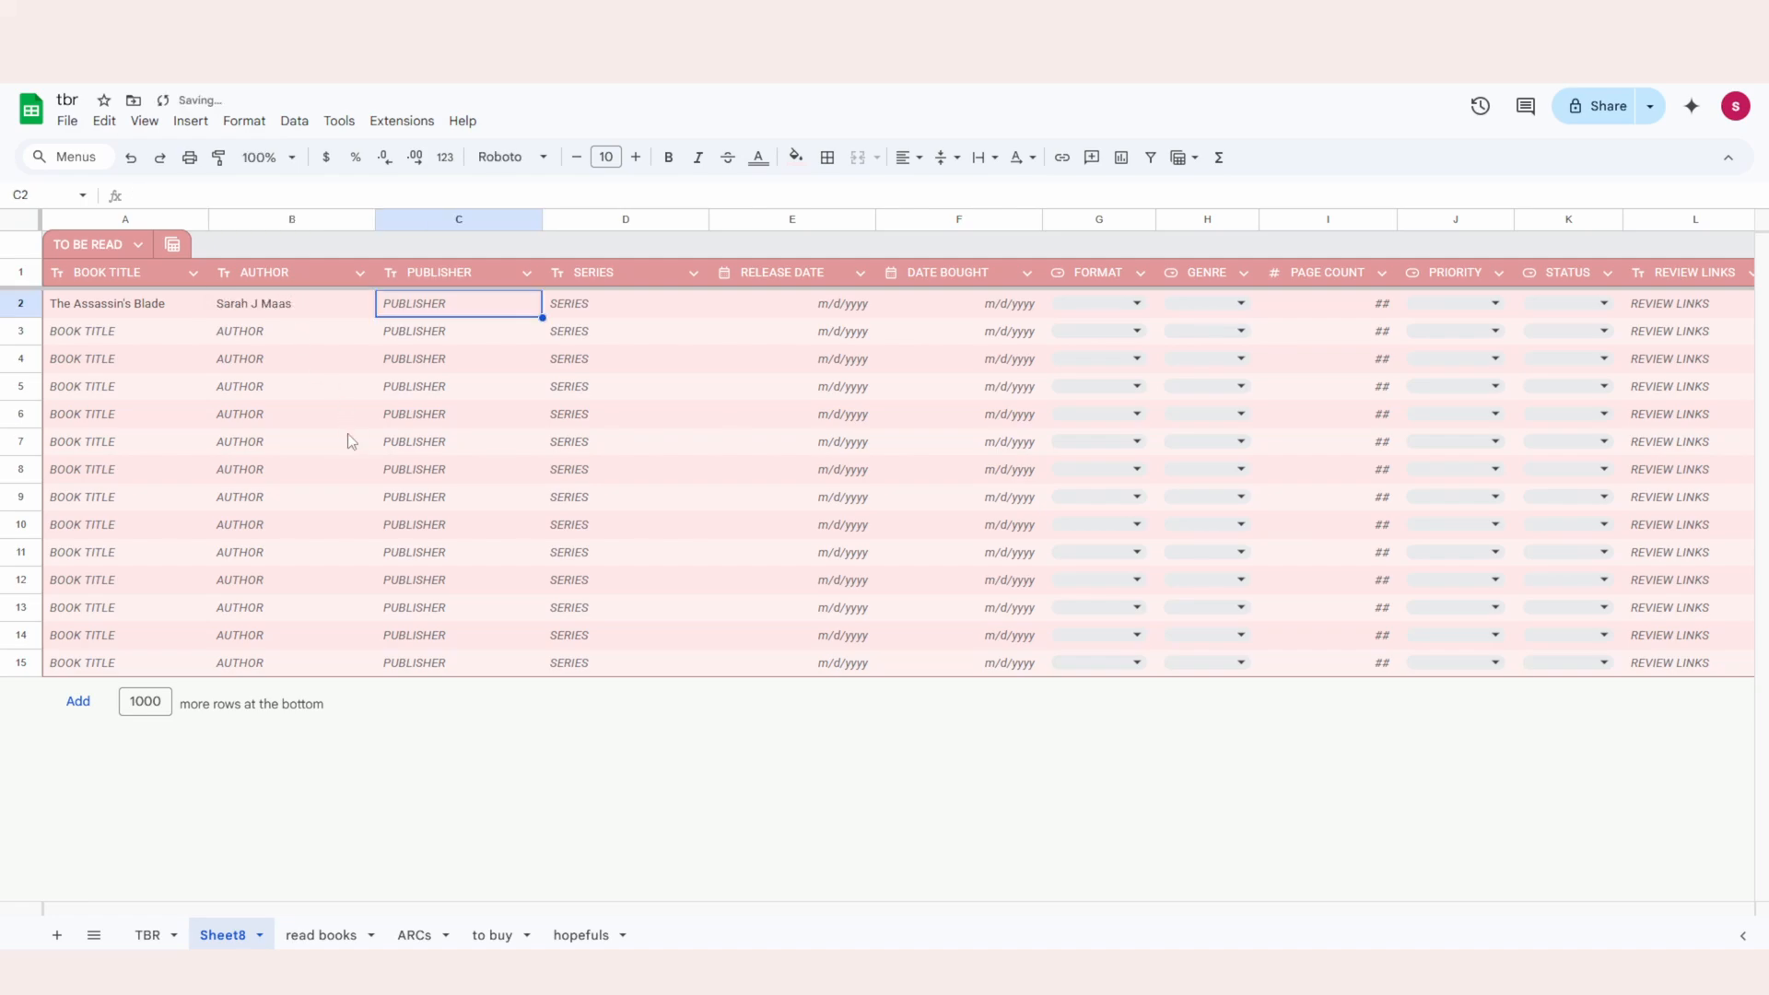
Fill in Bloomsbury Publishers as the publisher and Throne of Glass 0.5 as the series for The Assassin's Blade.
{"action": "type", "text": "Bloomsbury P"}
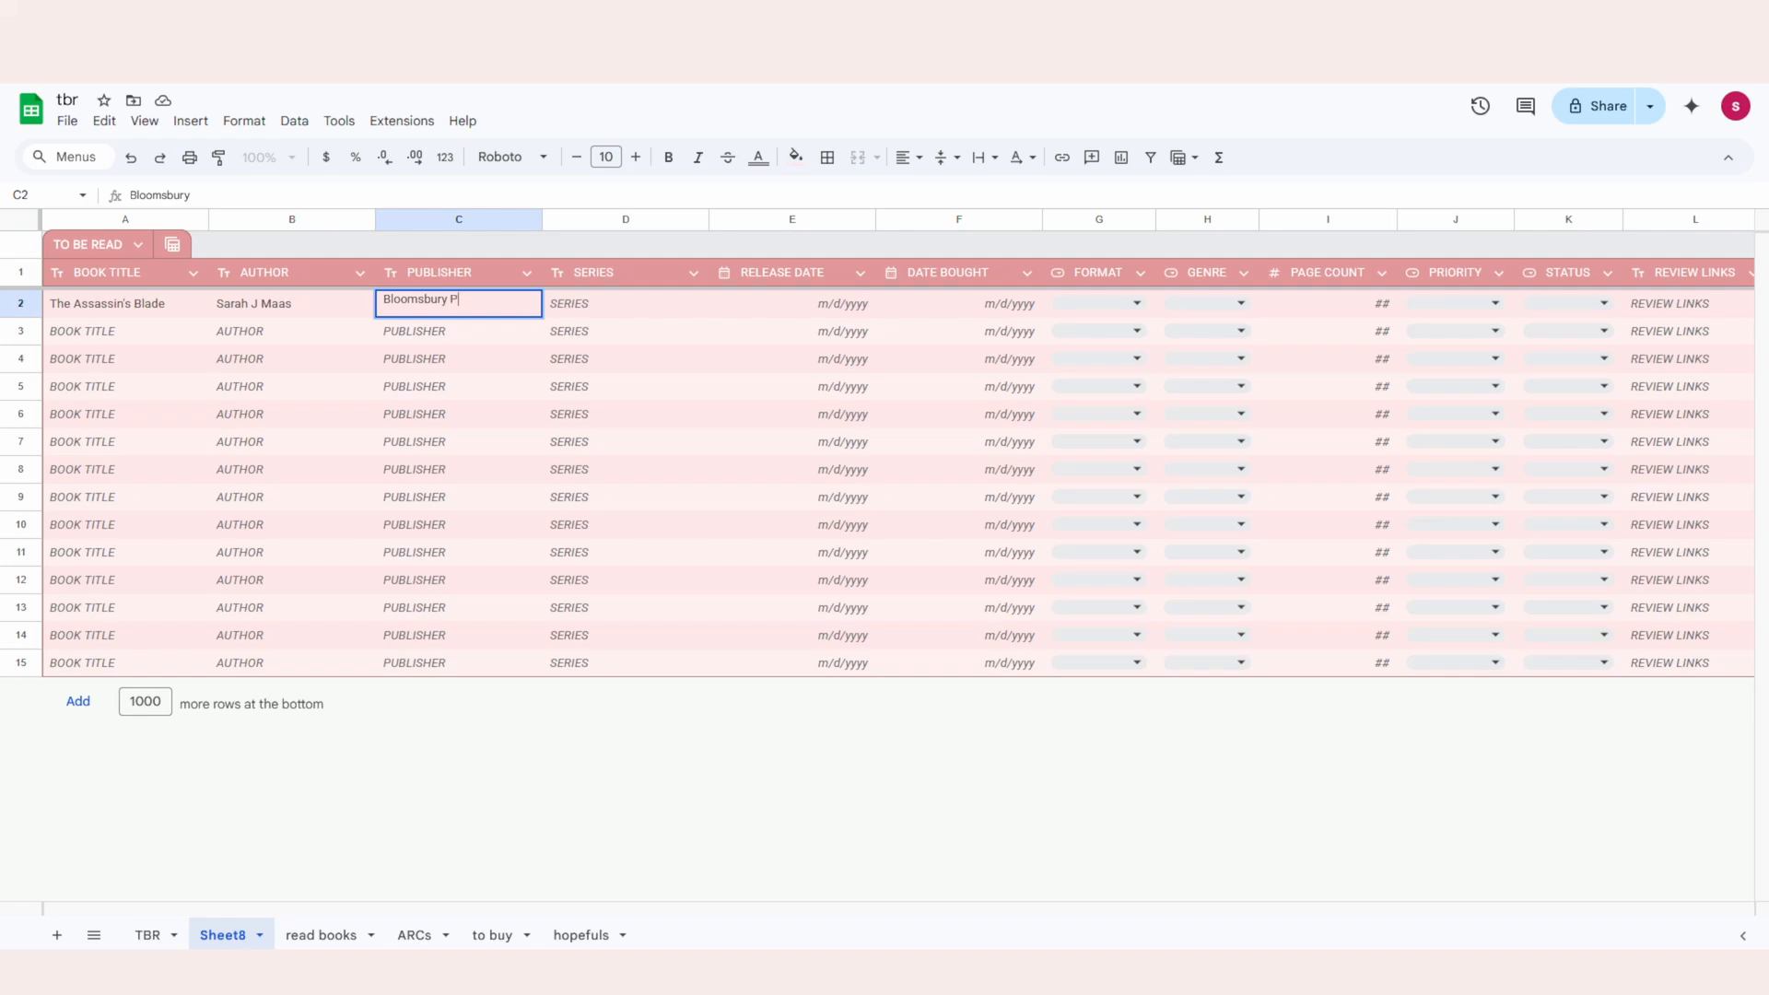
{"action": "type", "text": "ublishers"}
{"action": "key", "text": "Tab"}
{"action": "type", "text": "Throne "}
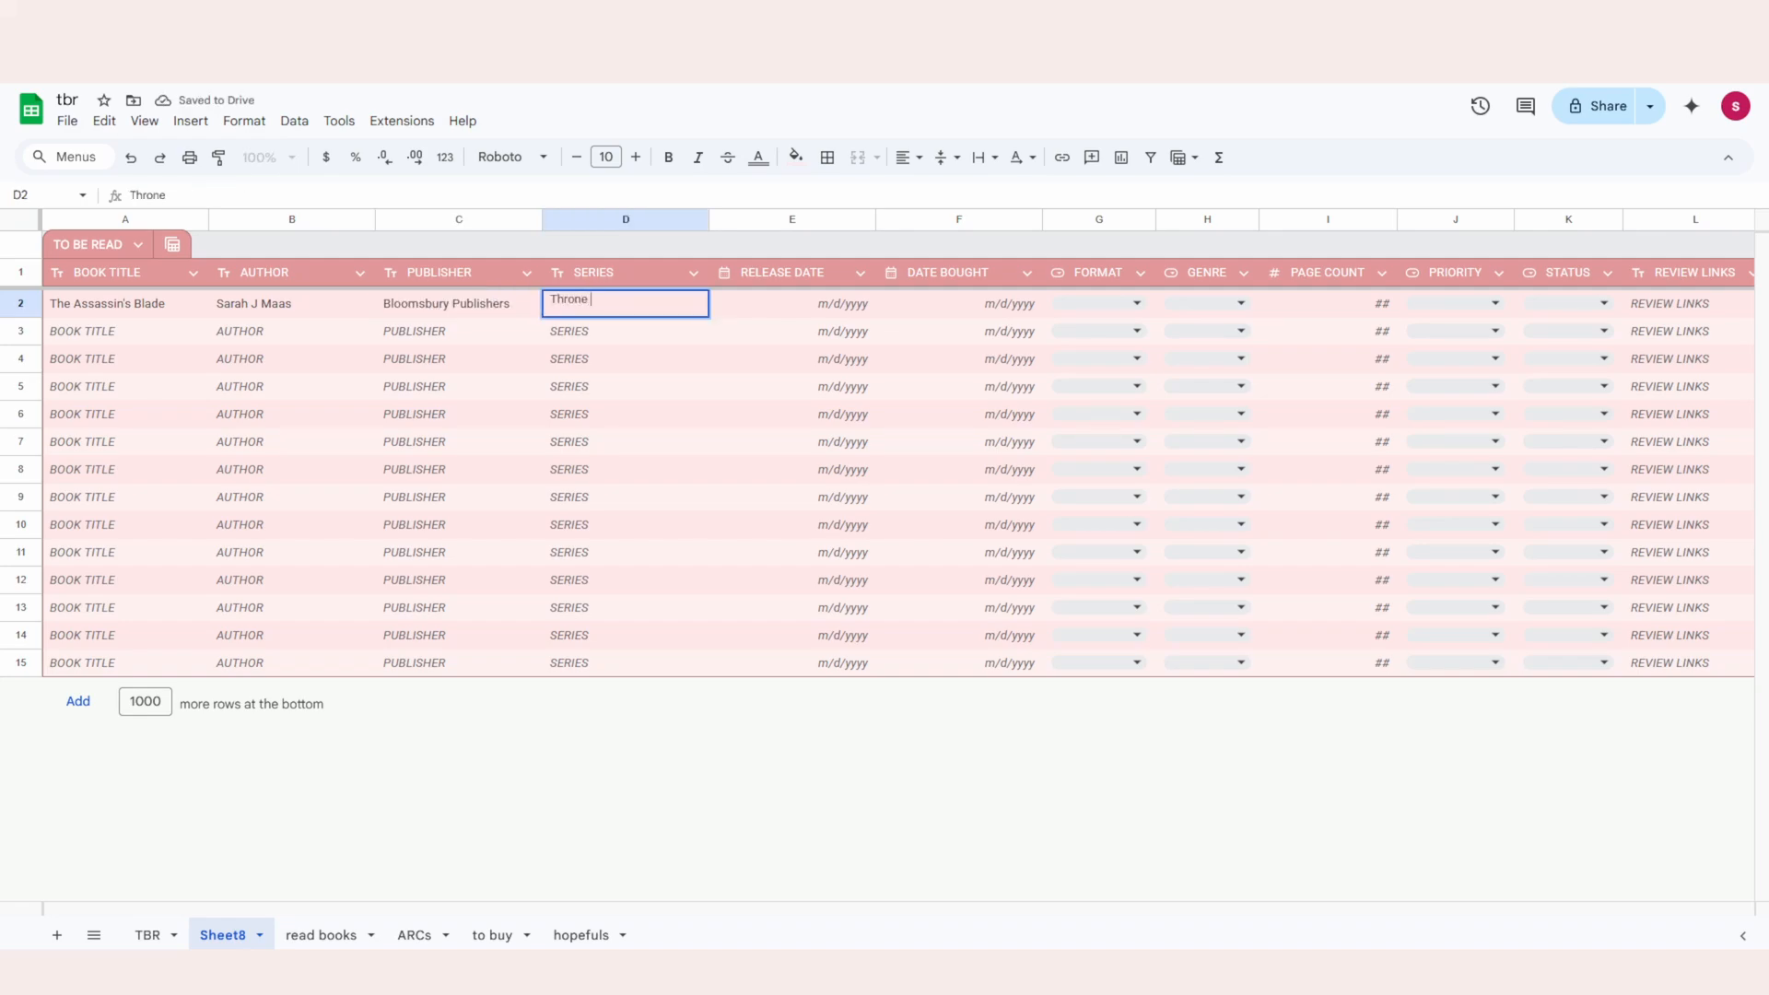
{"action": "type", "text": "of Gla"}
{"action": "key", "text": "Left"}
{"action": "key", "text": "Left"}
Set The Assassin's Blade's release date to 3/4/2014 and its date bought to 12/7/2024.
{"action": "left_click", "coordinate": [803, 312]}
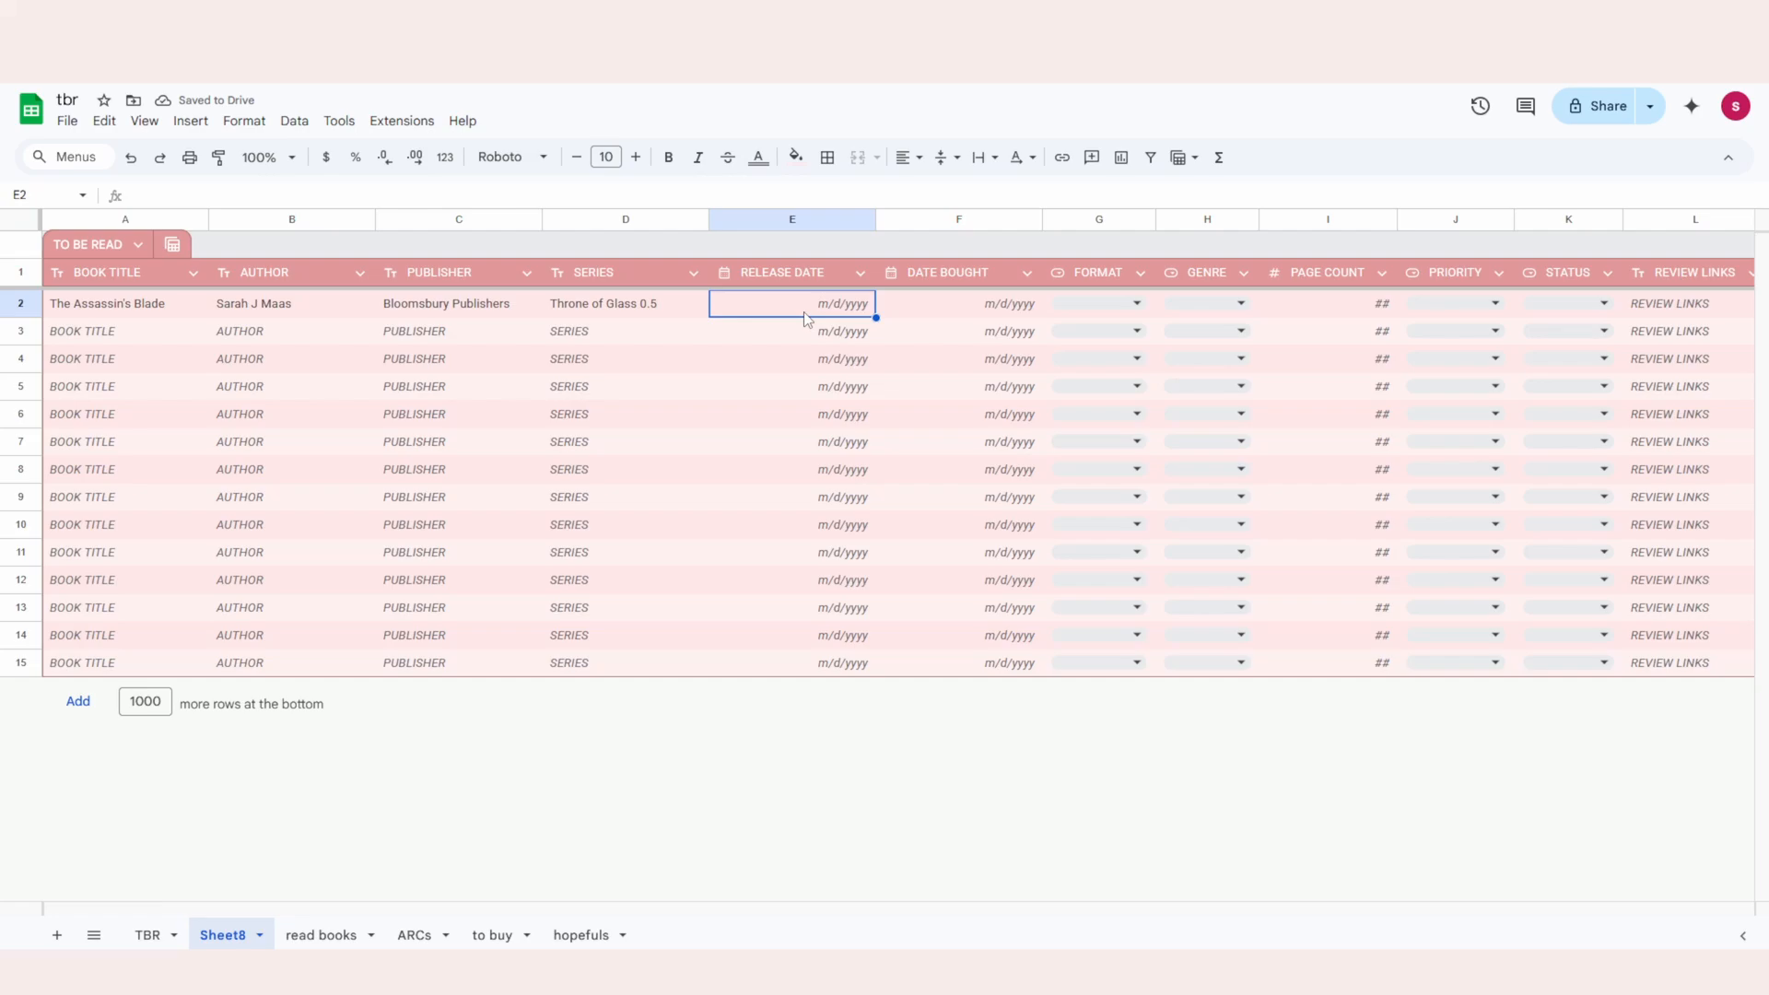
{"action": "type", "text": "3/4/14"}
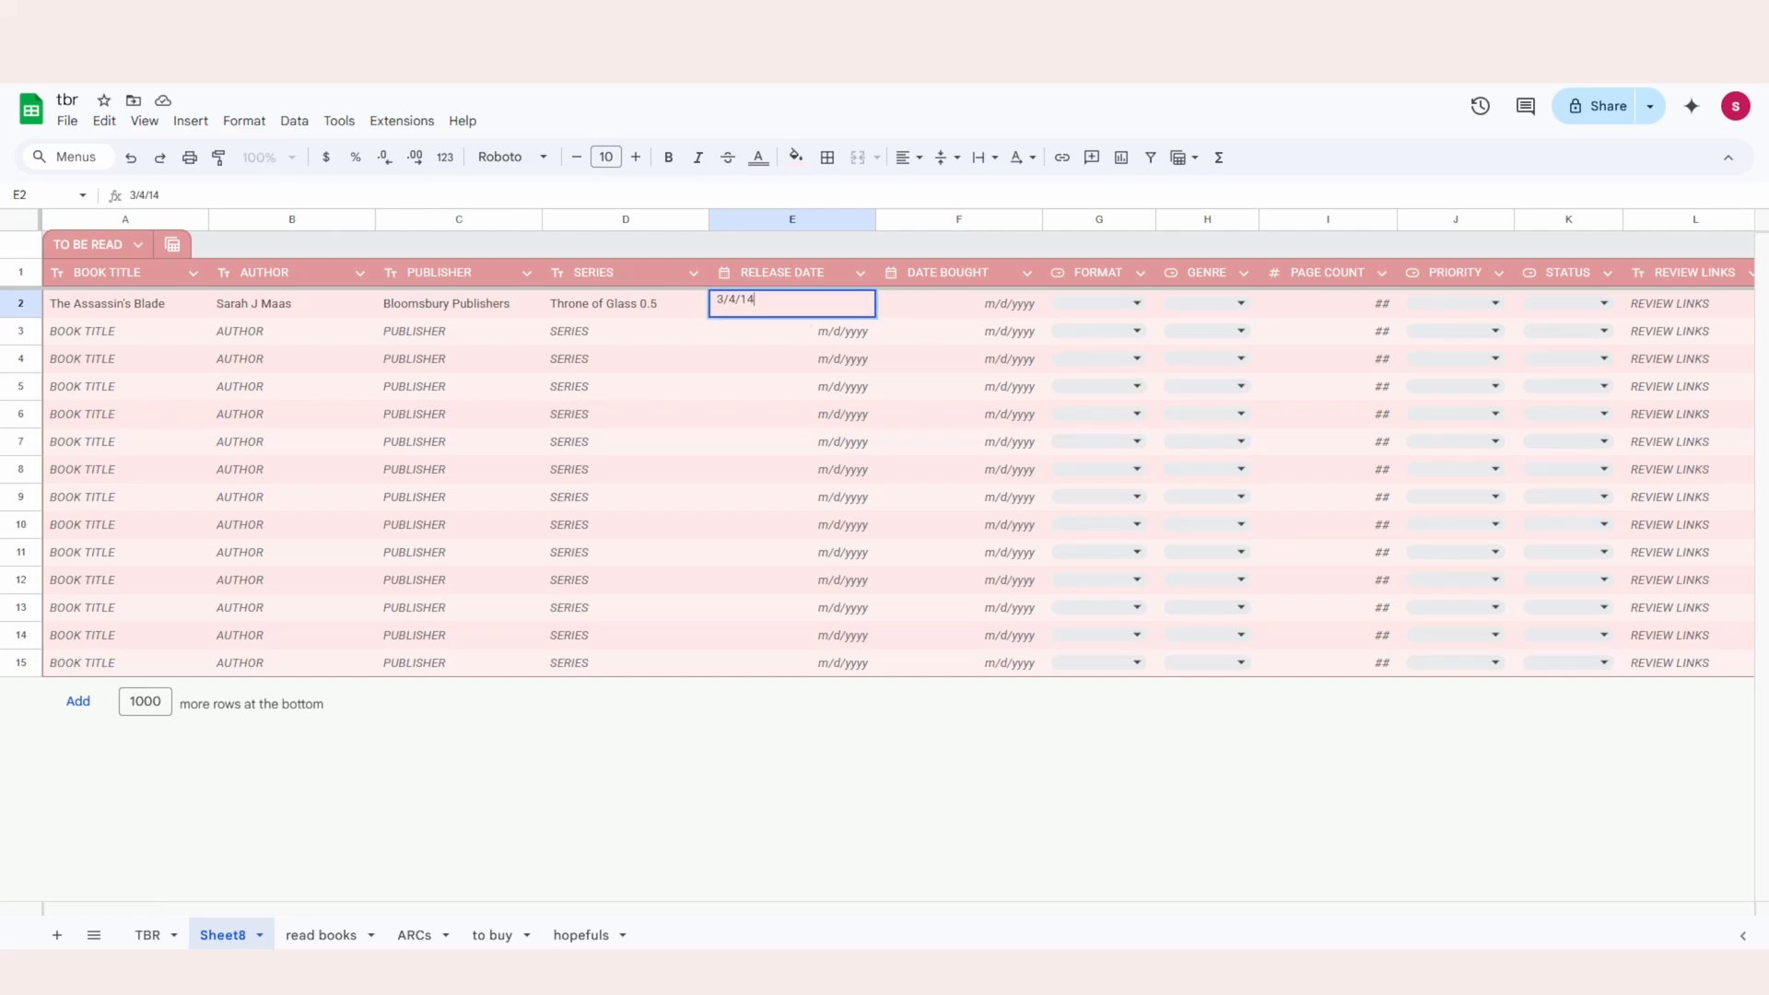
{"action": "key", "text": "Tab"}
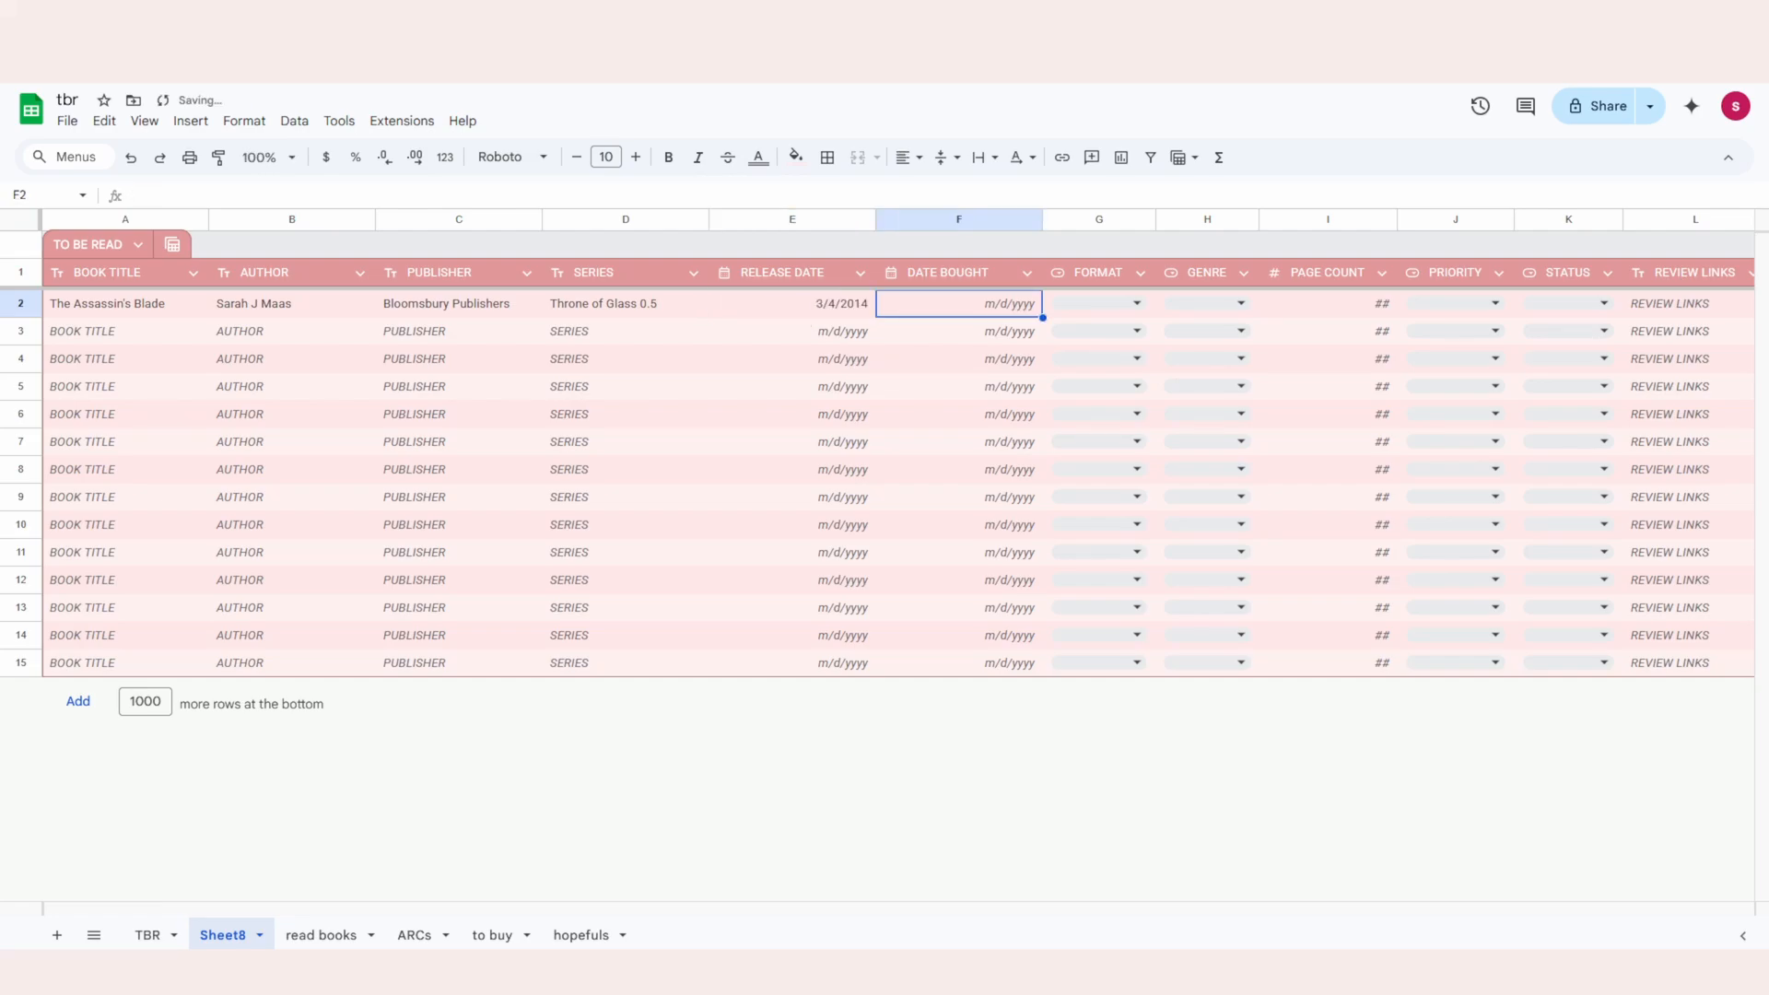
{"action": "type", "text": "12/7/"}
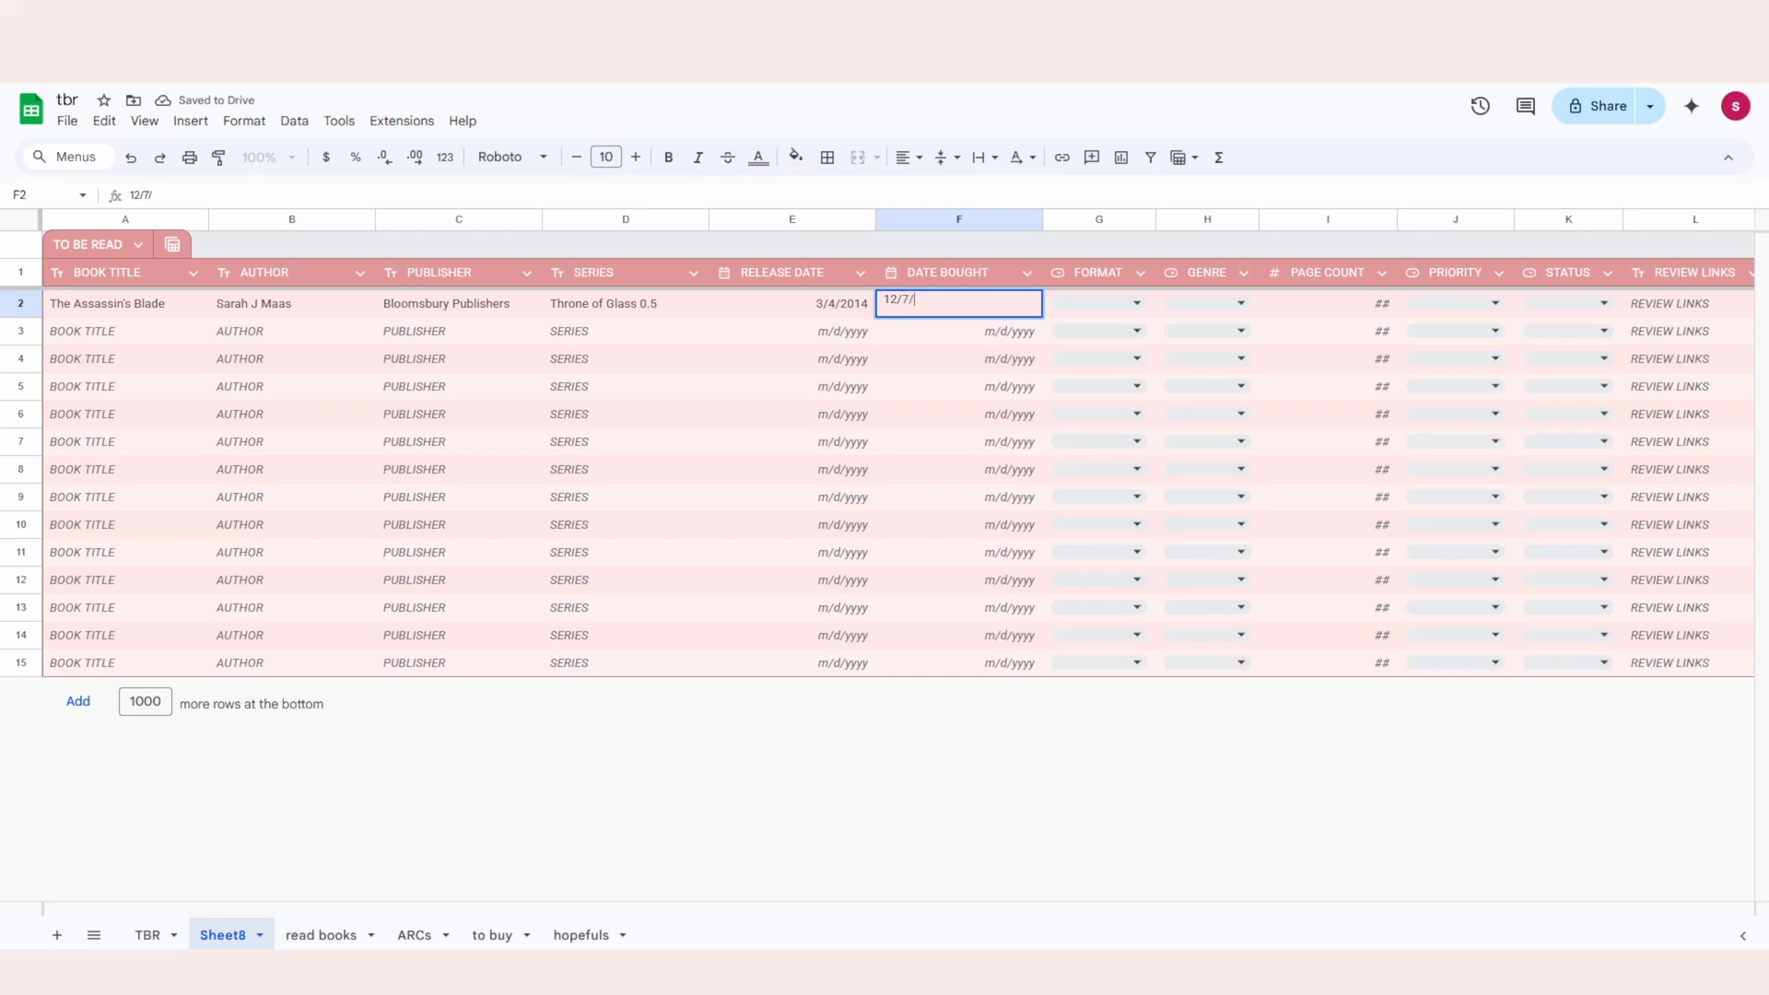
{"action": "type", "text": "2024"}
{"action": "key", "text": "Tab"}
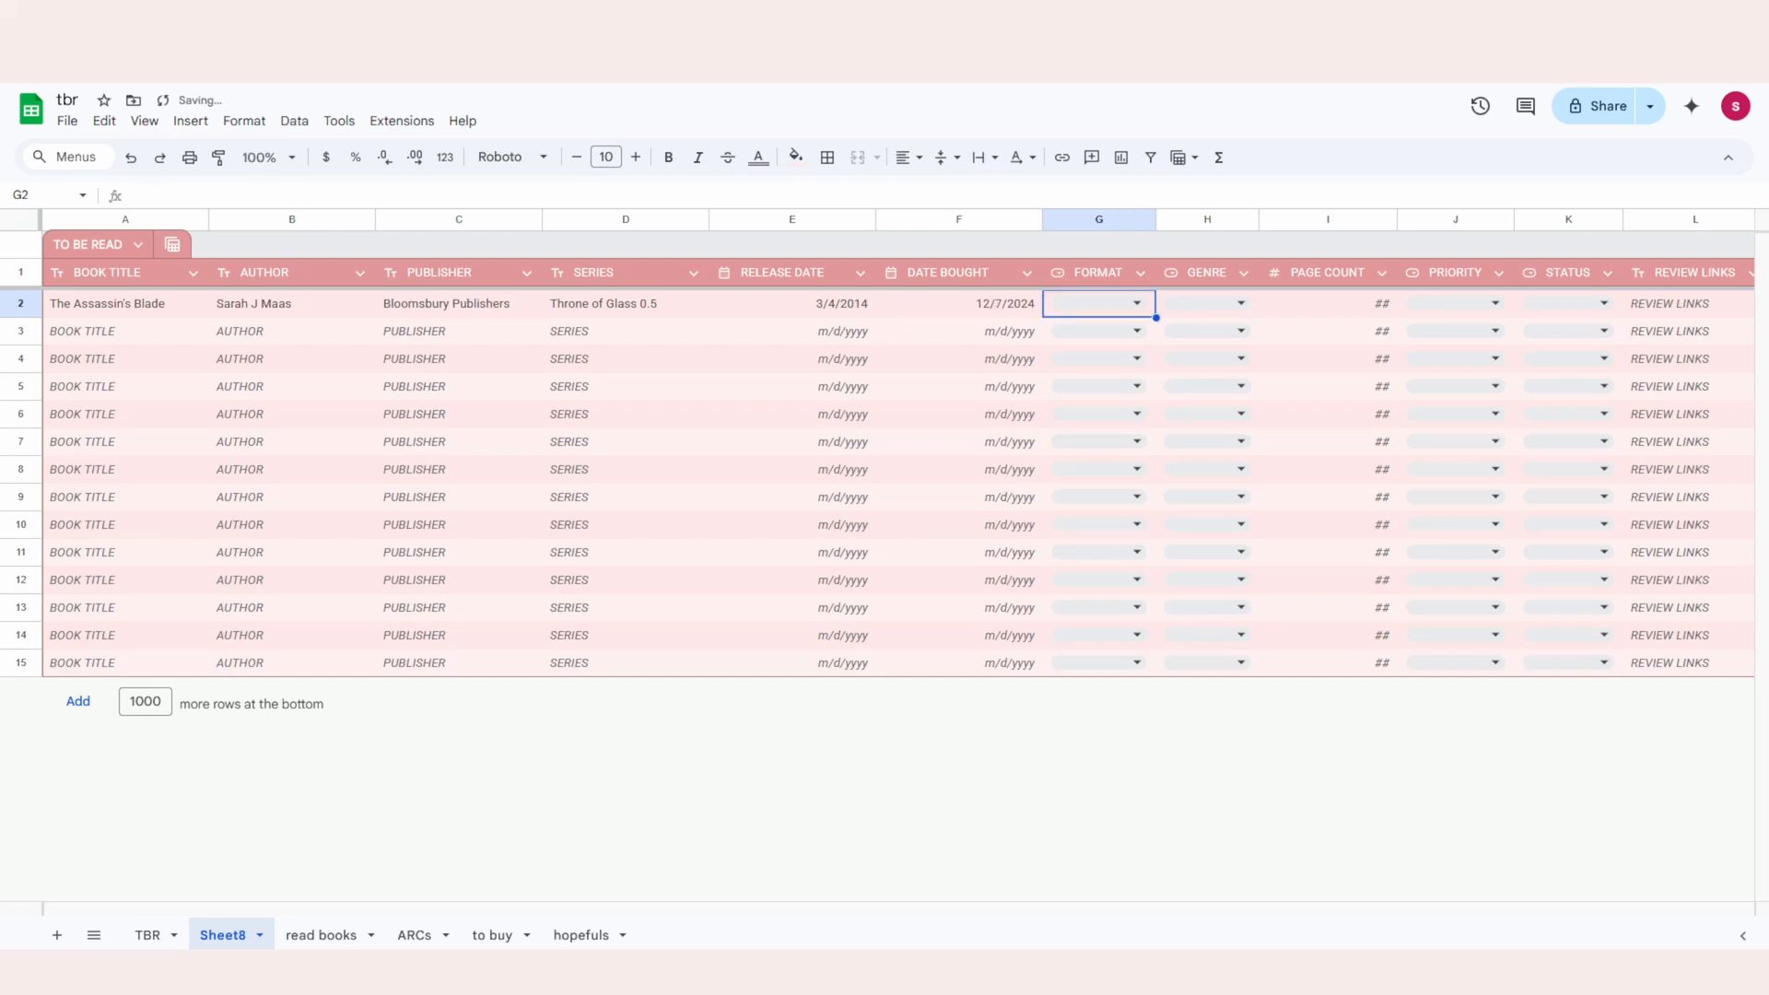
Set the format to PAPERBACK and the genre to FANTASY for The Assassin's Blade.
{"action": "left_click", "coordinate": [1069, 305]}
{"action": "left_click", "coordinate": [1088, 362]}
{"action": "left_click", "coordinate": [1194, 306]}
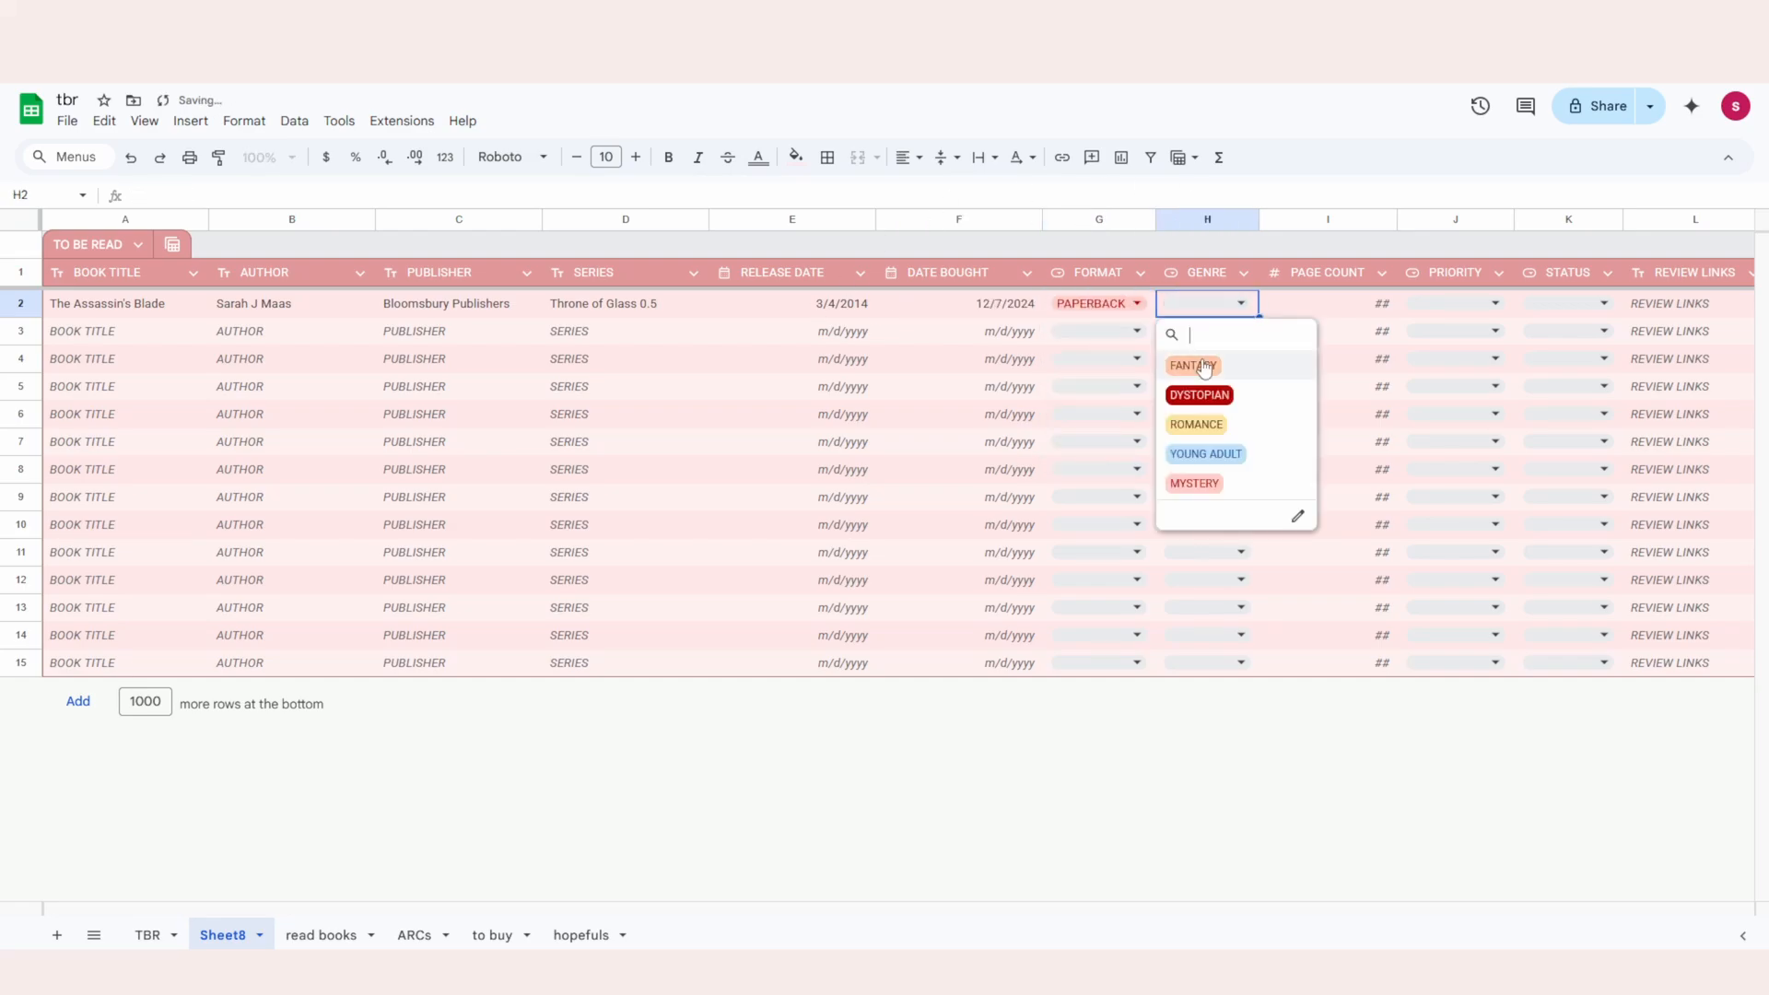
{"action": "left_click", "coordinate": [1189, 362]}
Enter 435 as the page count for The Assassin's Blade.
{"action": "left_click", "coordinate": [1367, 313]}
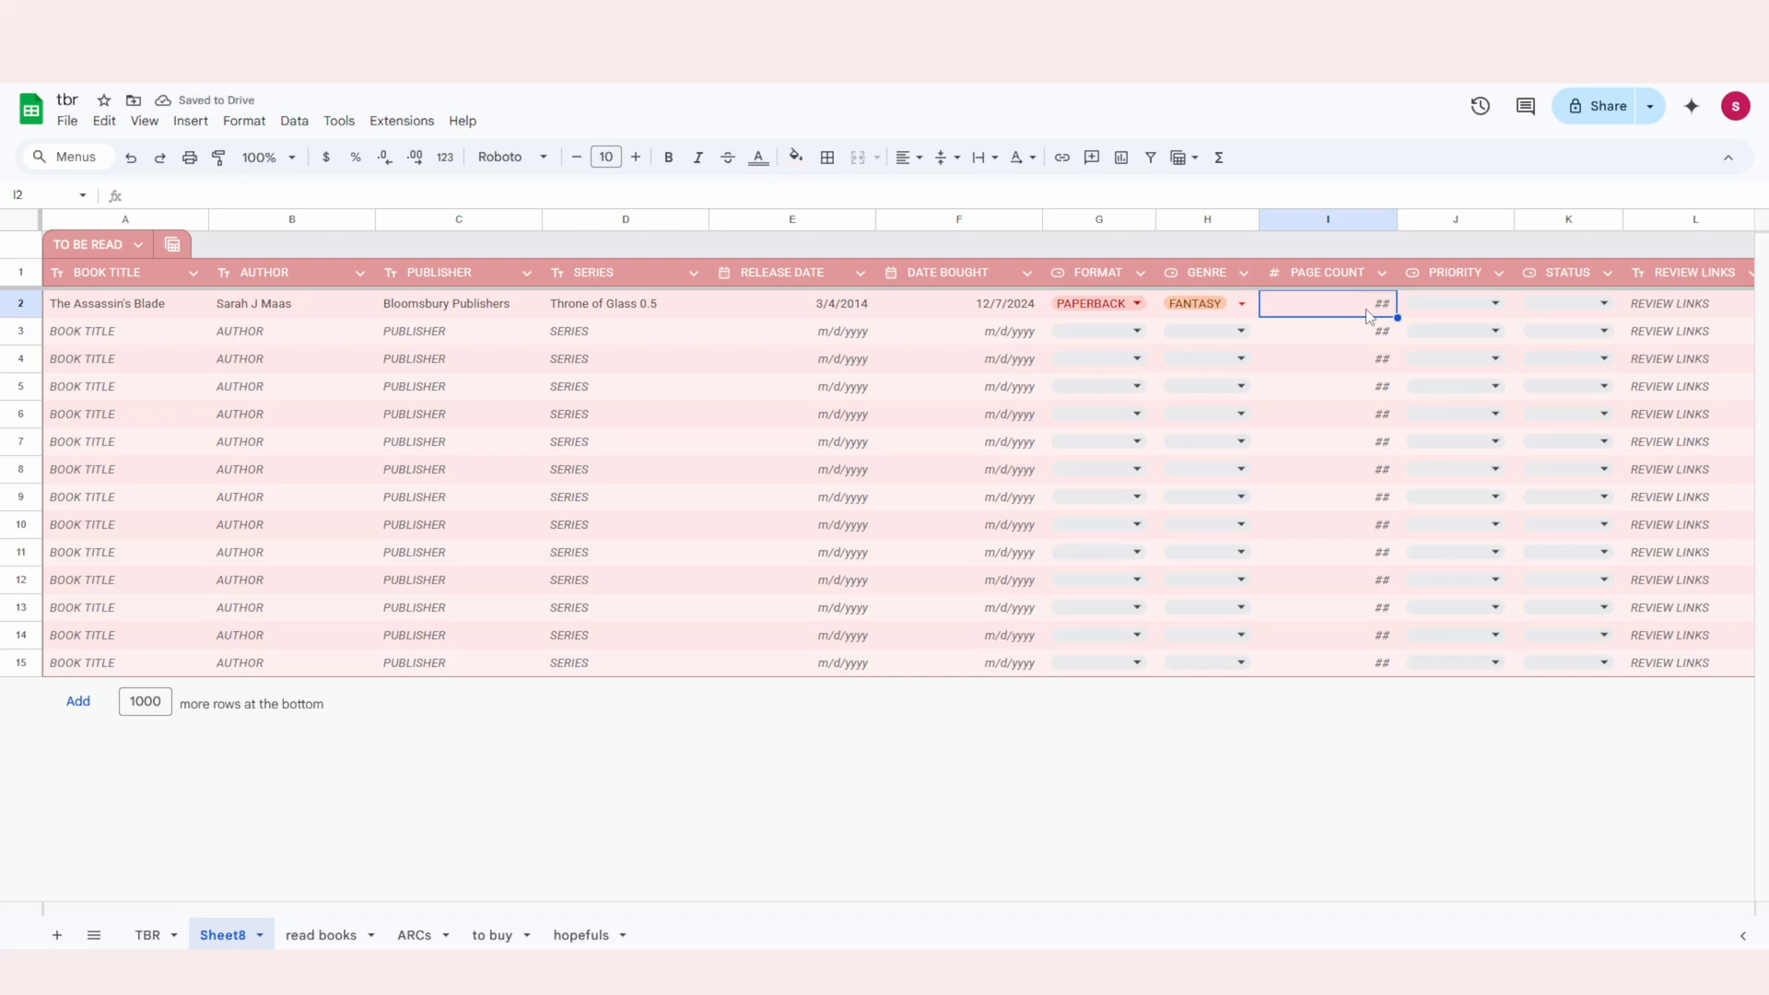
{"action": "type", "text": "435"}
{"action": "key", "text": "Tab"}
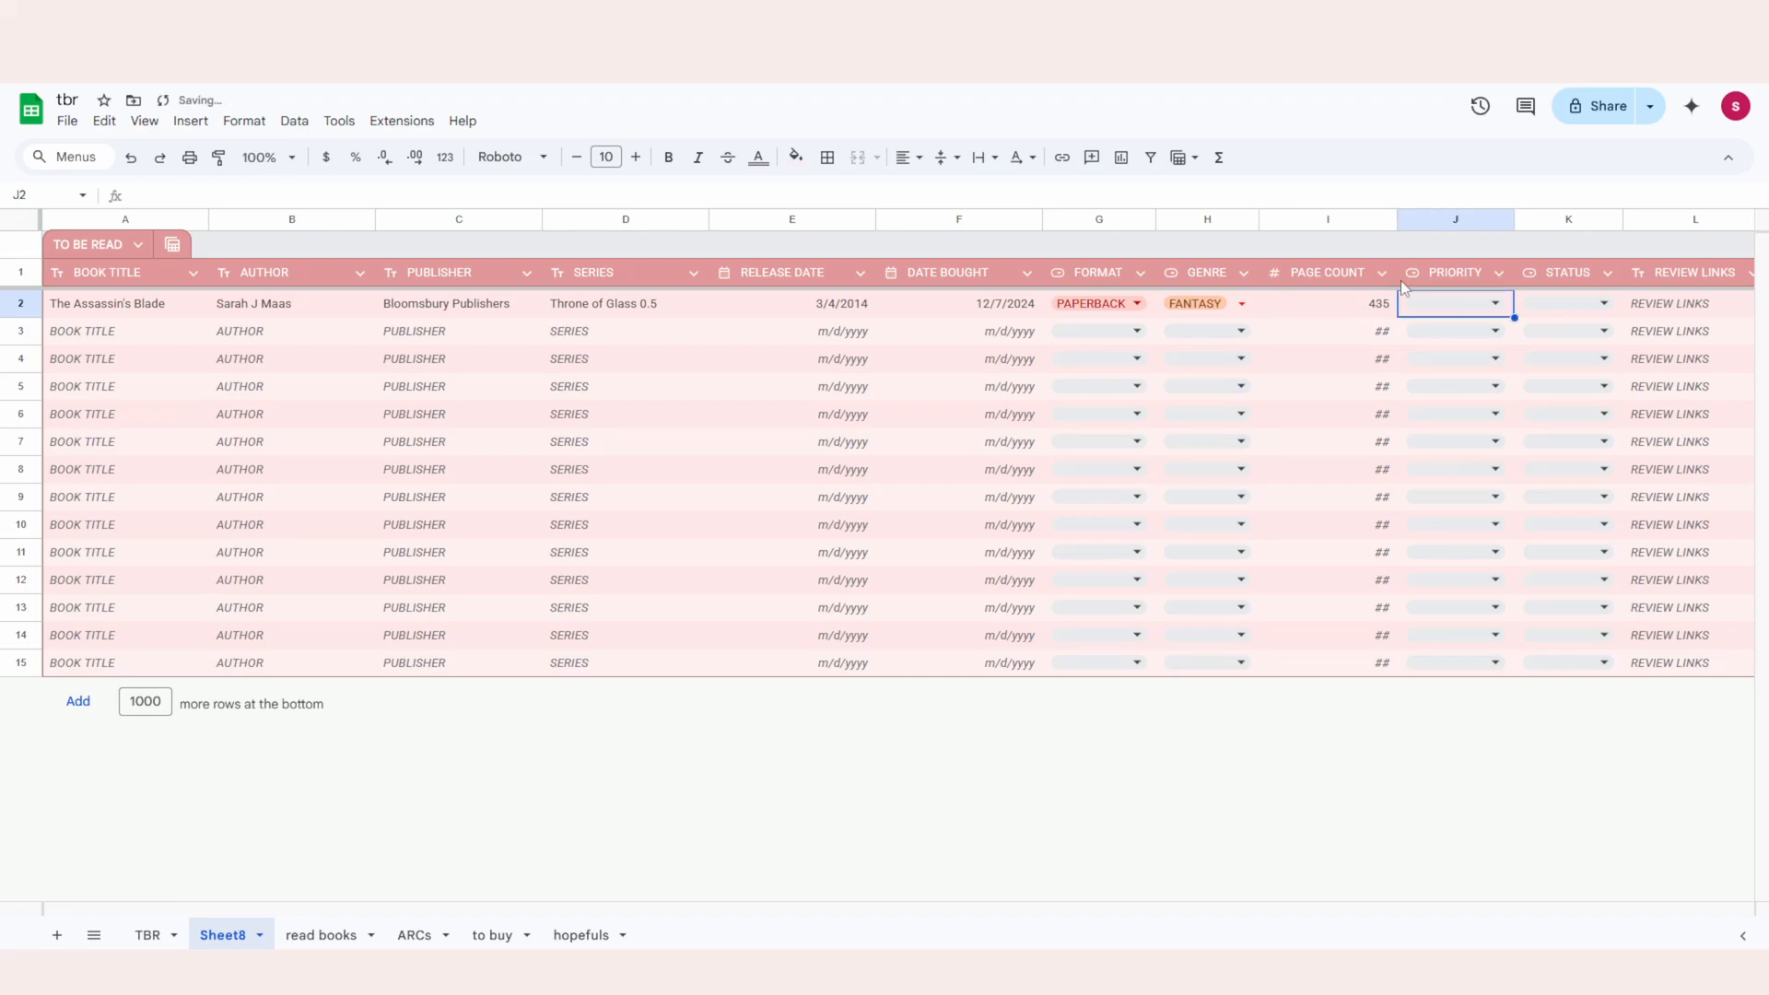
Set the priority to HIGH WANT and the status to READ for The Assassin's Blade.
{"action": "left_click", "coordinate": [1492, 308]}
{"action": "left_click", "coordinate": [1439, 361]}
{"action": "left_click", "coordinate": [1555, 309]}
{"action": "left_click", "coordinate": [1557, 361]}
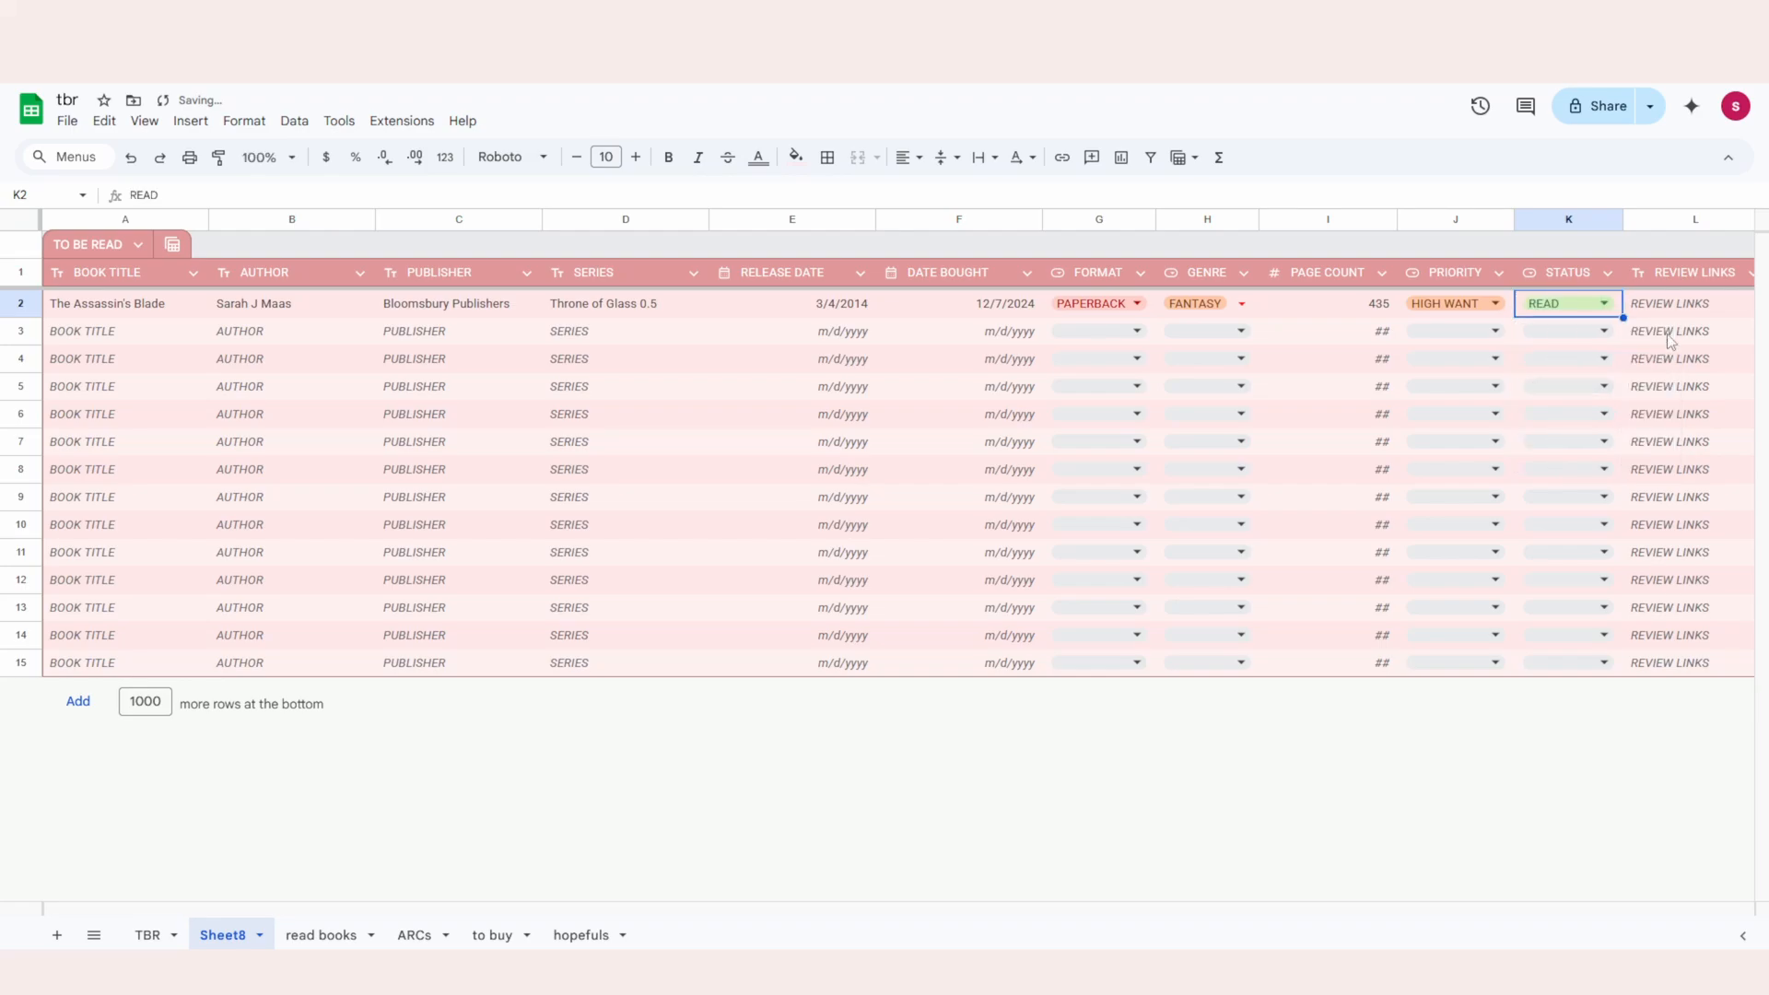
Enter Obscura as the book title and Joe Hart as the author in row 3.
{"action": "left_click", "coordinate": [154, 339]}
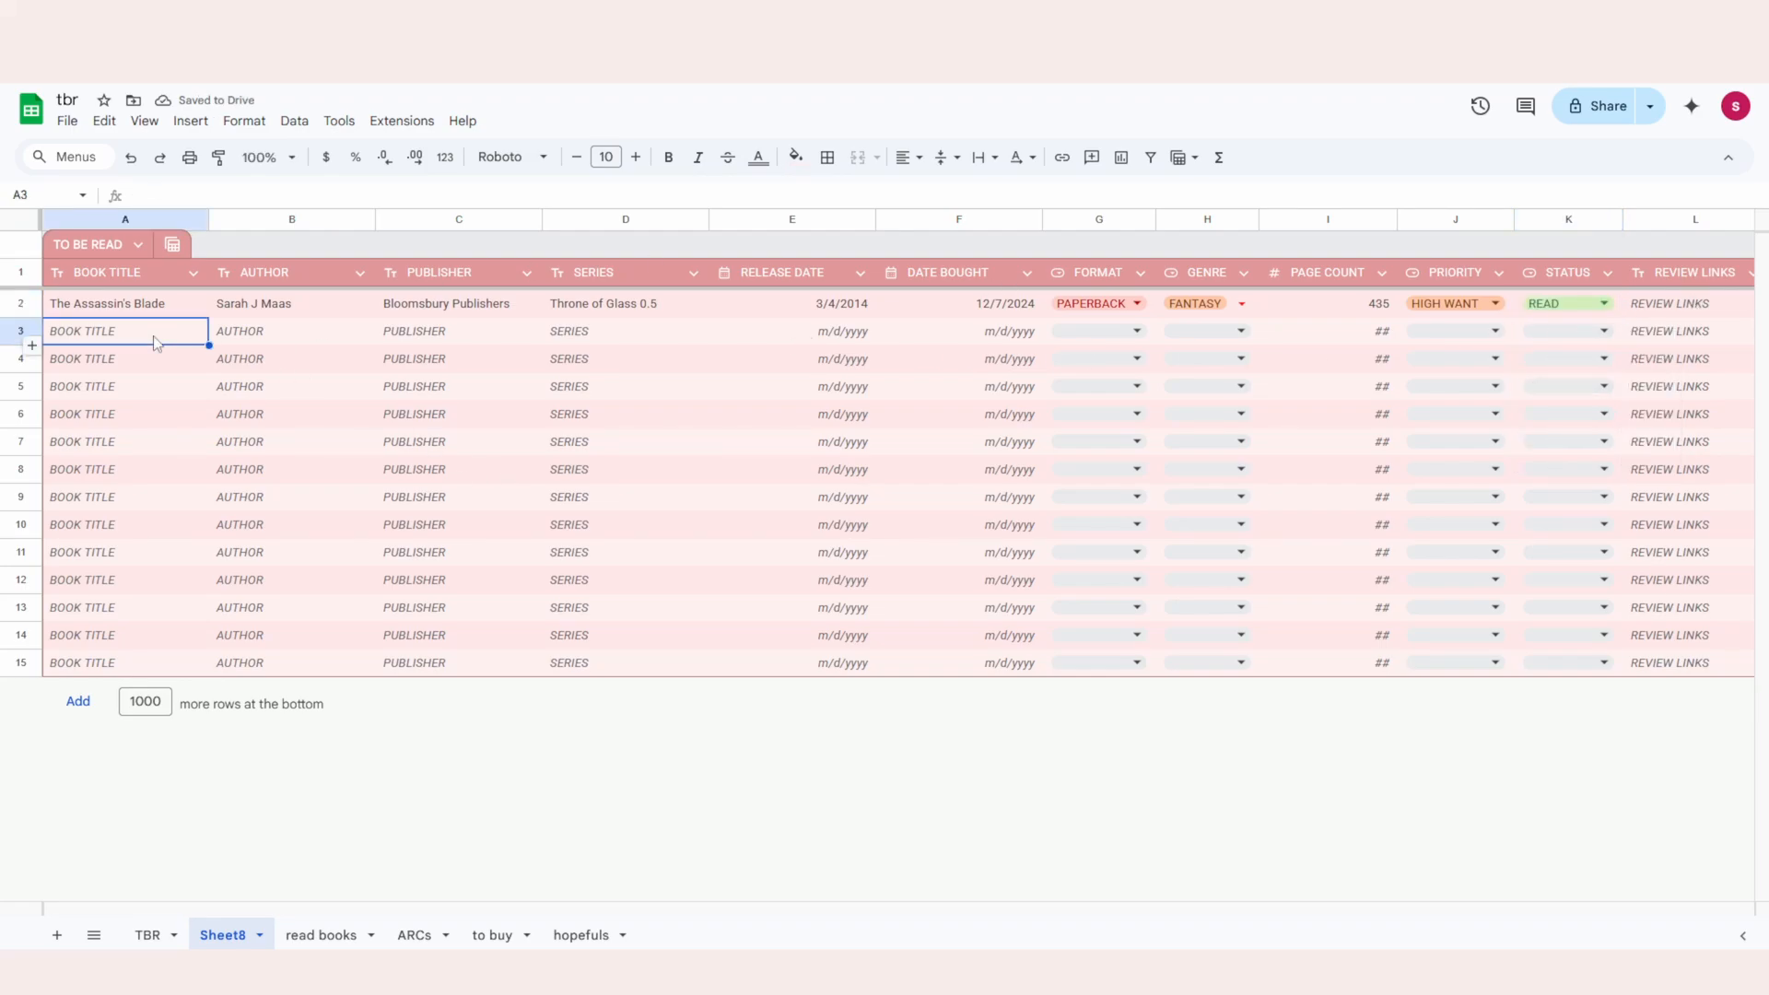
{"action": "type", "text": "Obscura"}
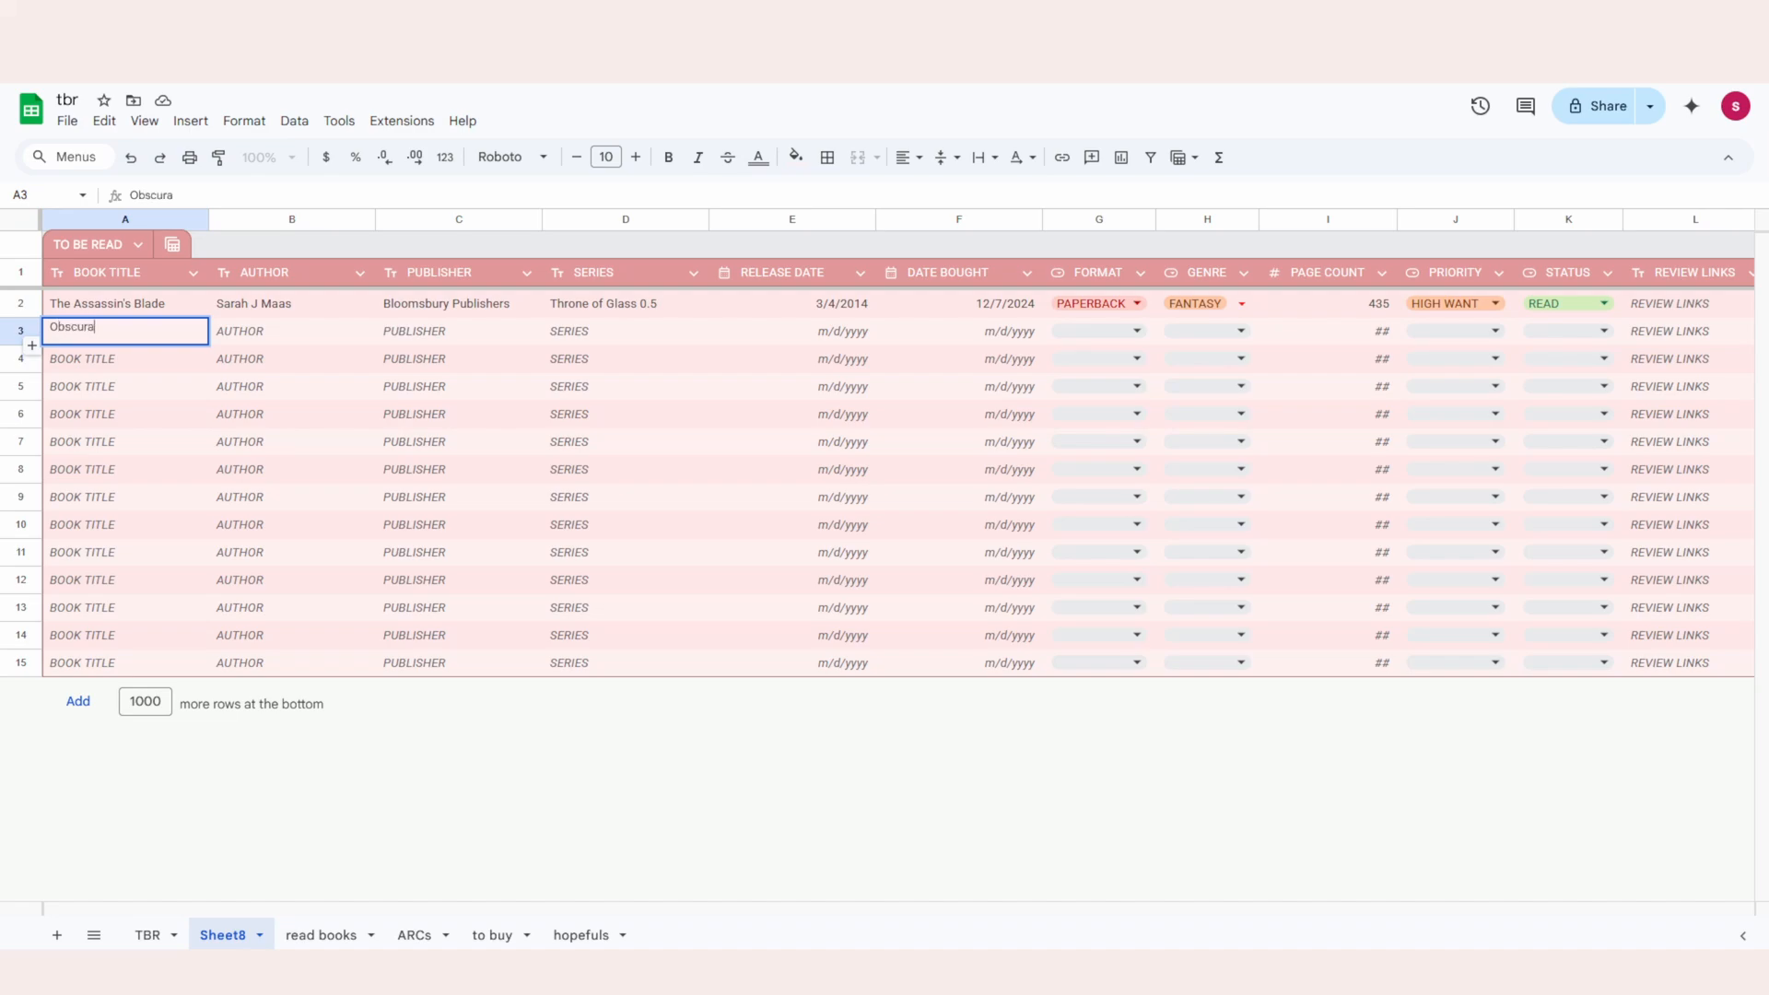
{"action": "key", "text": "Tab"}
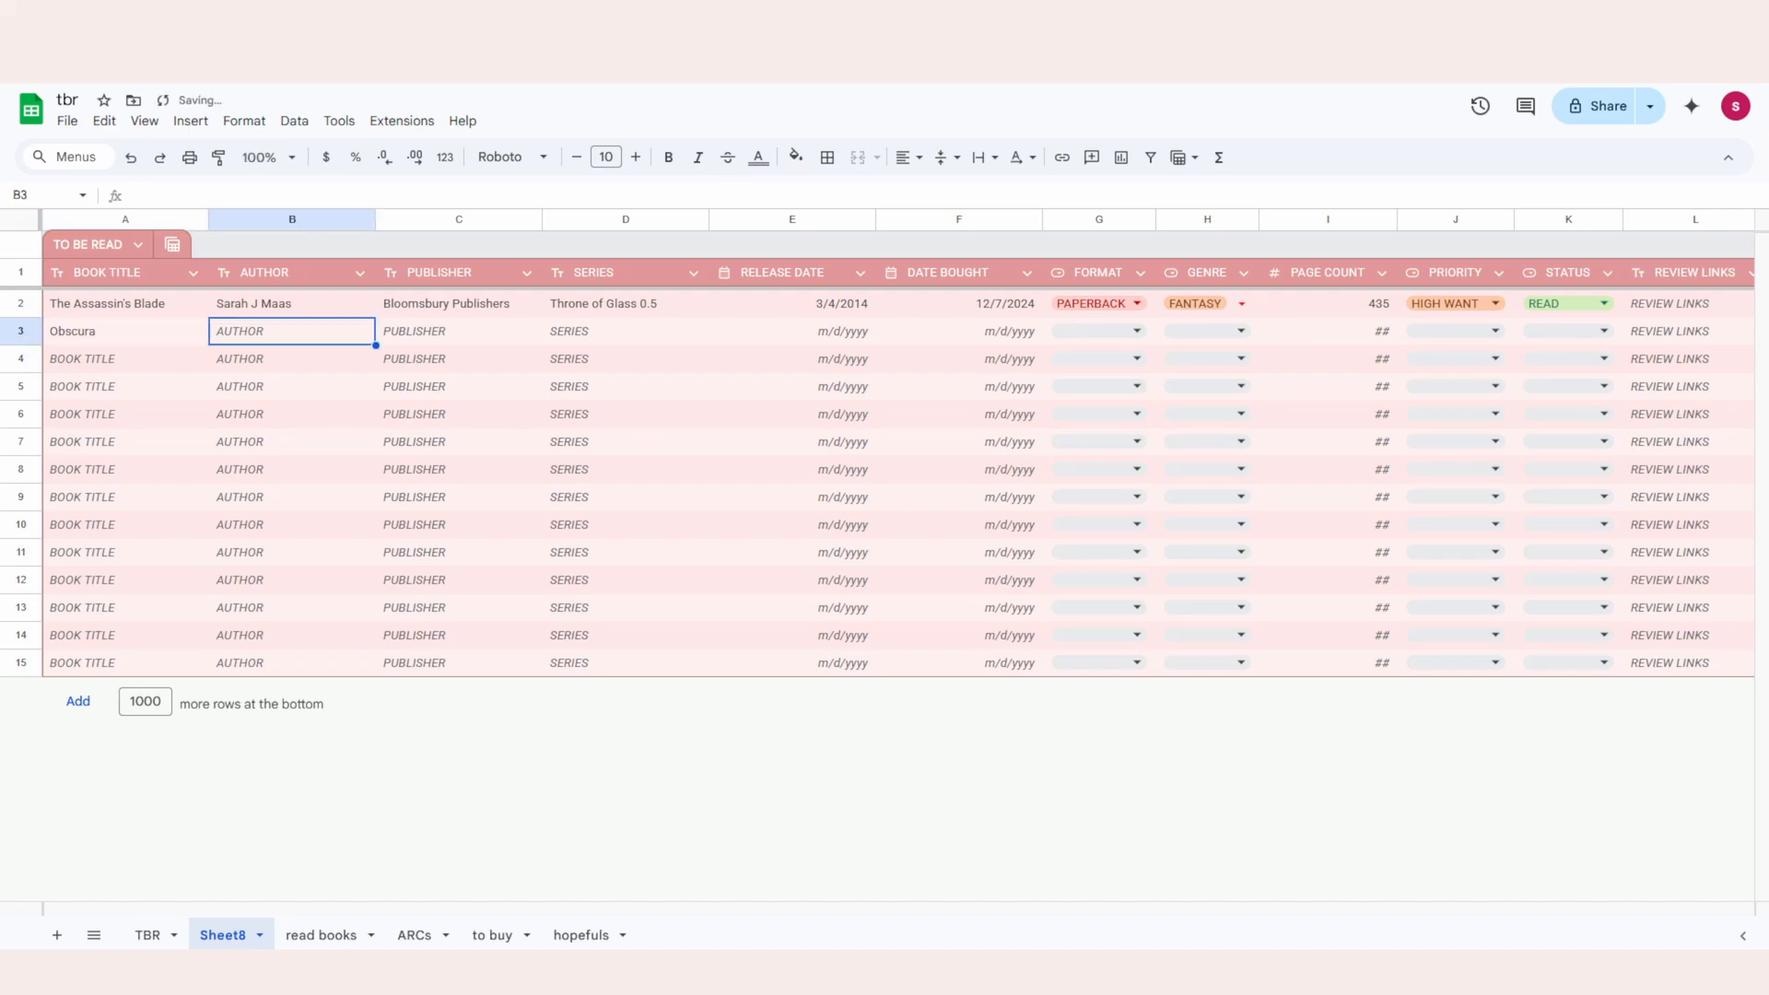
{"action": "type", "text": "Joe H"}
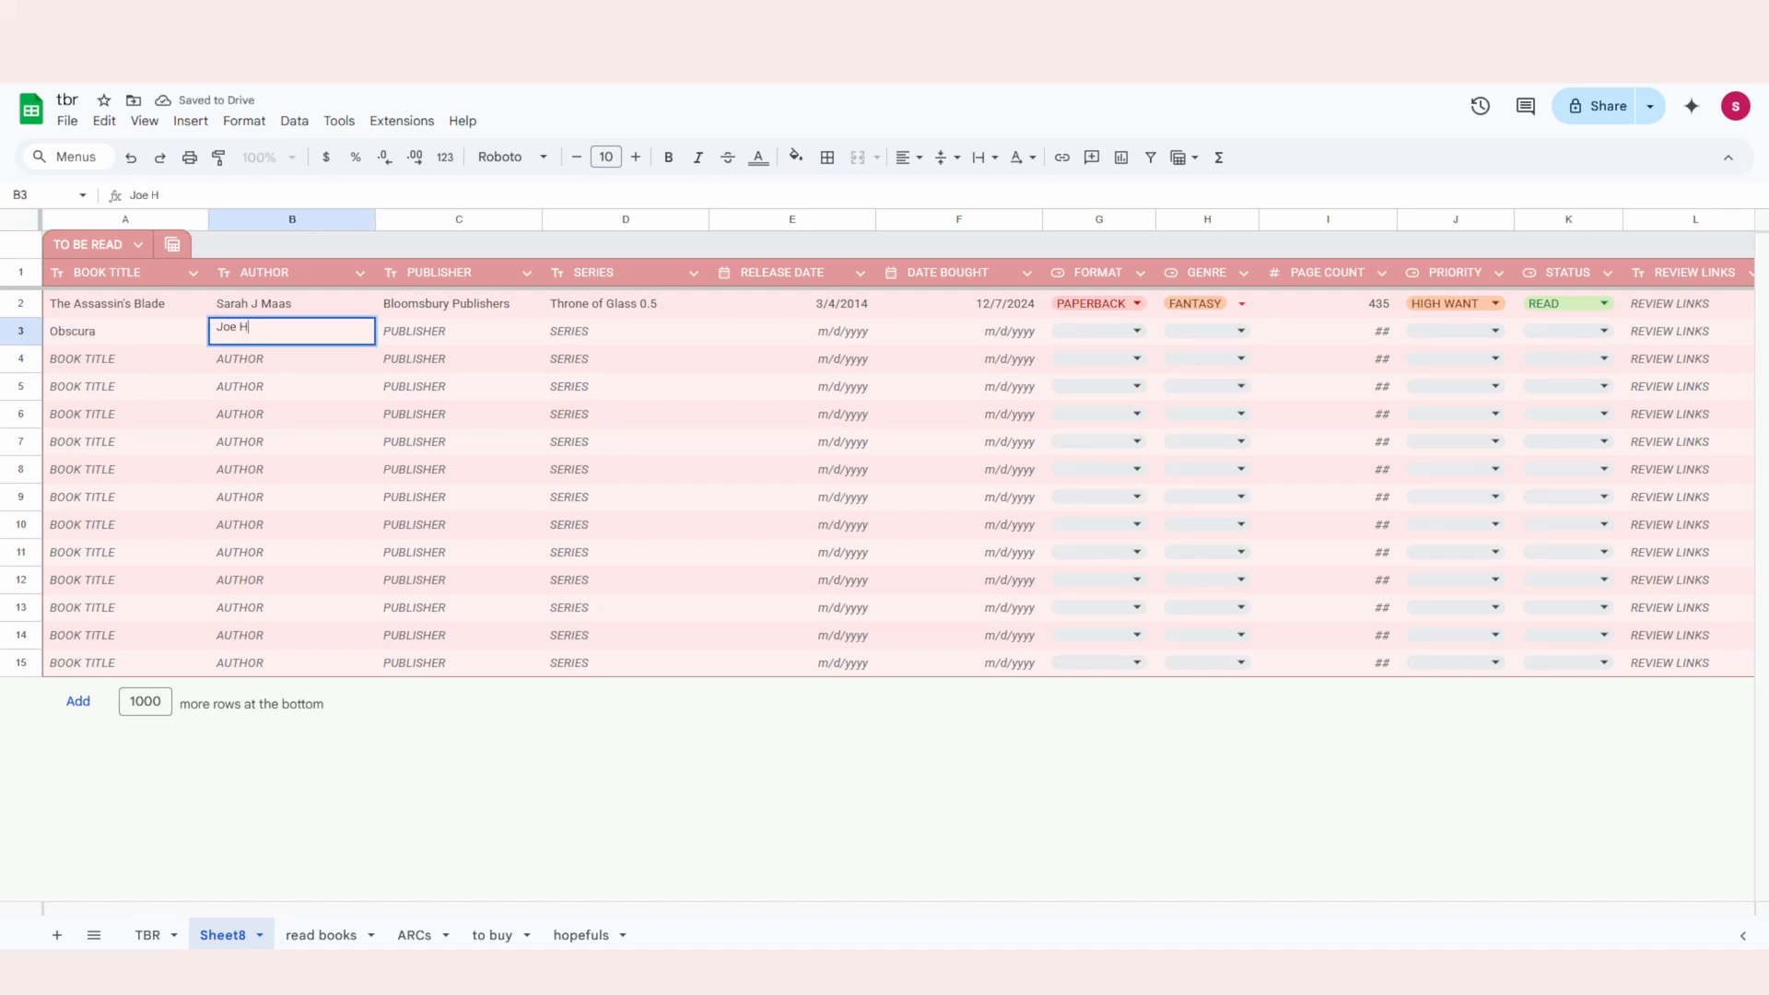
{"action": "type", "text": "art"}
{"action": "key", "text": "Tab"}
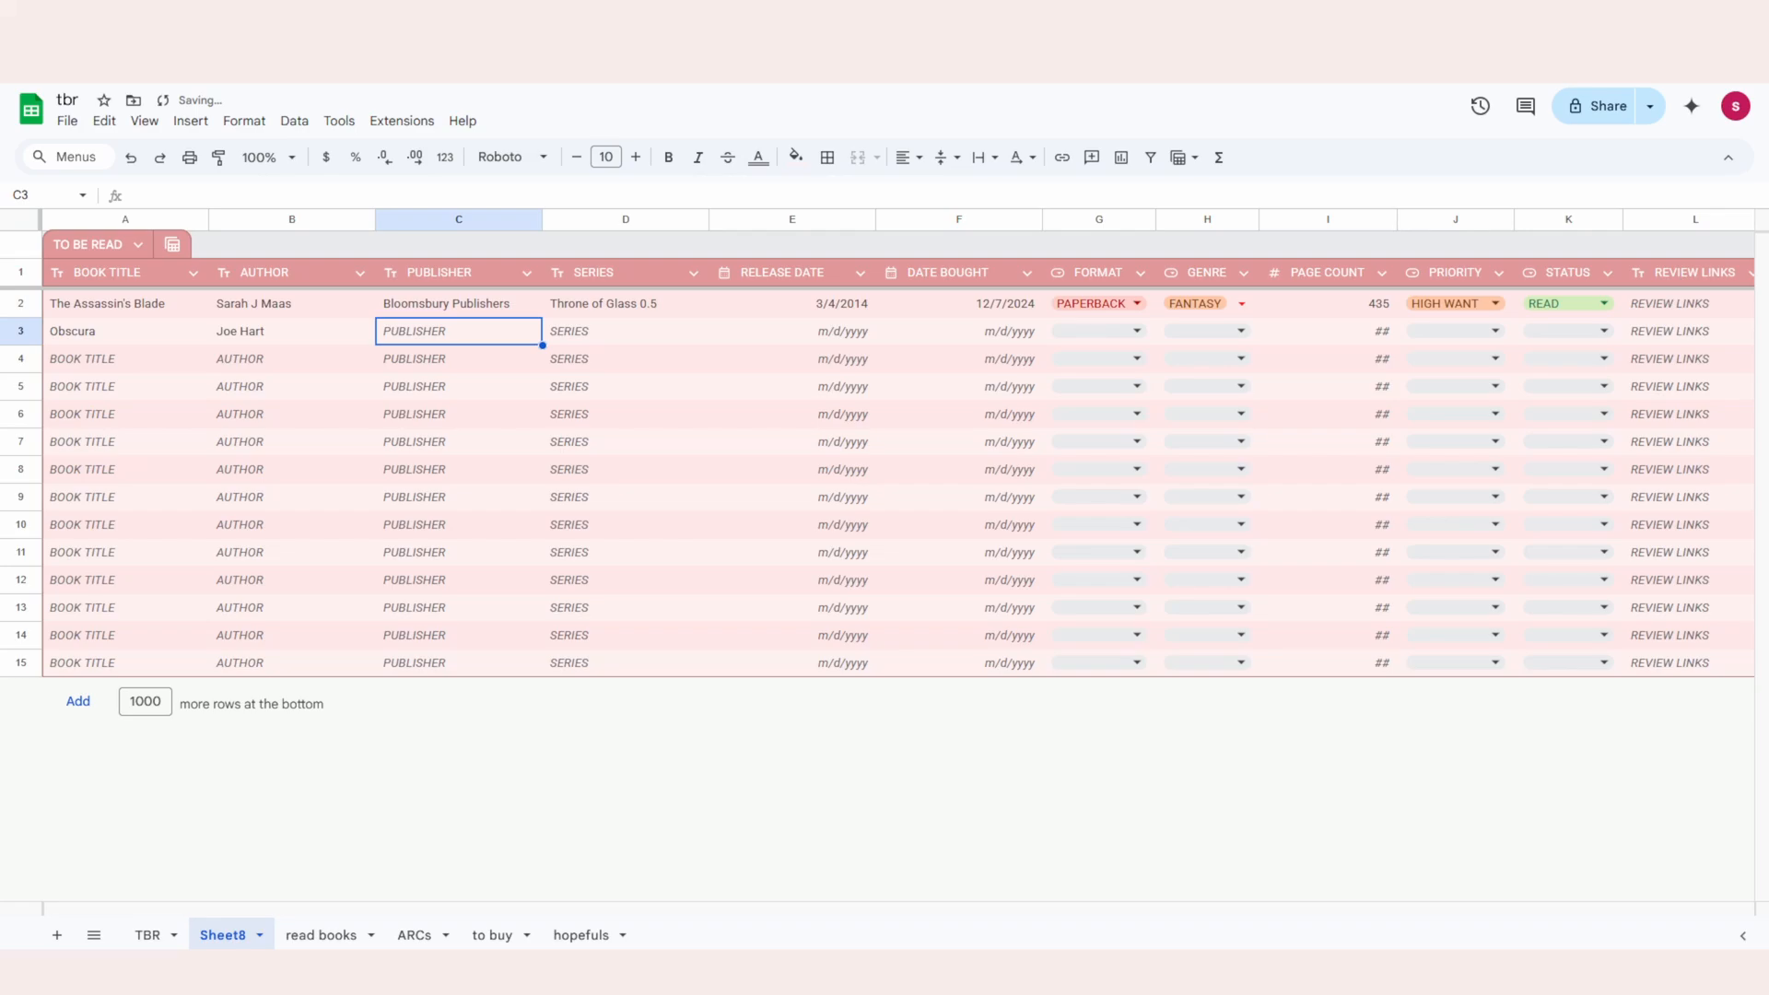
Fill in Thomas & Mercer as the publisher and N/A as the series for Obscura.
{"action": "type", "text": "Tho"}
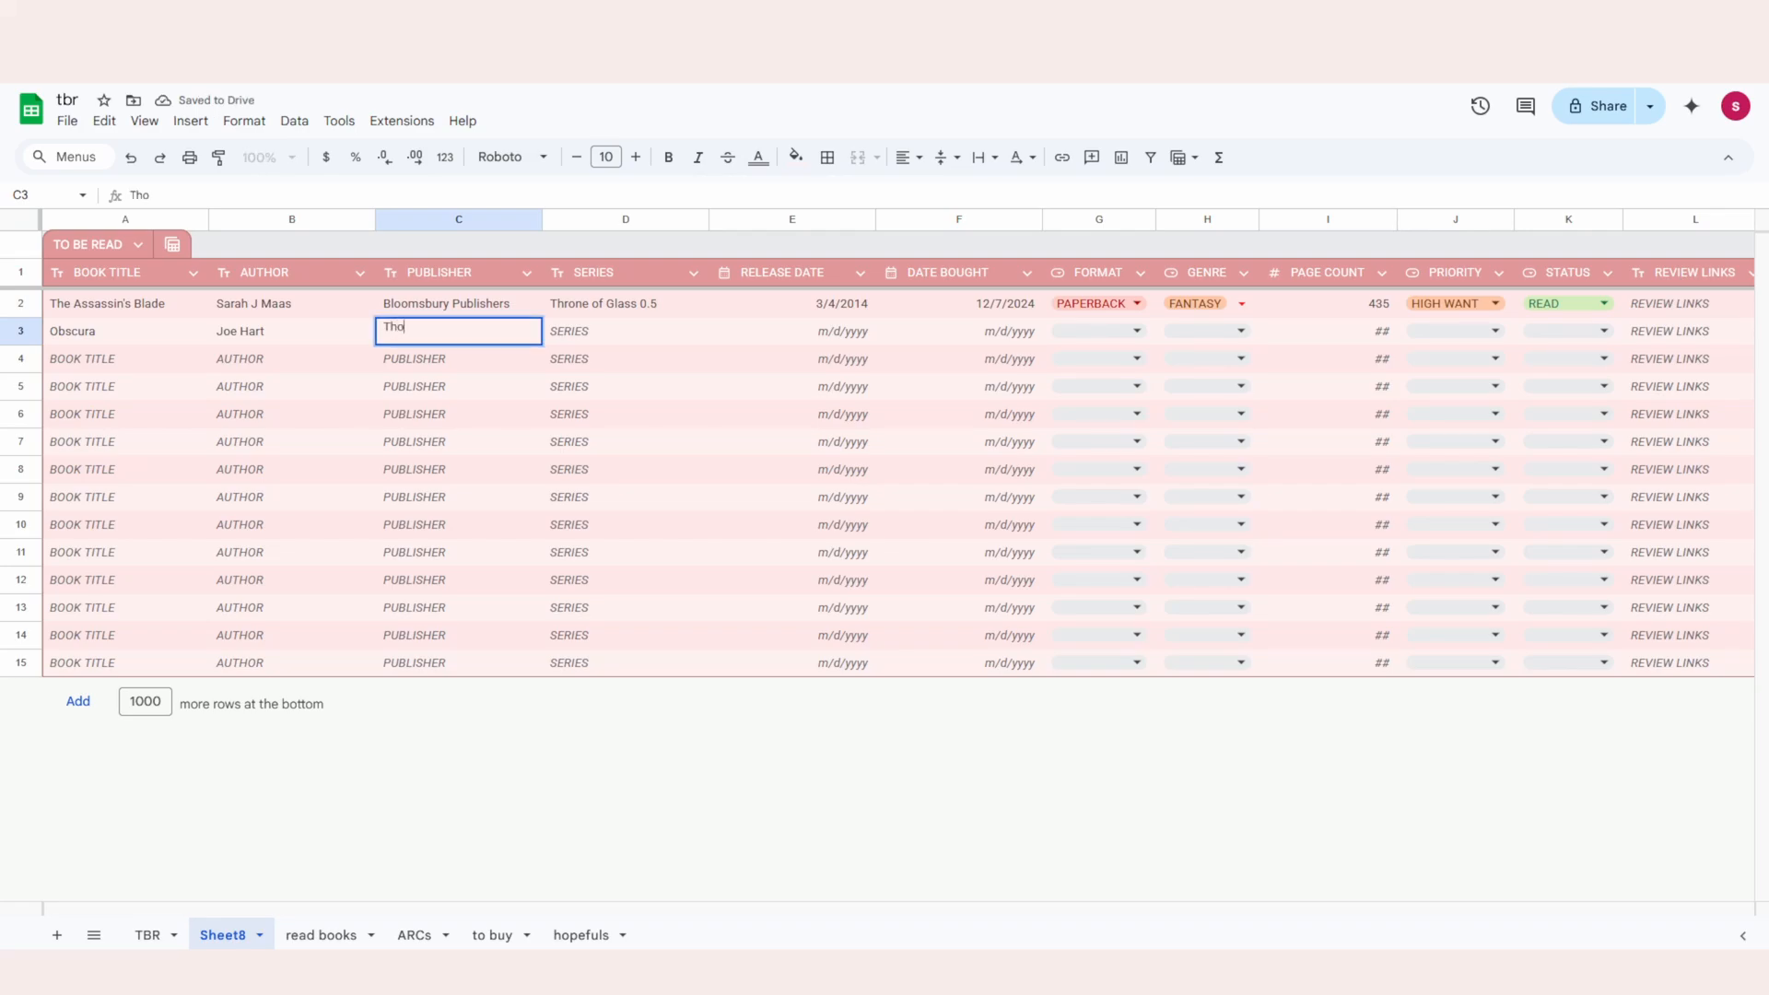
{"action": "type", "text": "mas & Mercer"}
{"action": "key", "text": "Tab"}
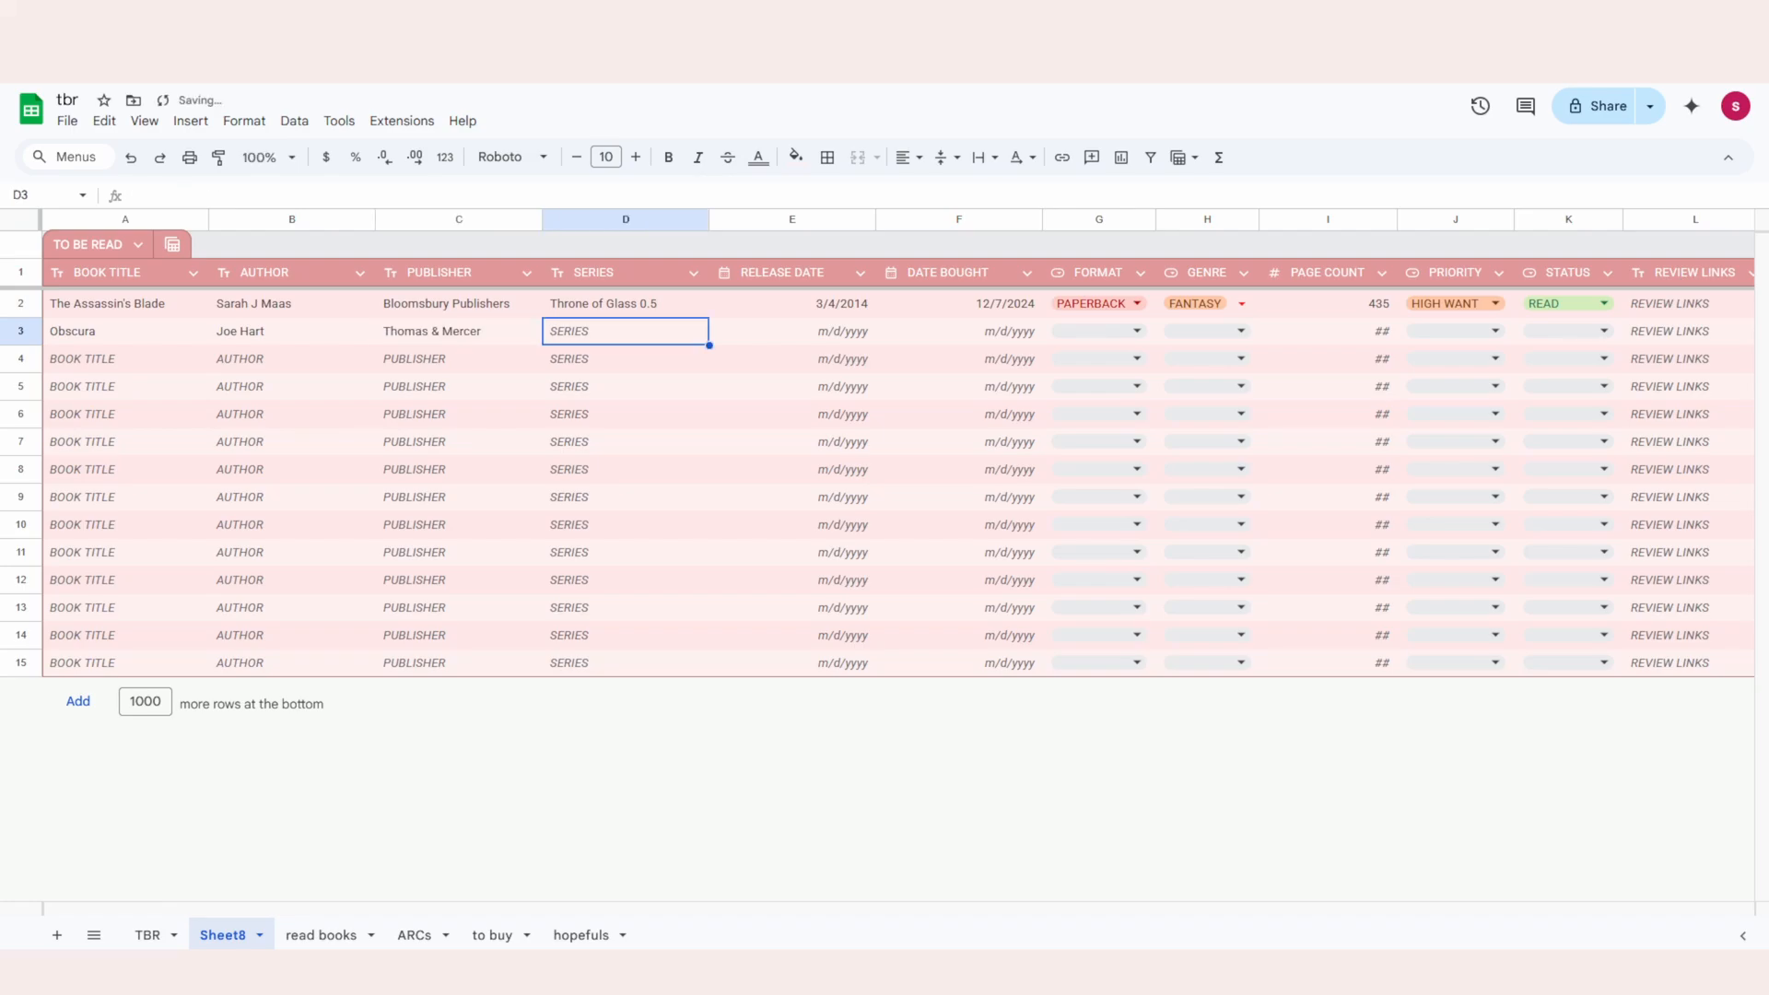
{"action": "type", "text": "N/A"}
{"action": "key", "text": "Tab"}
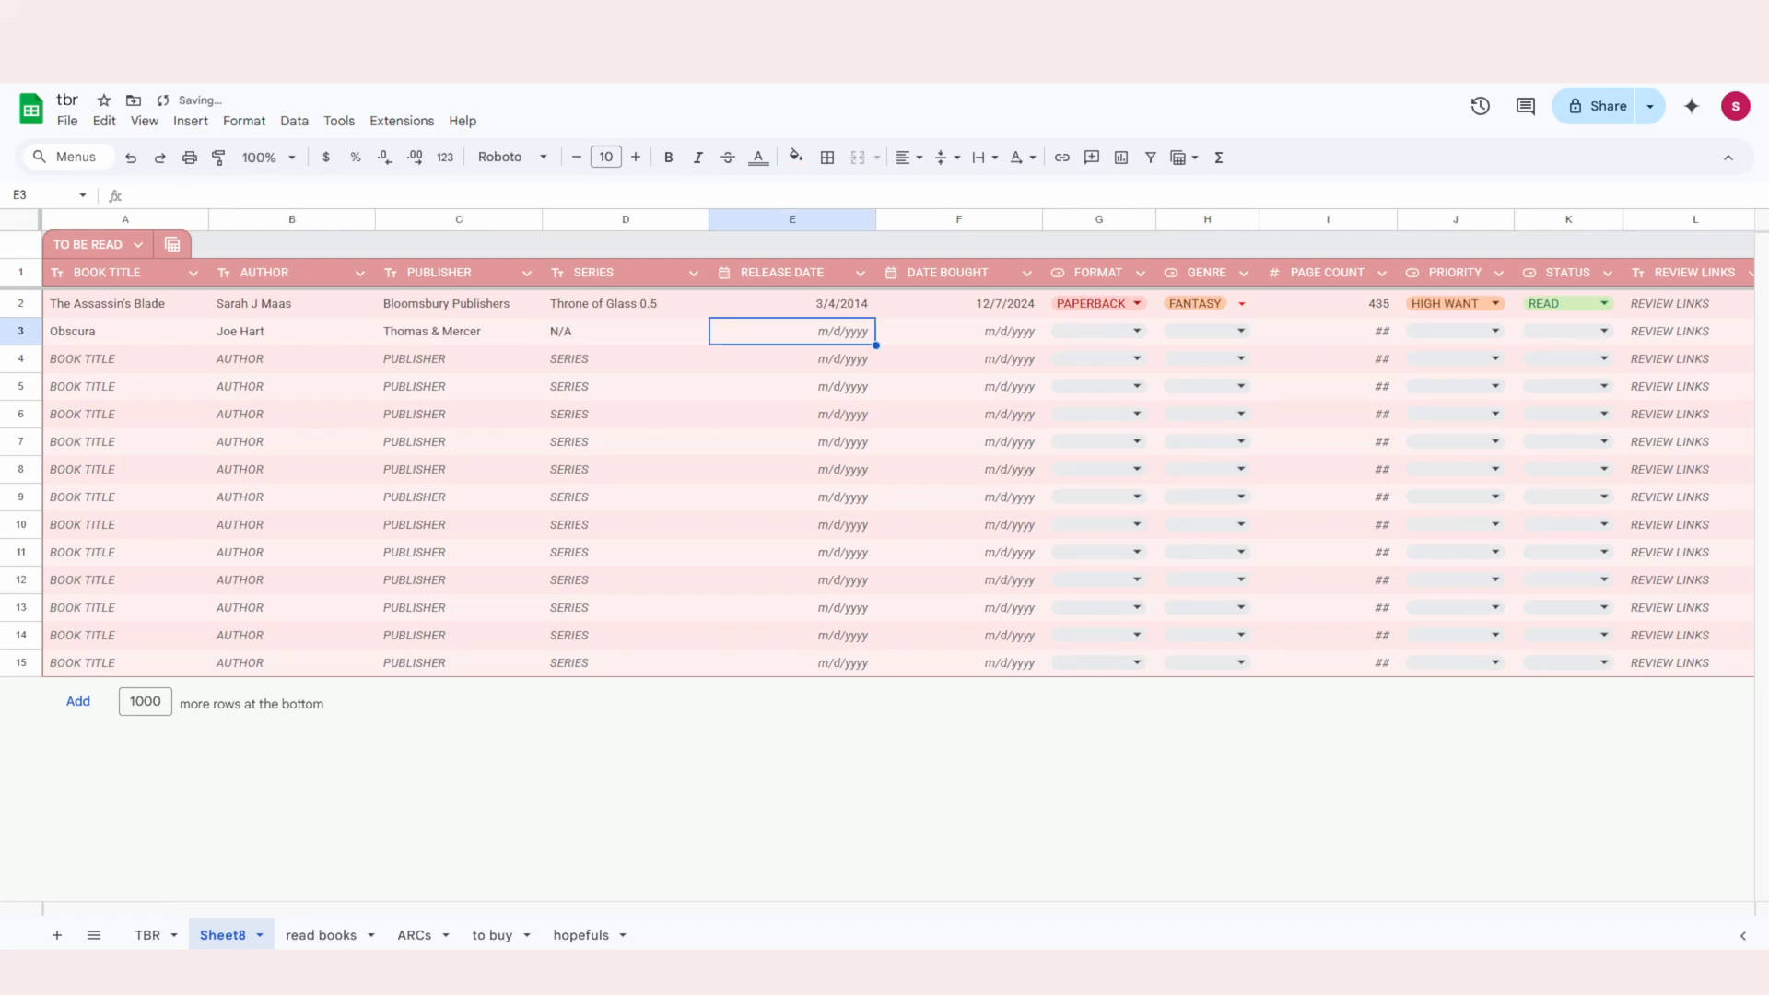
Set Obscura's release date to 5/8/2018 and its date bought to 4/10/2025.
{"action": "type", "text": "5/"}
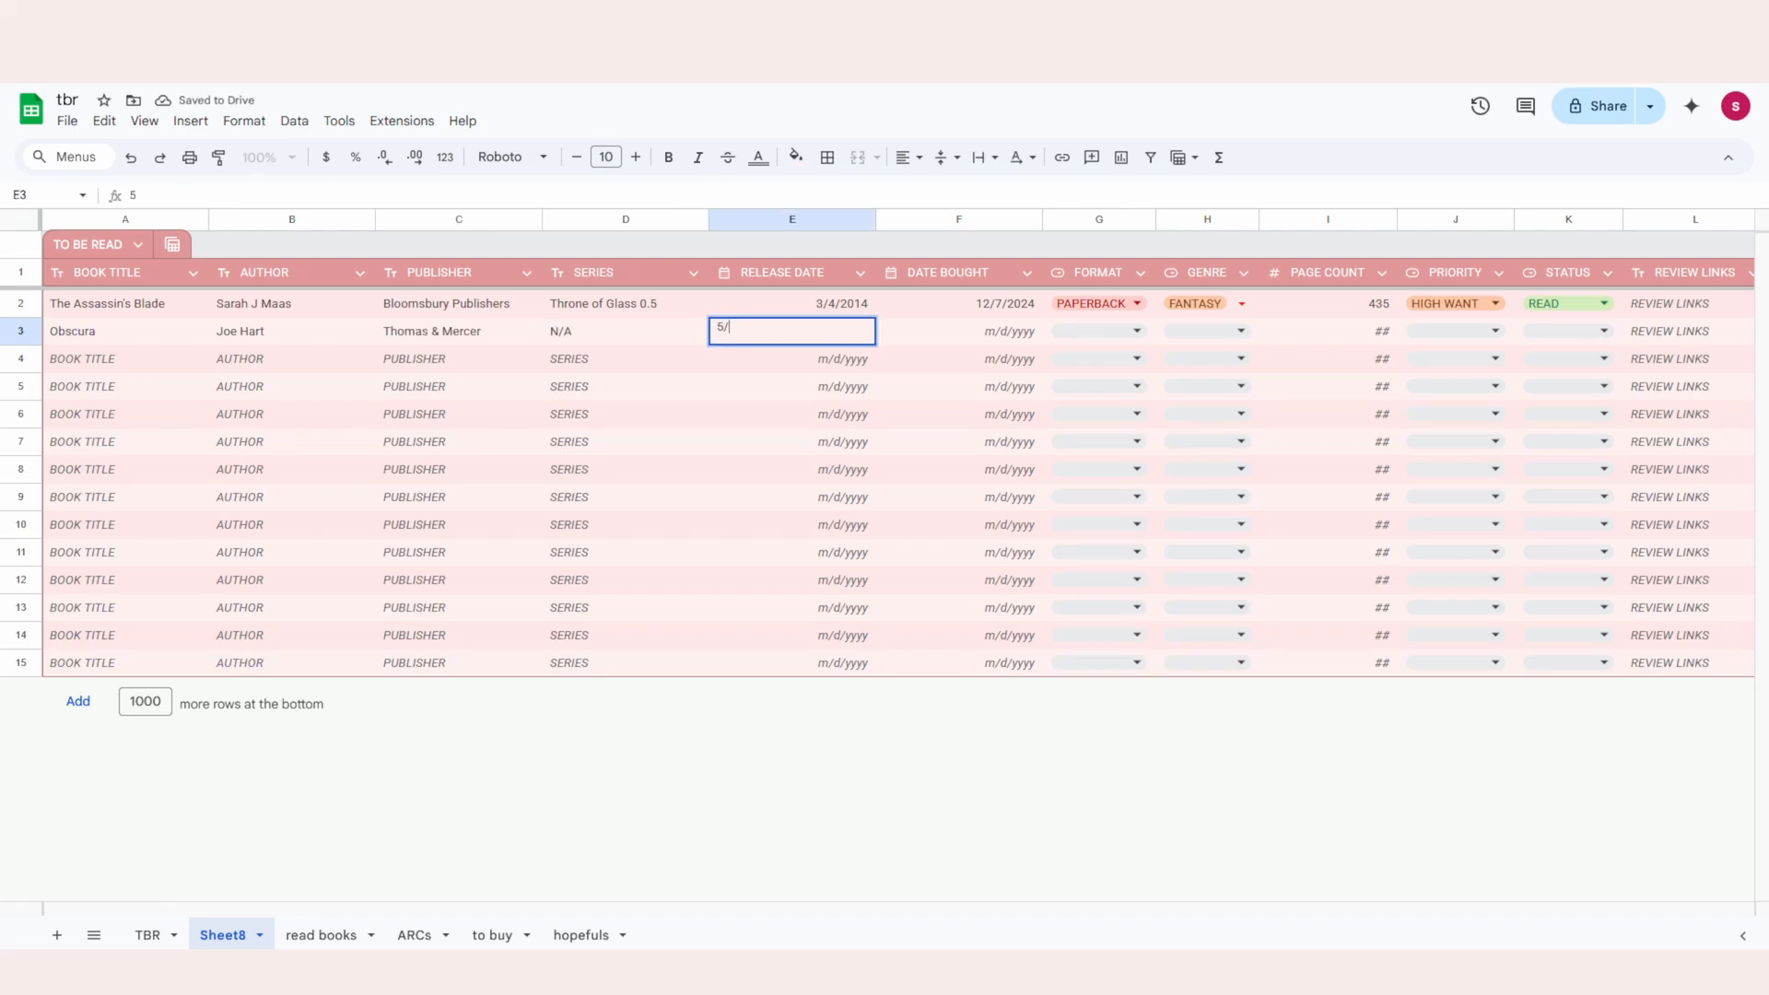
{"action": "type", "text": "8/2018"}
{"action": "key", "text": "Tab"}
{"action": "type", "text": "4/"}
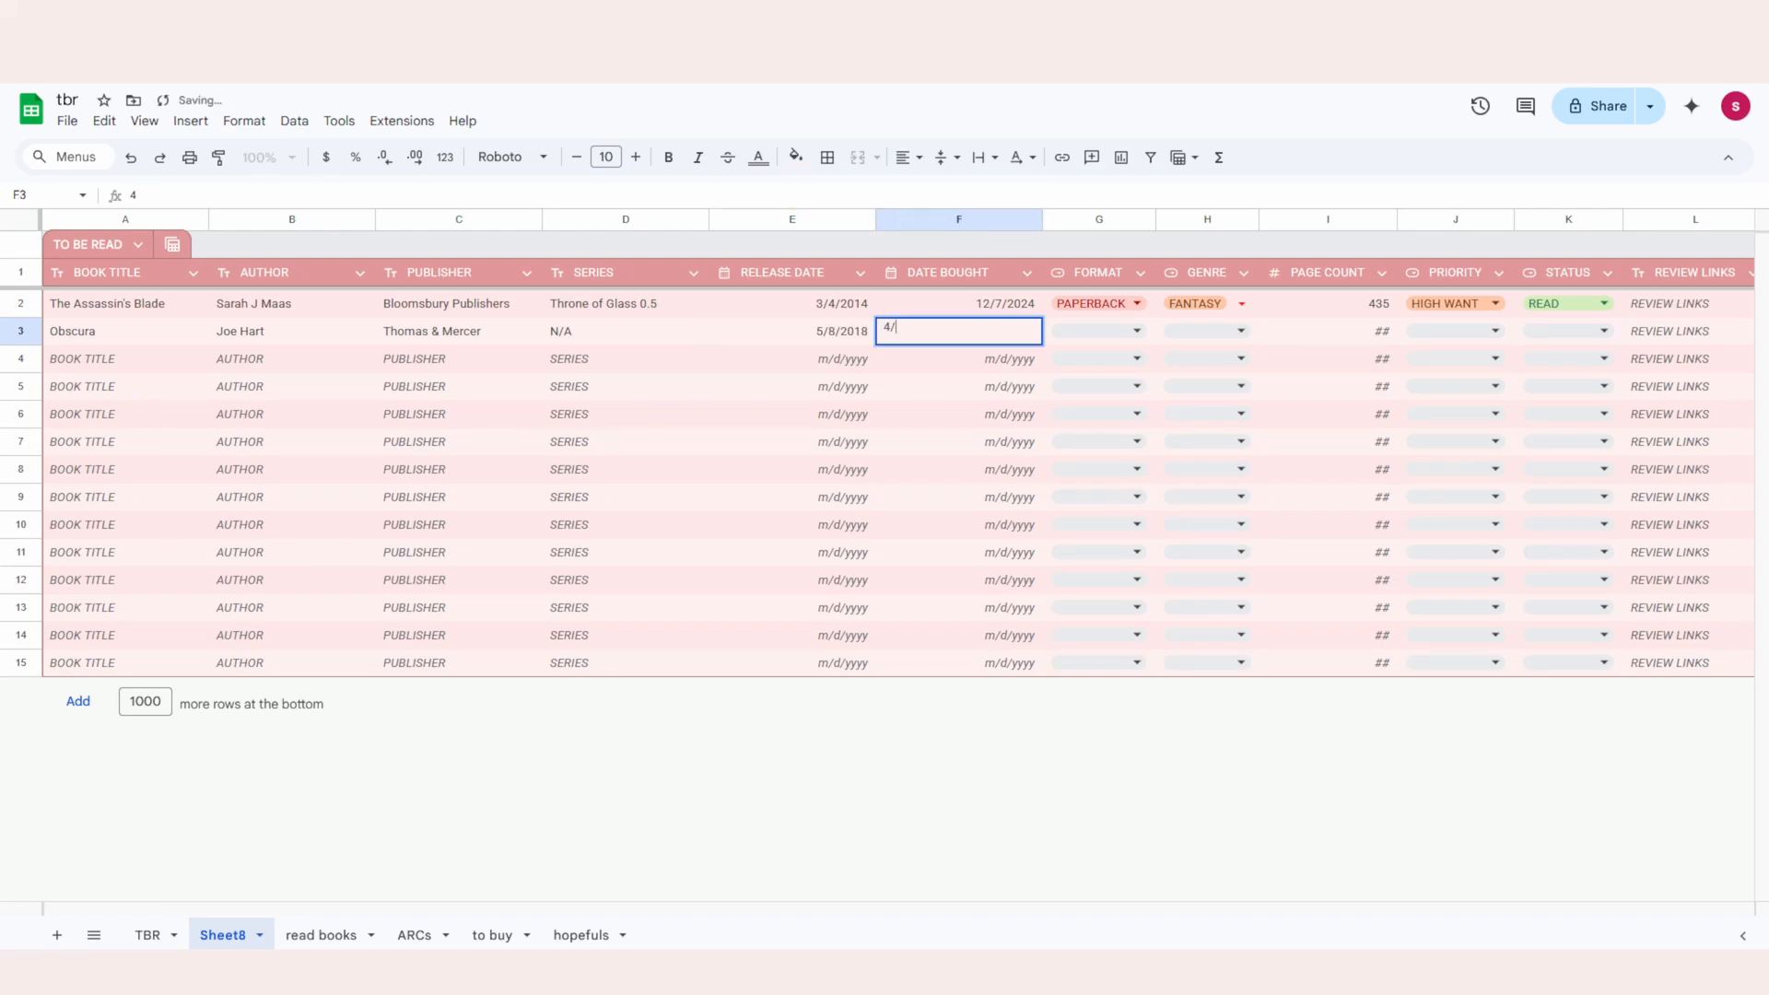
{"action": "type", "text": "10/2025"}
{"action": "key", "text": "Tab"}
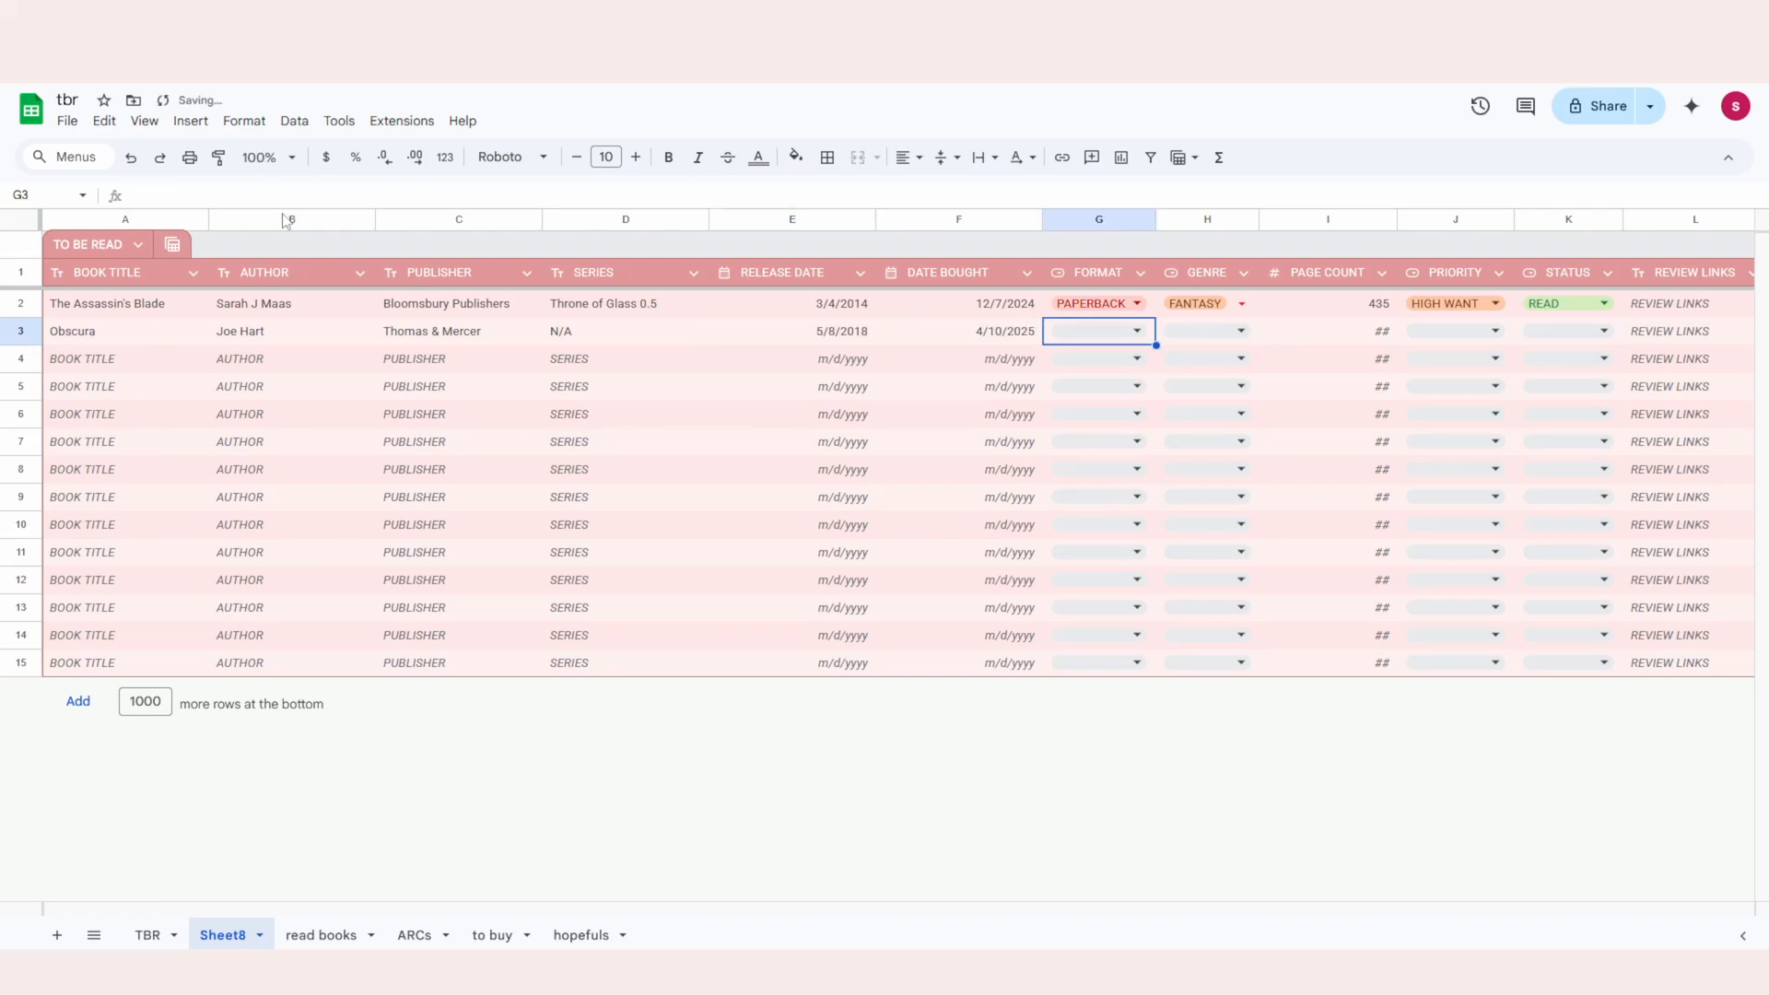
Set the format to HARDCOVER and the genre to MYSTERY for Obscura.
{"action": "left_click", "coordinate": [1069, 331]}
{"action": "left_click", "coordinate": [1091, 422]}
{"action": "left_click", "coordinate": [1214, 332]}
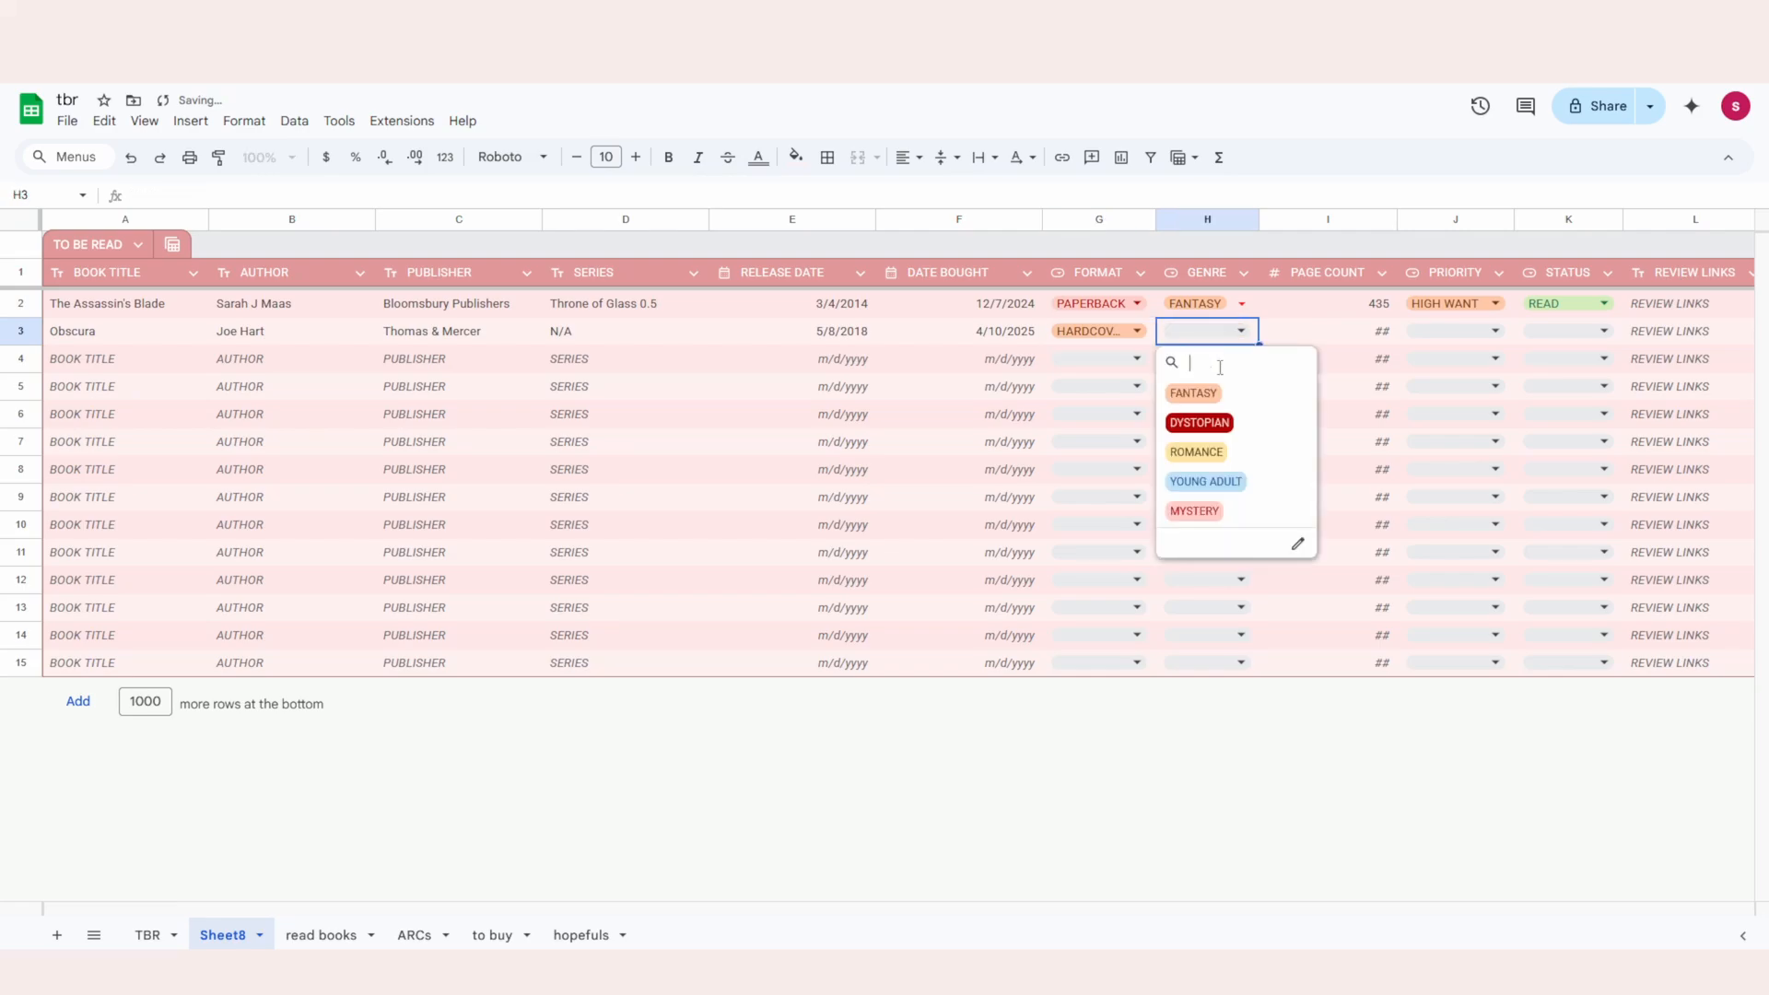
{"action": "left_click", "coordinate": [1193, 511]}
Enter 352 as the page count for Obscura.
{"action": "left_click", "coordinate": [1350, 347]}
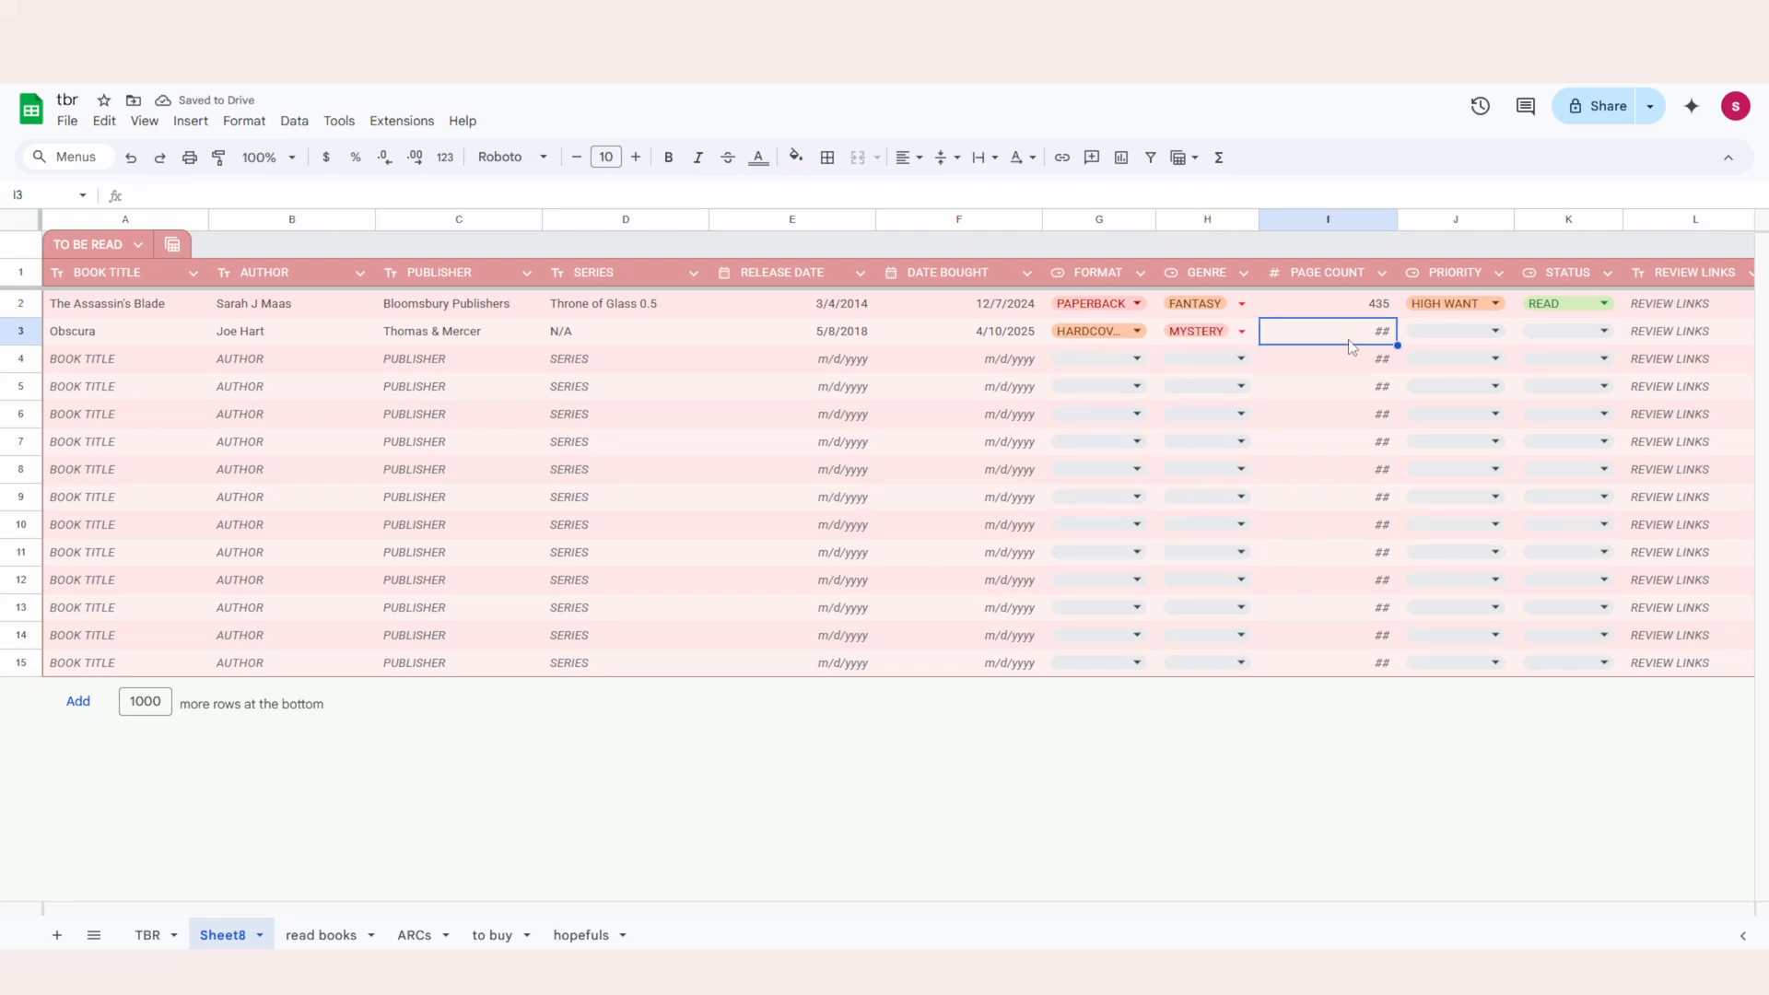
{"action": "type", "text": "352"}
{"action": "key", "text": "Tab"}
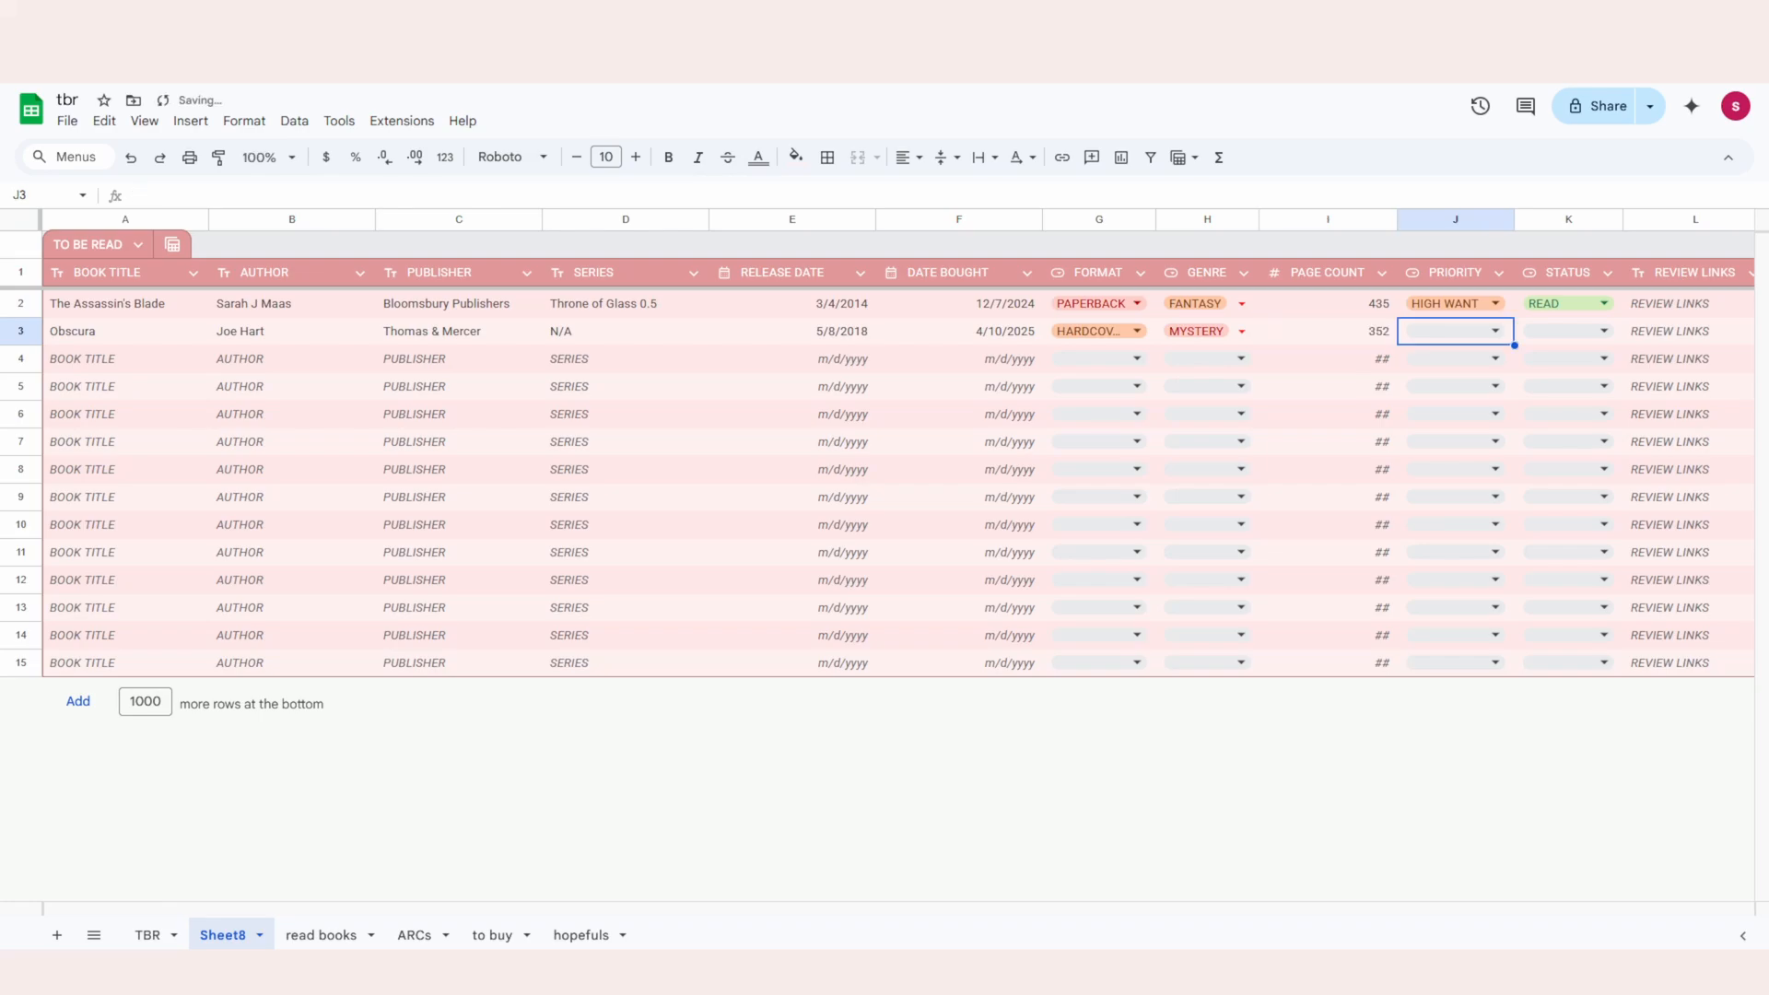
Choose a priority for Obscura and open its status options.
{"action": "left_click", "coordinate": [1464, 330]}
{"action": "left_click", "coordinate": [1446, 371]}
{"action": "left_click", "coordinate": [1543, 328]}
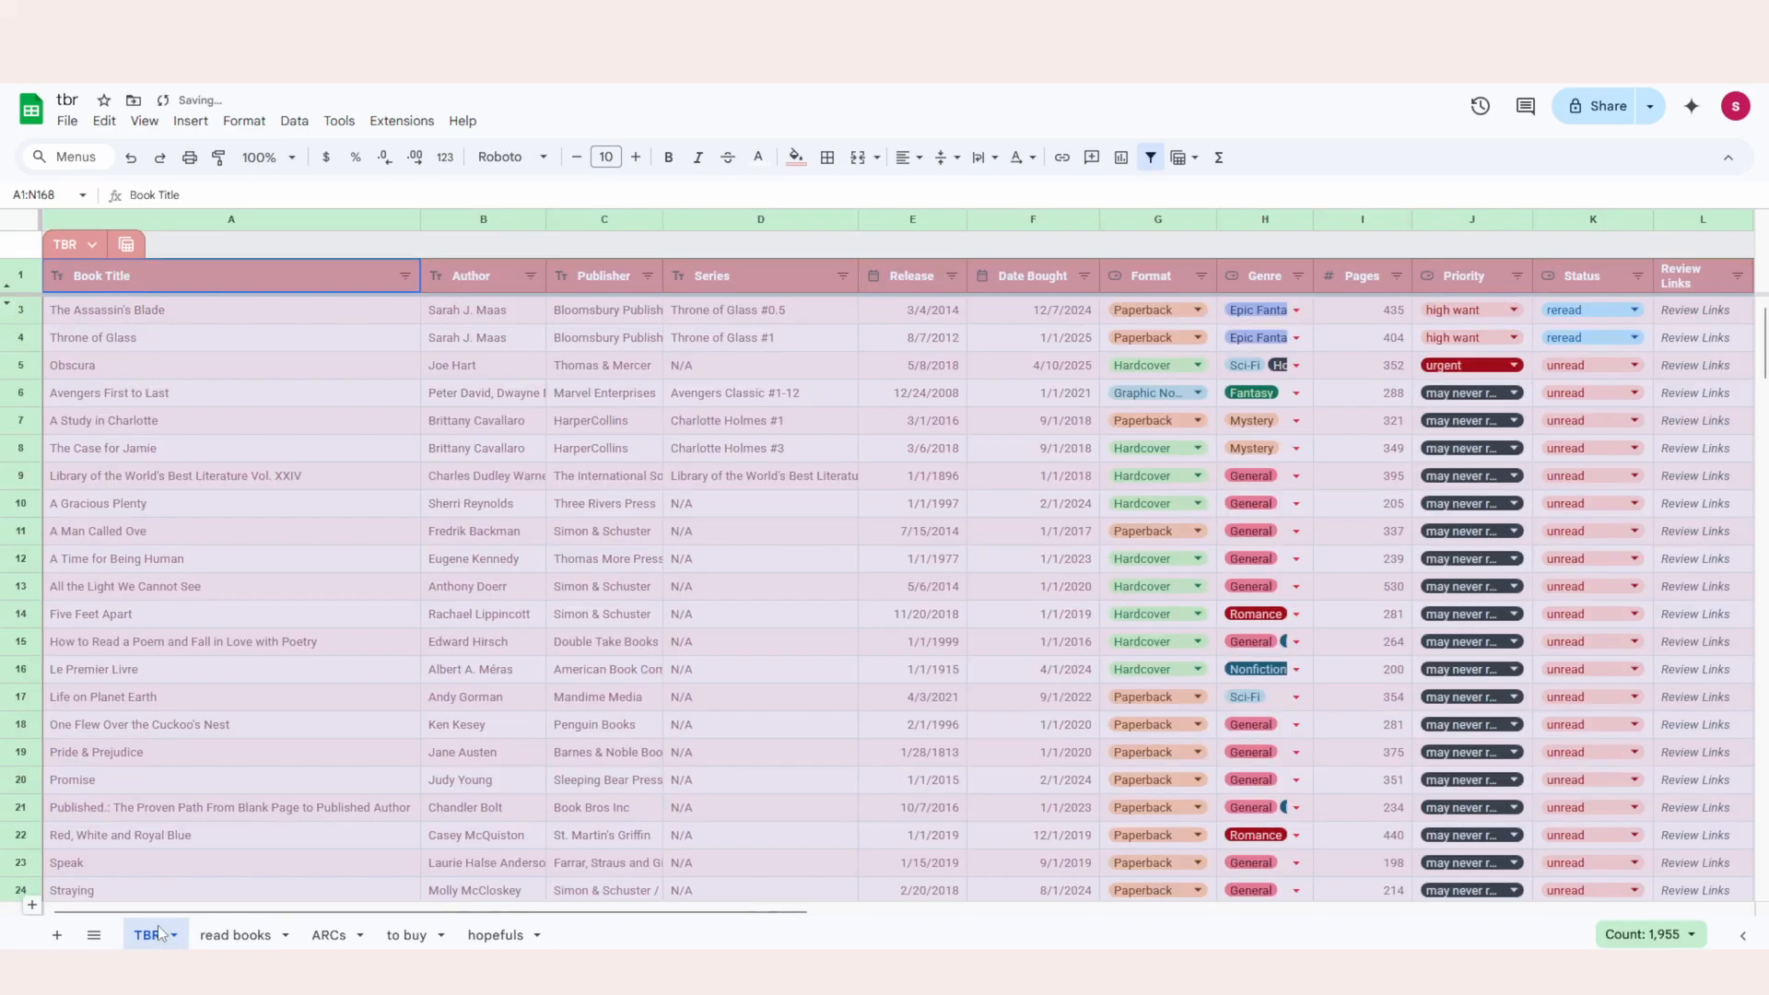
Look through the book entries in the TBR sheet's table.
{"action": "left_click", "coordinate": [406, 702]}
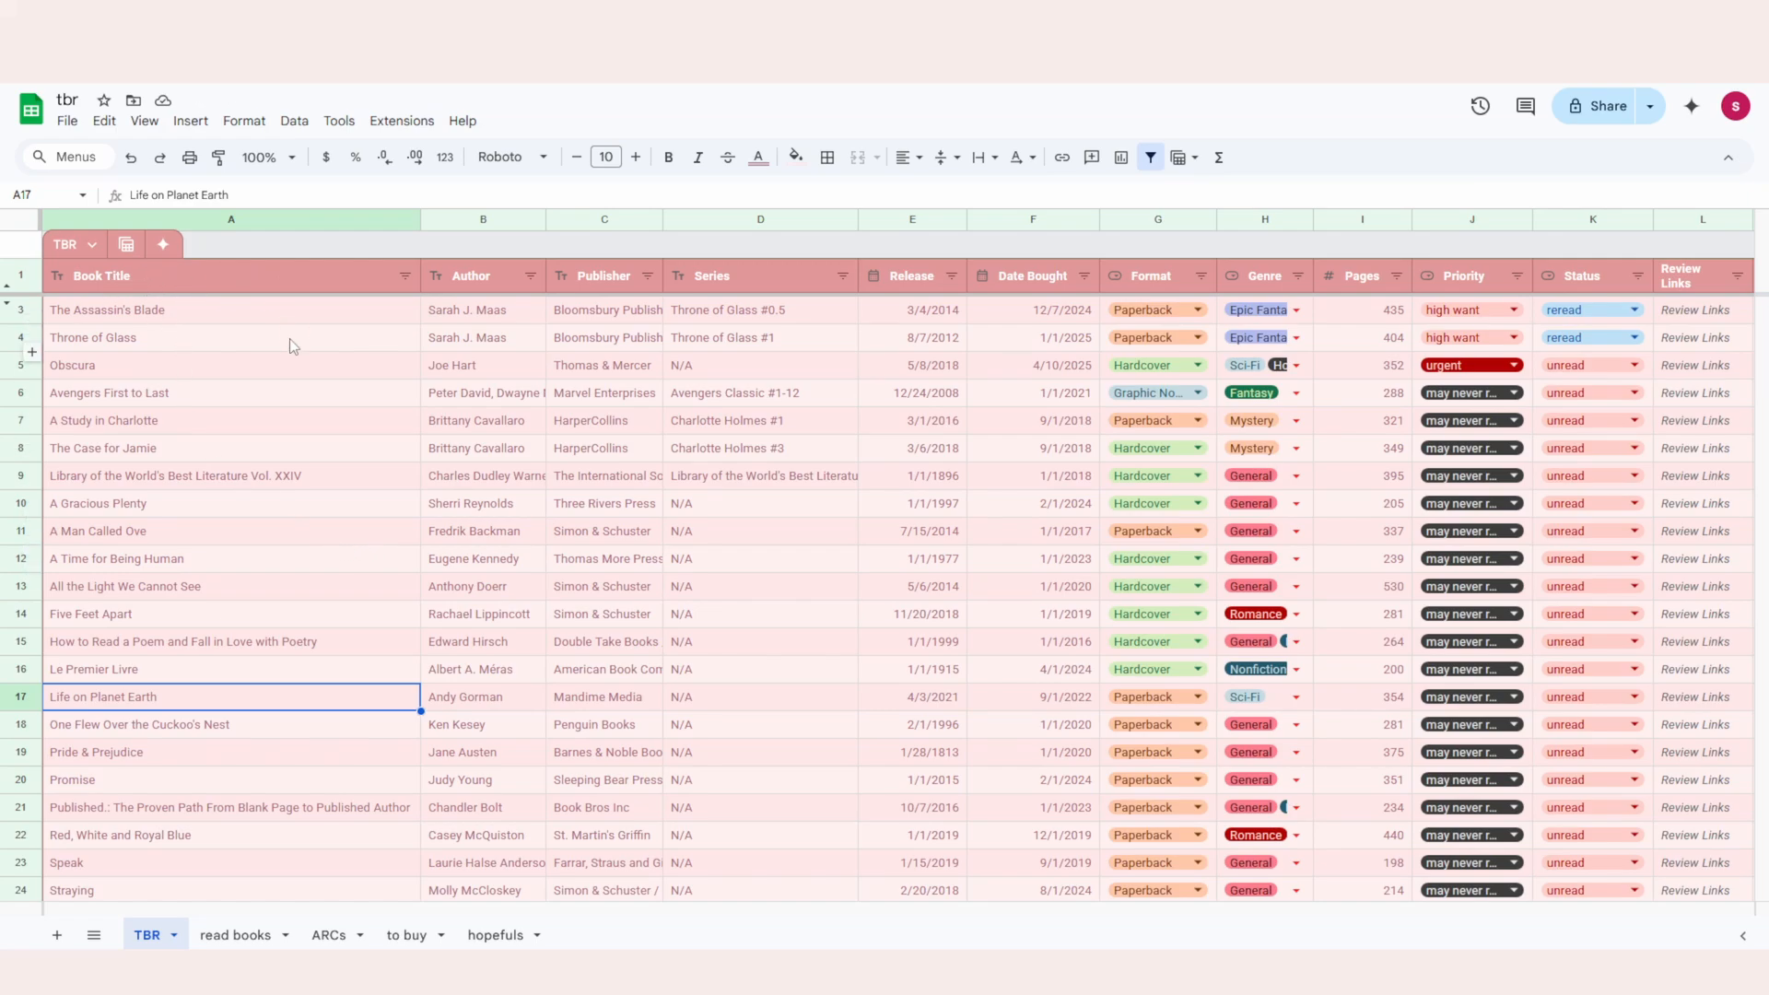
{"action": "scroll", "coordinate": [298, 412], "scroll_direction": "down", "scroll_amount": 4}
{"action": "scroll", "coordinate": [308, 450], "scroll_direction": "up", "scroll_amount": 2}
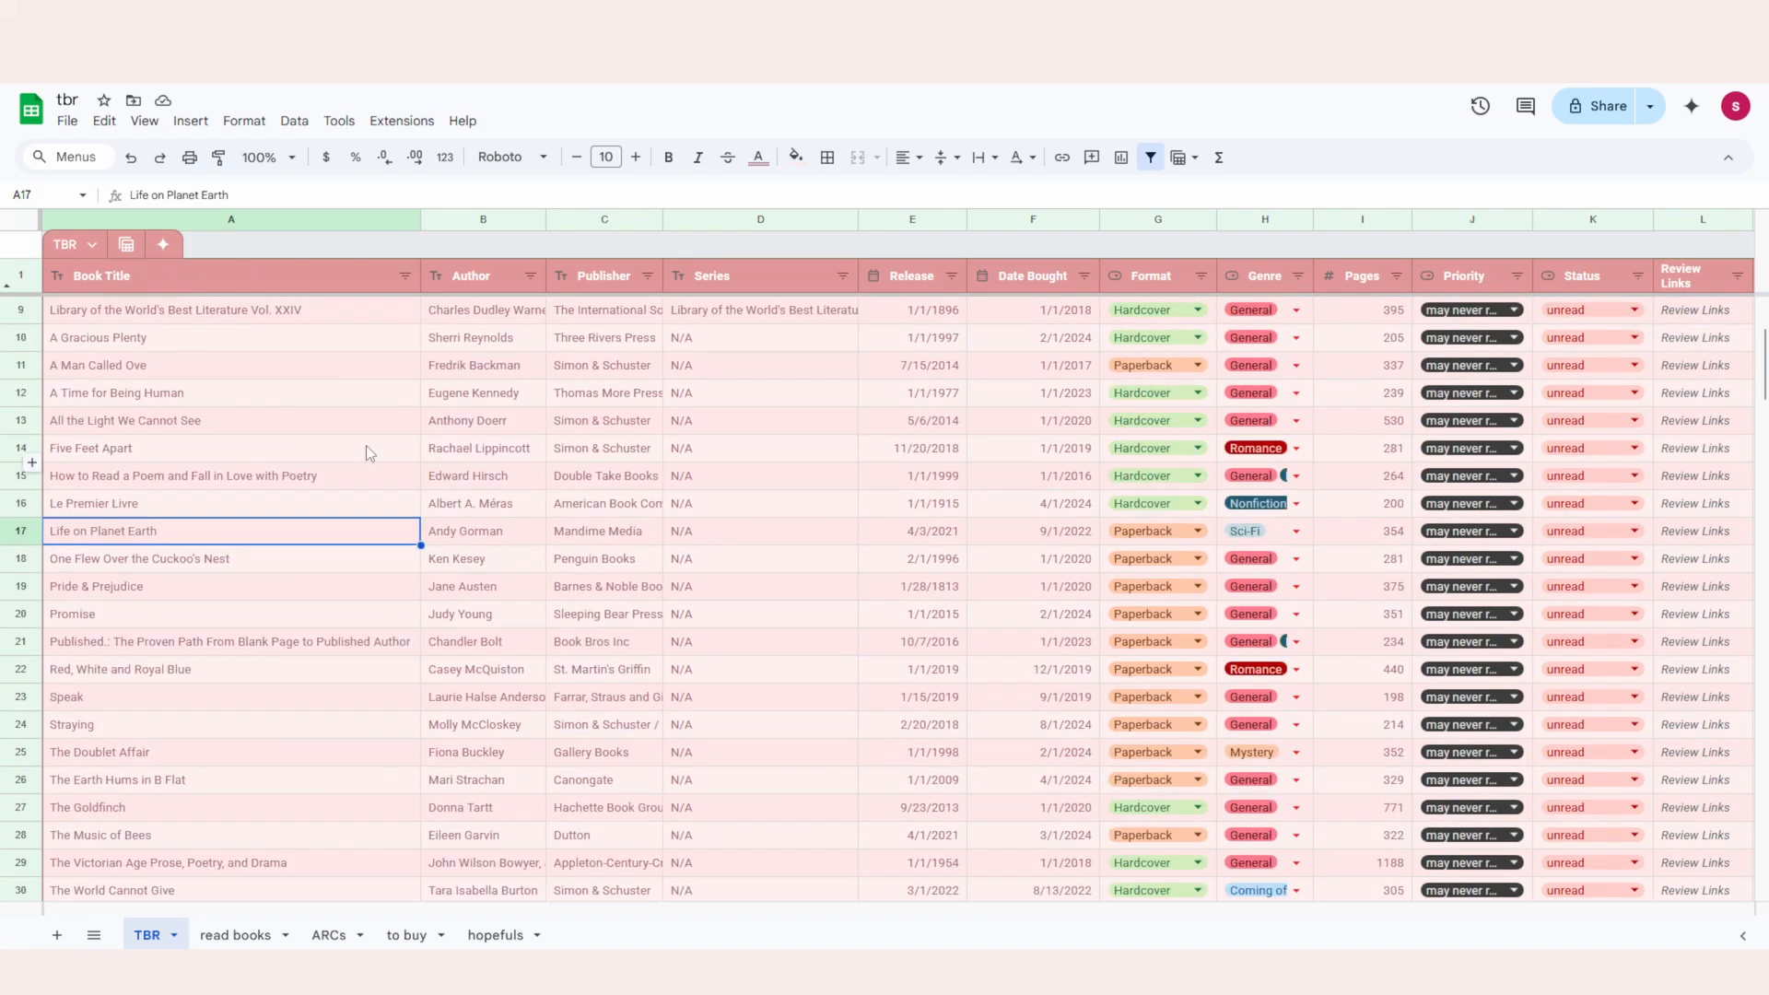
{"action": "scroll", "coordinate": [442, 458], "scroll_direction": "up", "scroll_amount": 2}
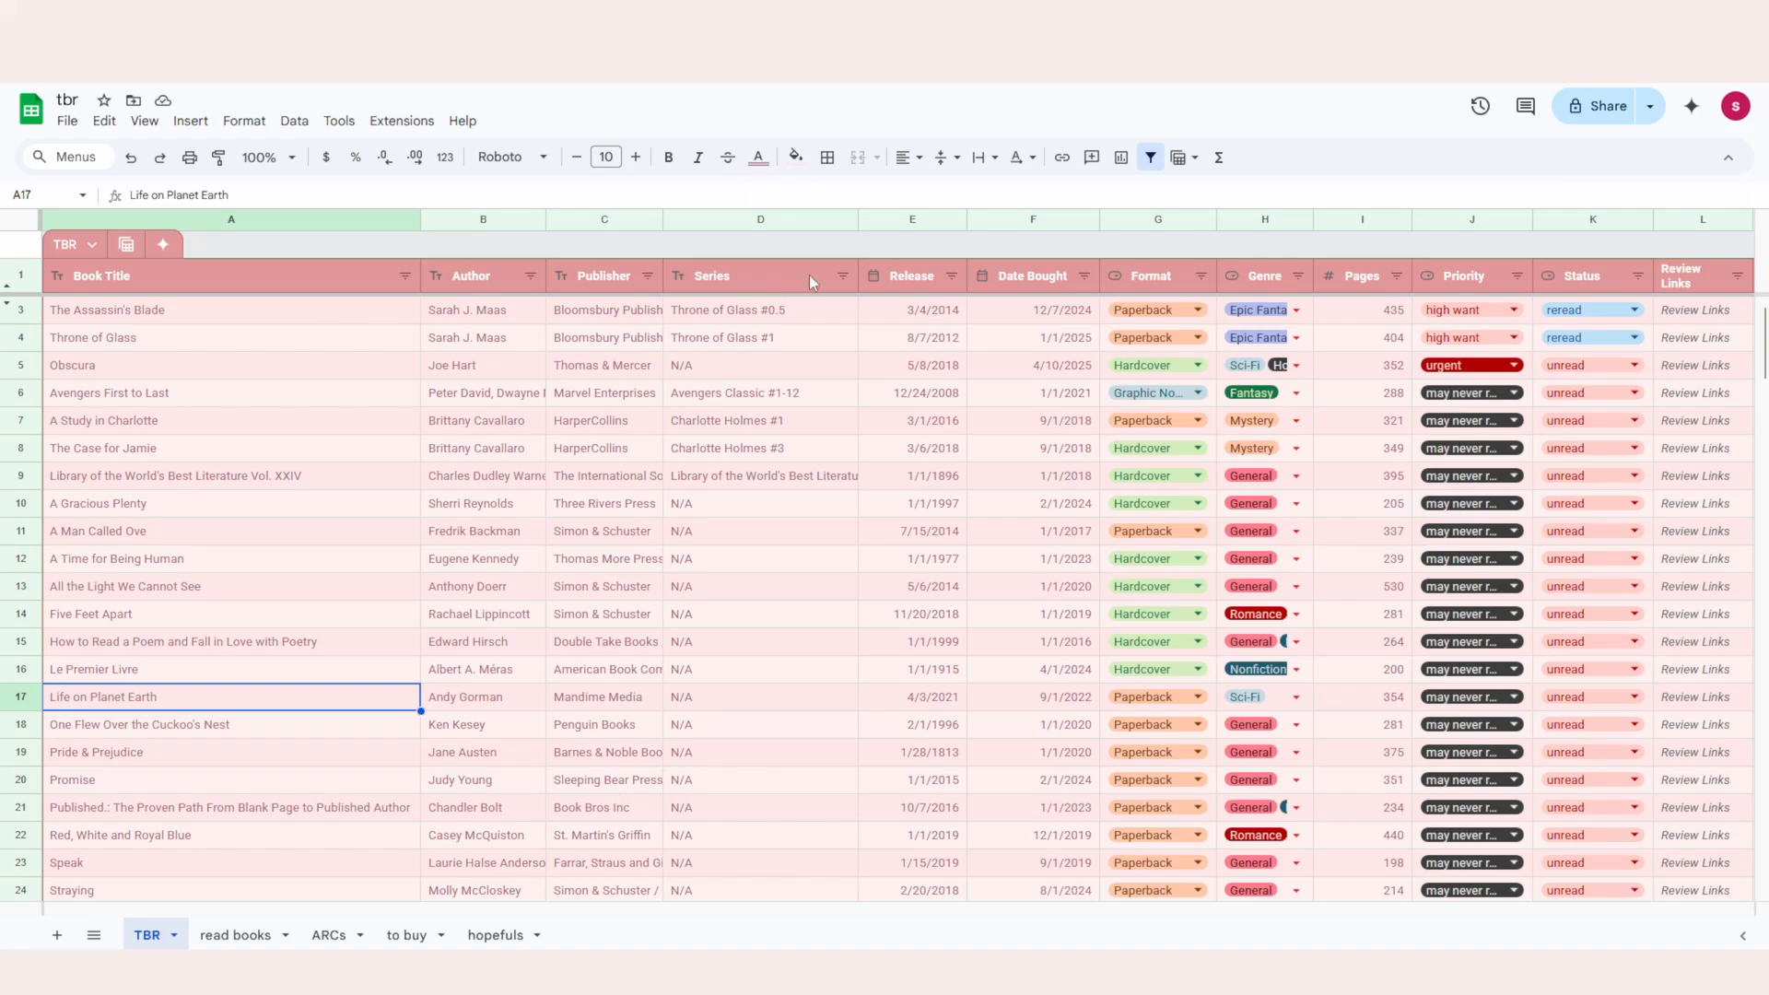
Examine the filter values available for the Author and Publisher columns, keeping all values selected.
{"action": "left_click", "coordinate": [278, 276]}
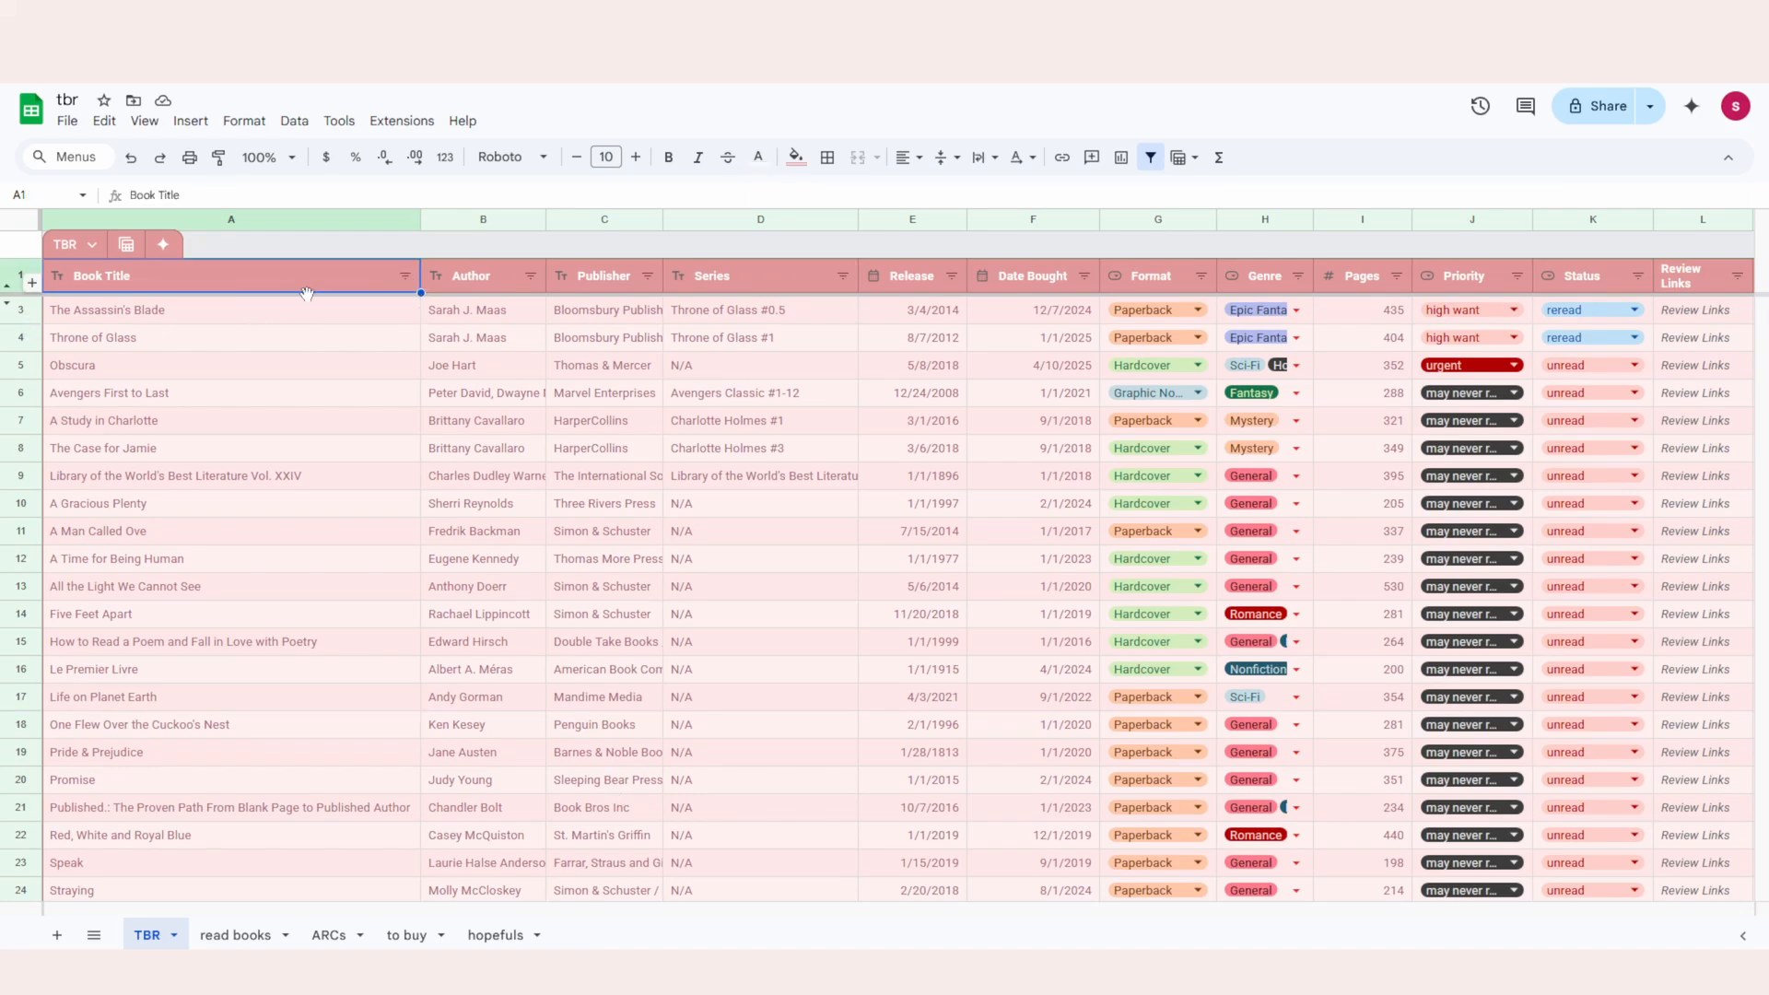
{"action": "left_click", "coordinate": [531, 276]}
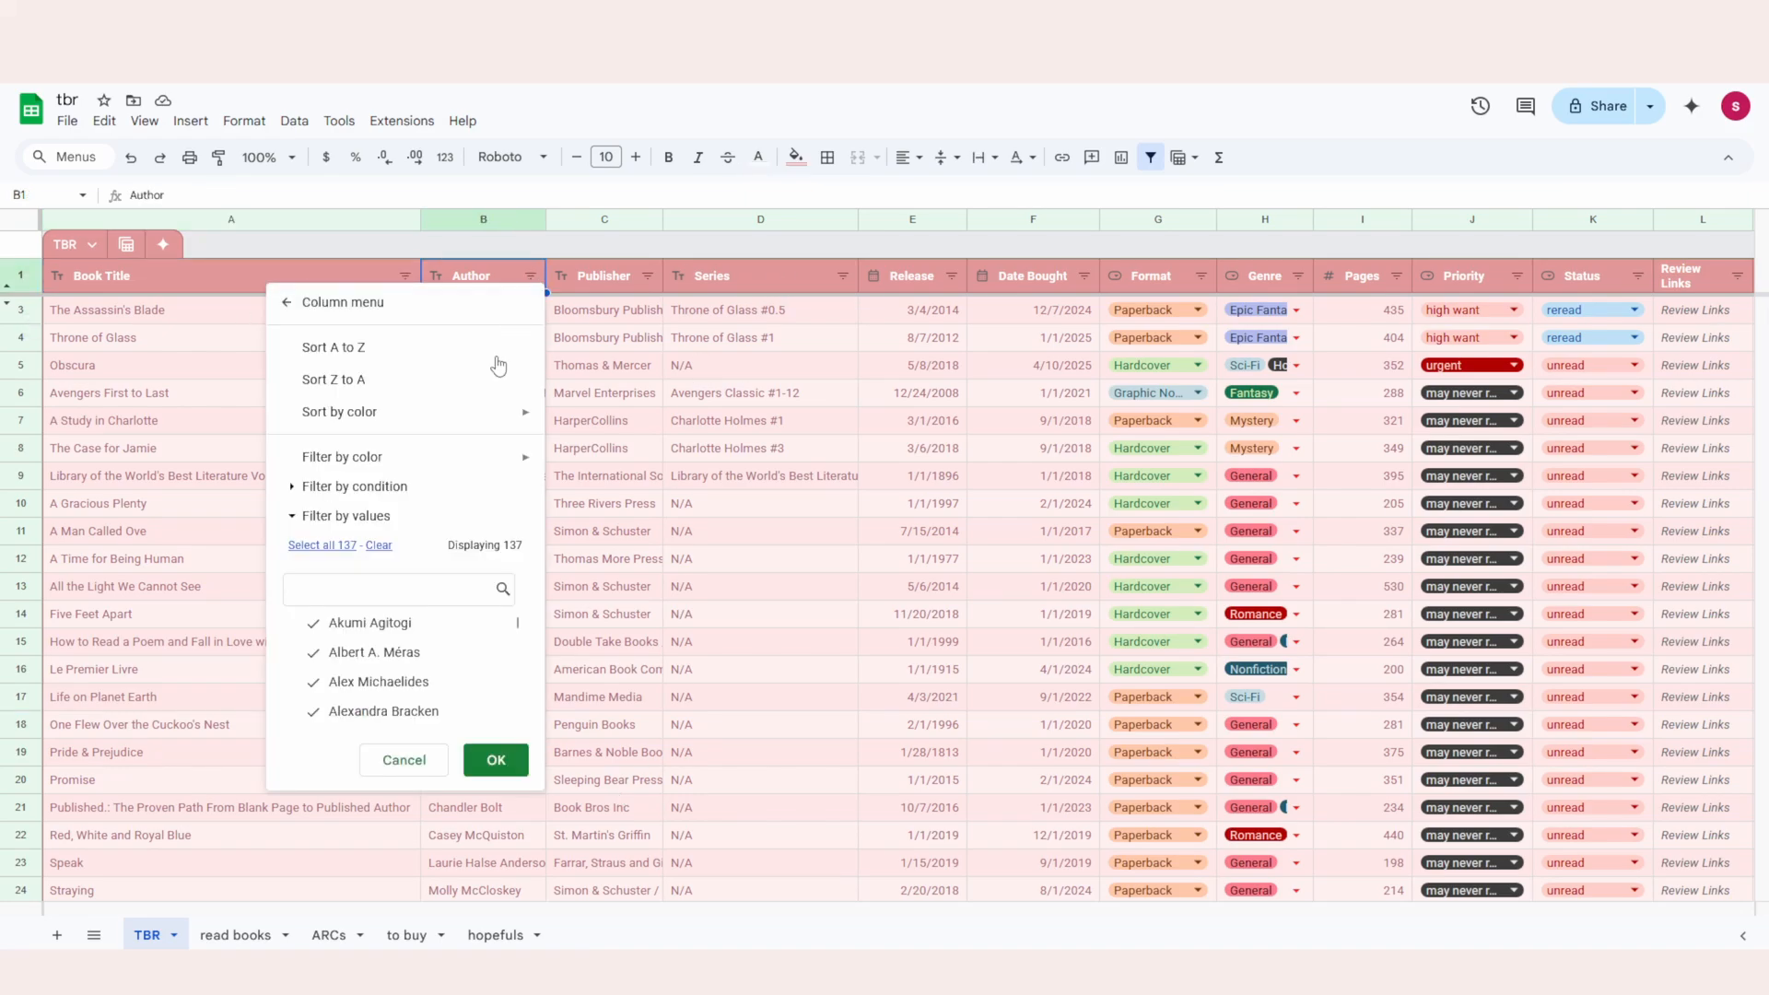
{"action": "scroll", "coordinate": [385, 652], "scroll_direction": "down", "scroll_amount": 3}
{"action": "scroll", "coordinate": [385, 652], "scroll_direction": "down", "scroll_amount": 10}
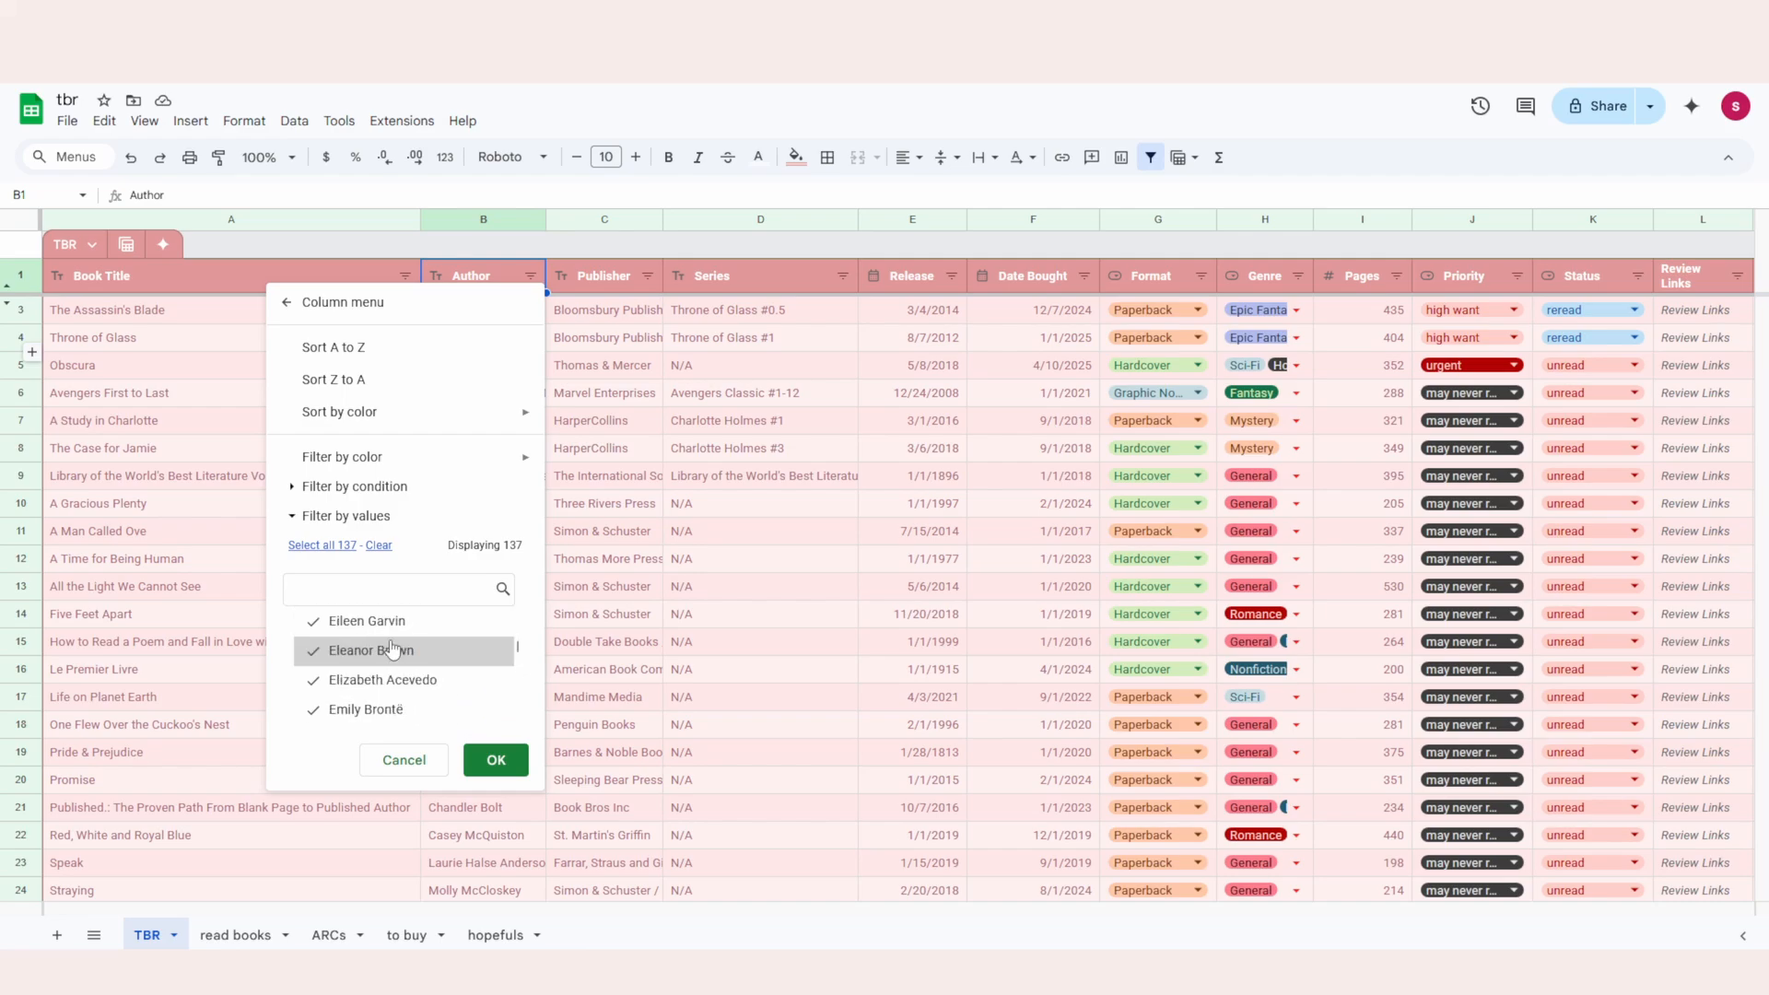
{"action": "left_click", "coordinate": [500, 761]}
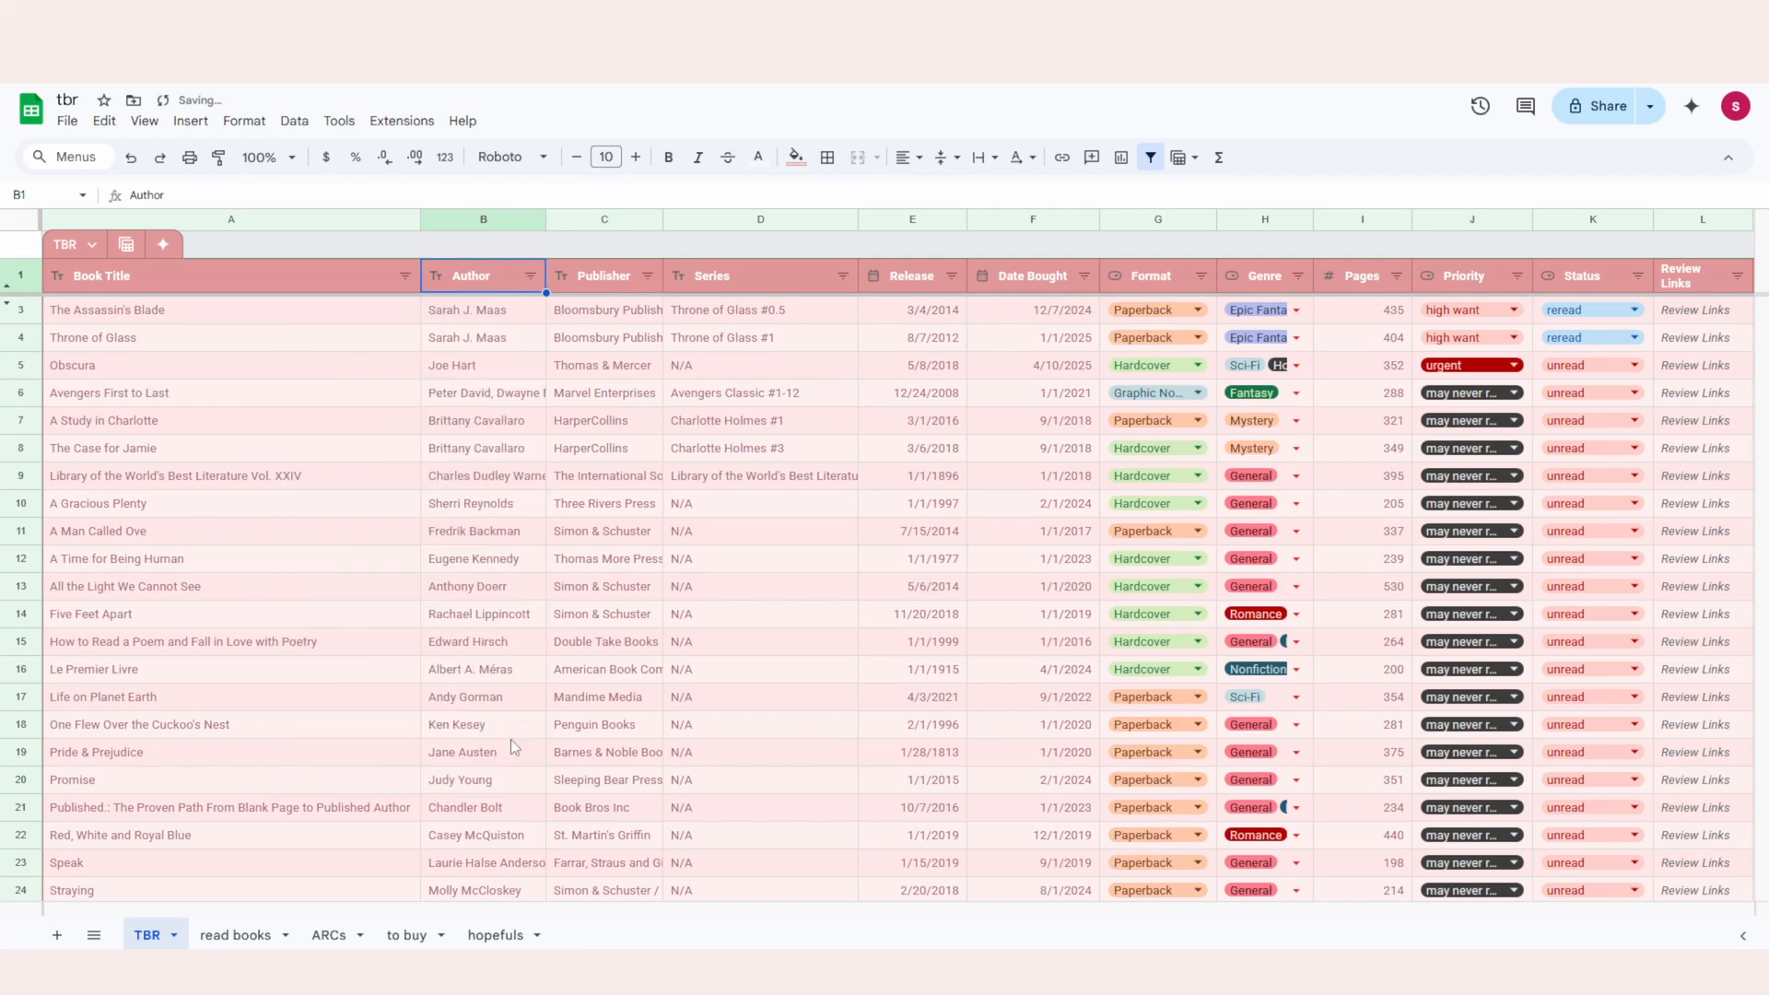
{"action": "left_click", "coordinate": [647, 276]}
{"action": "scroll", "coordinate": [511, 668], "scroll_direction": "down", "scroll_amount": 5}
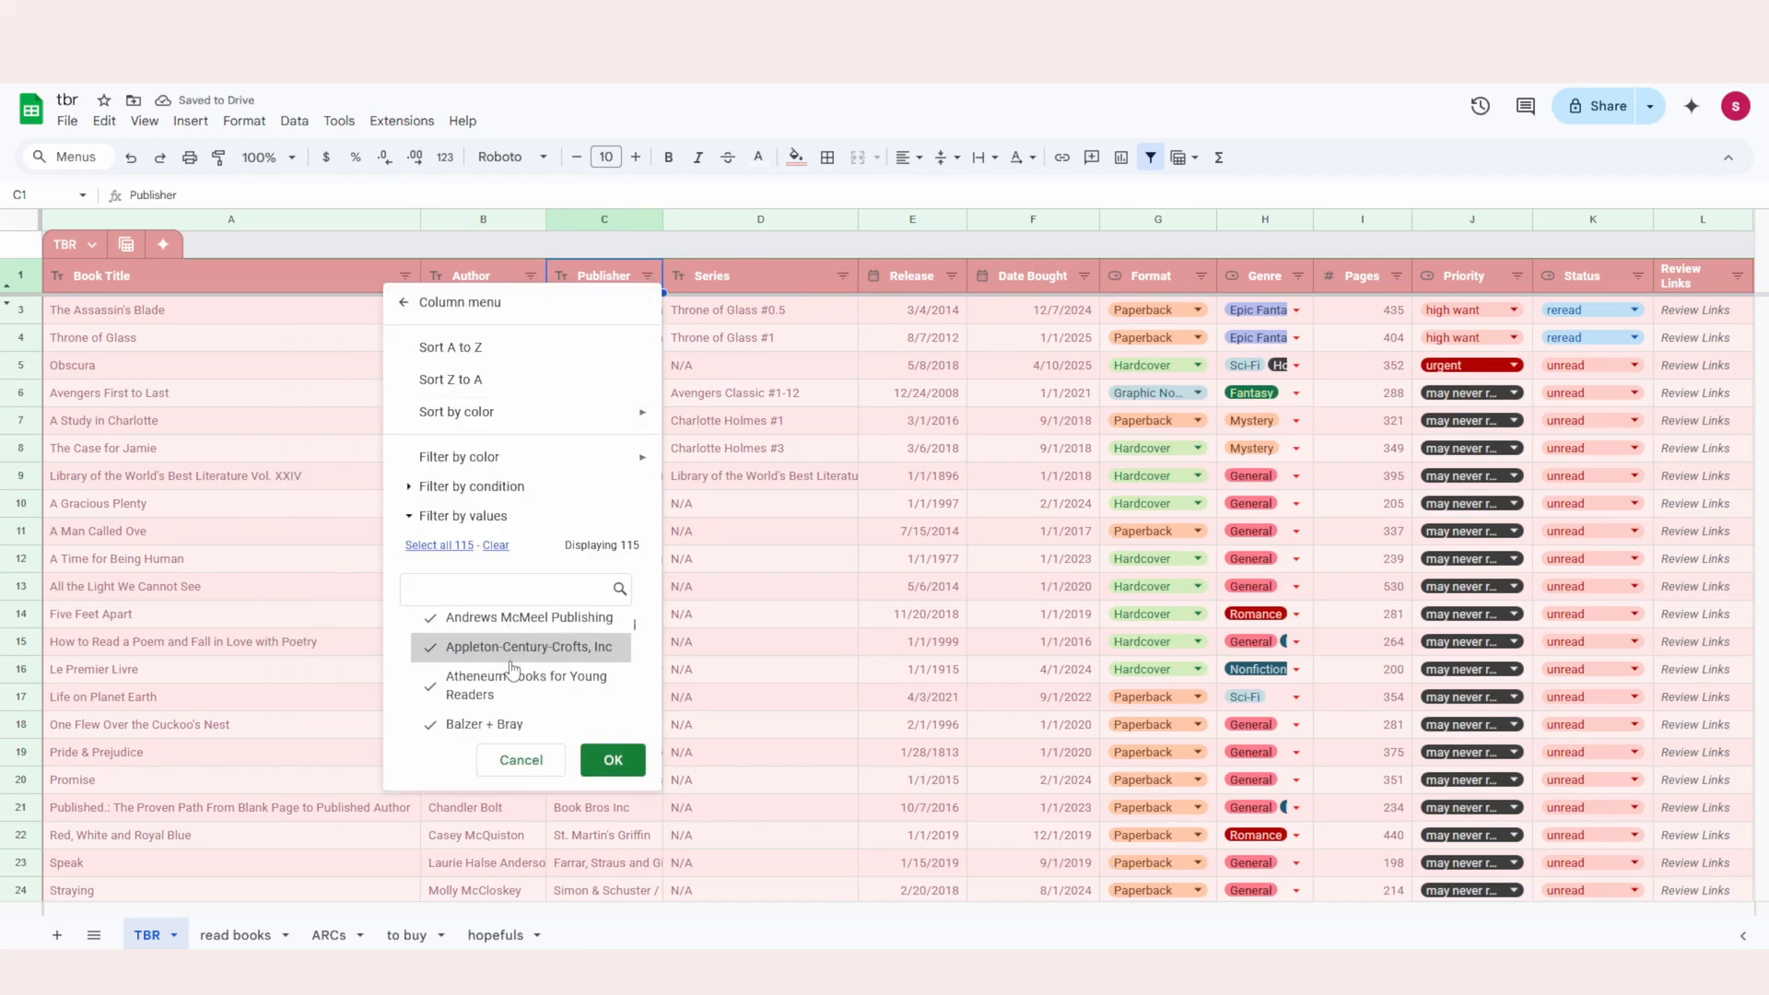
{"action": "left_click", "coordinate": [612, 761]}
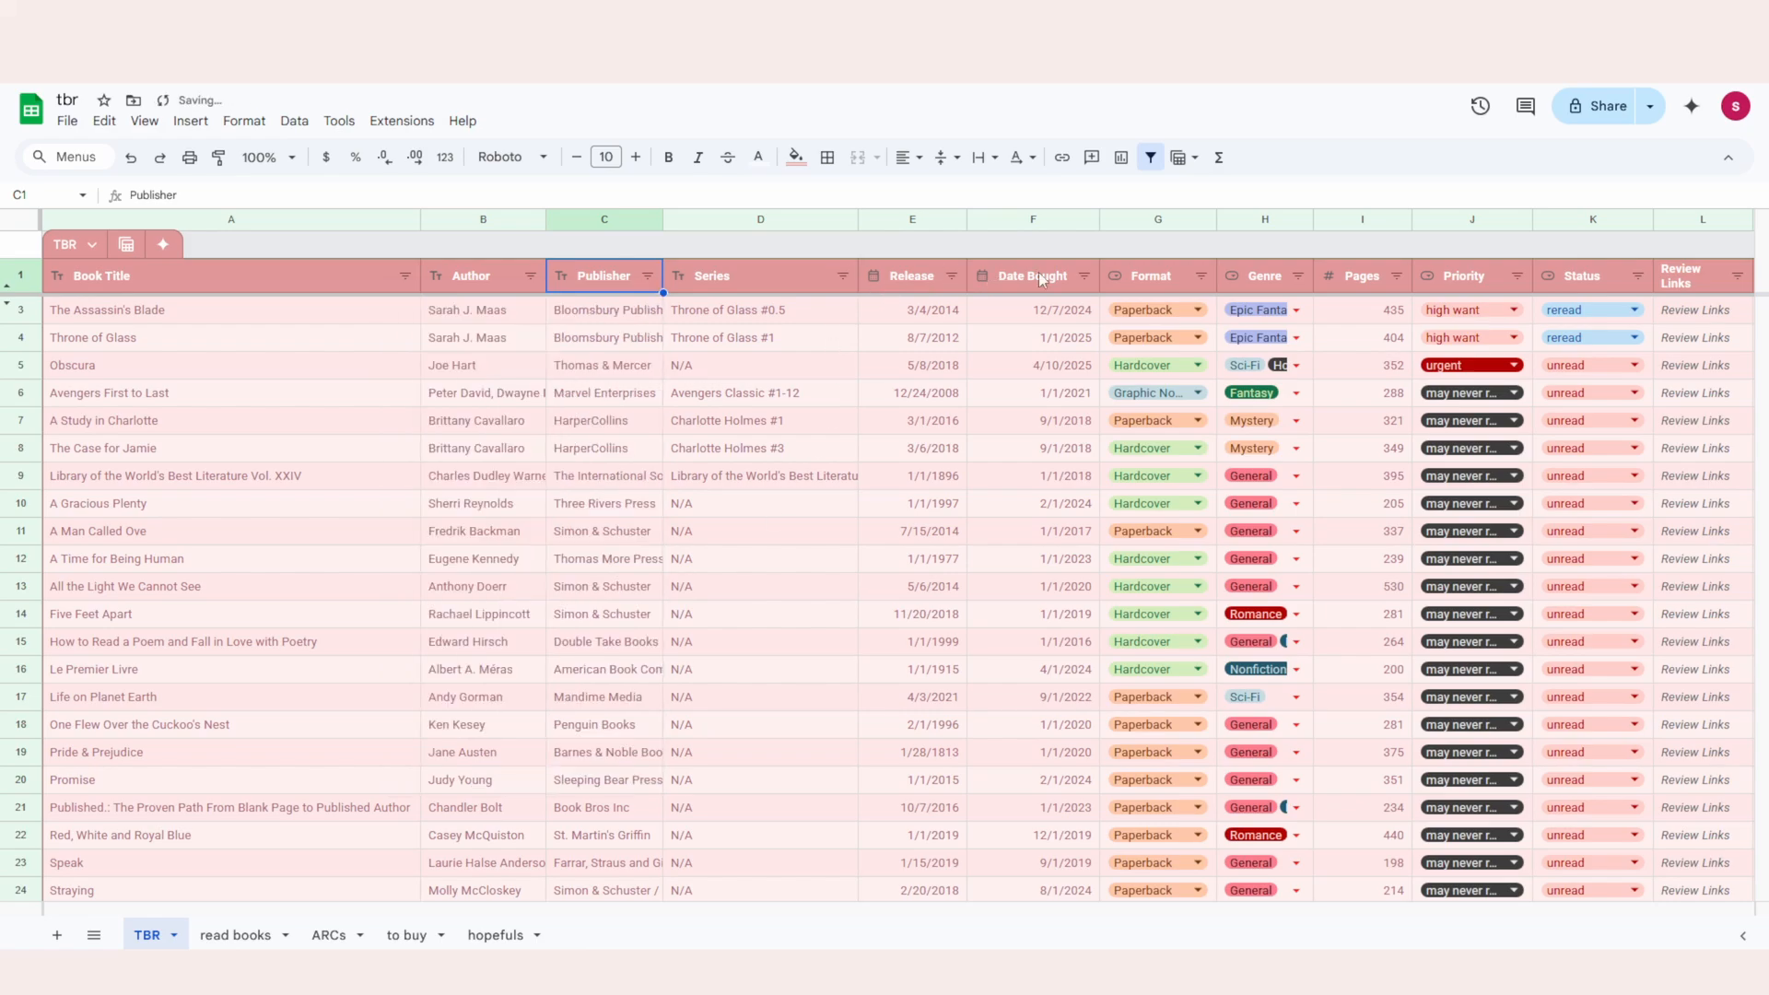
Examine the filter values for the Format and Genre columns, keeping every value selected.
{"action": "left_click", "coordinate": [1202, 277]}
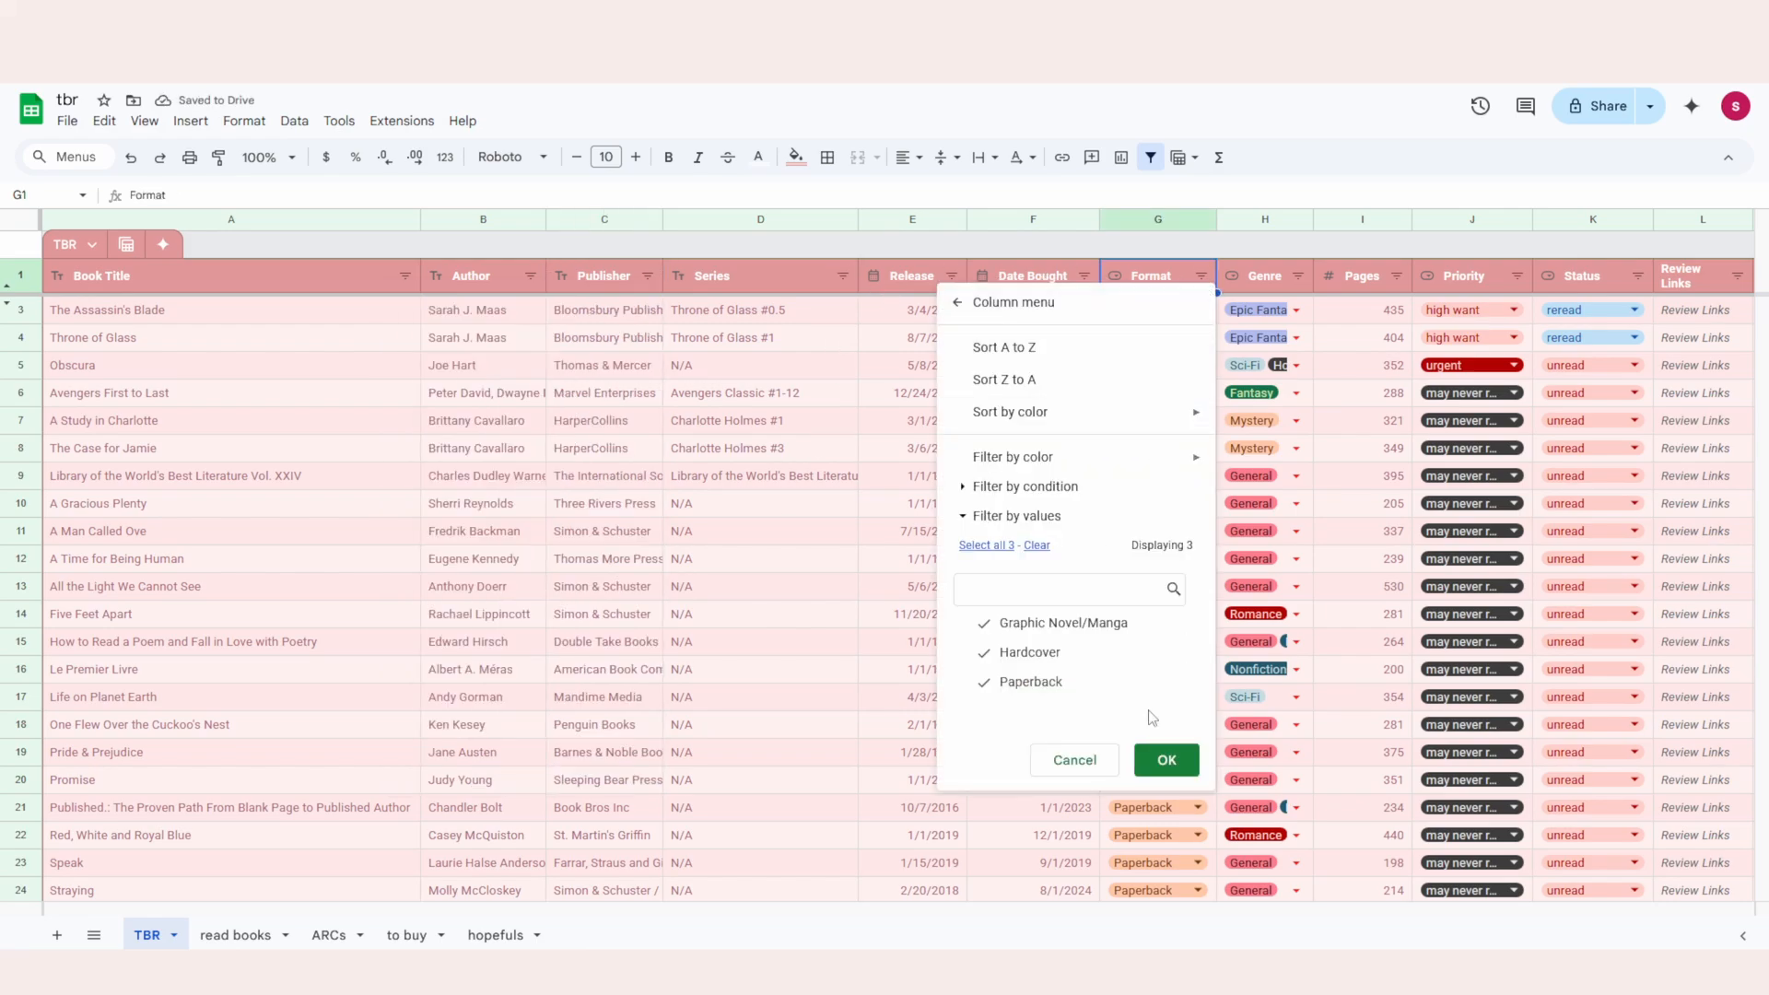
{"action": "left_click", "coordinate": [1175, 755]}
{"action": "left_click", "coordinate": [1298, 276]}
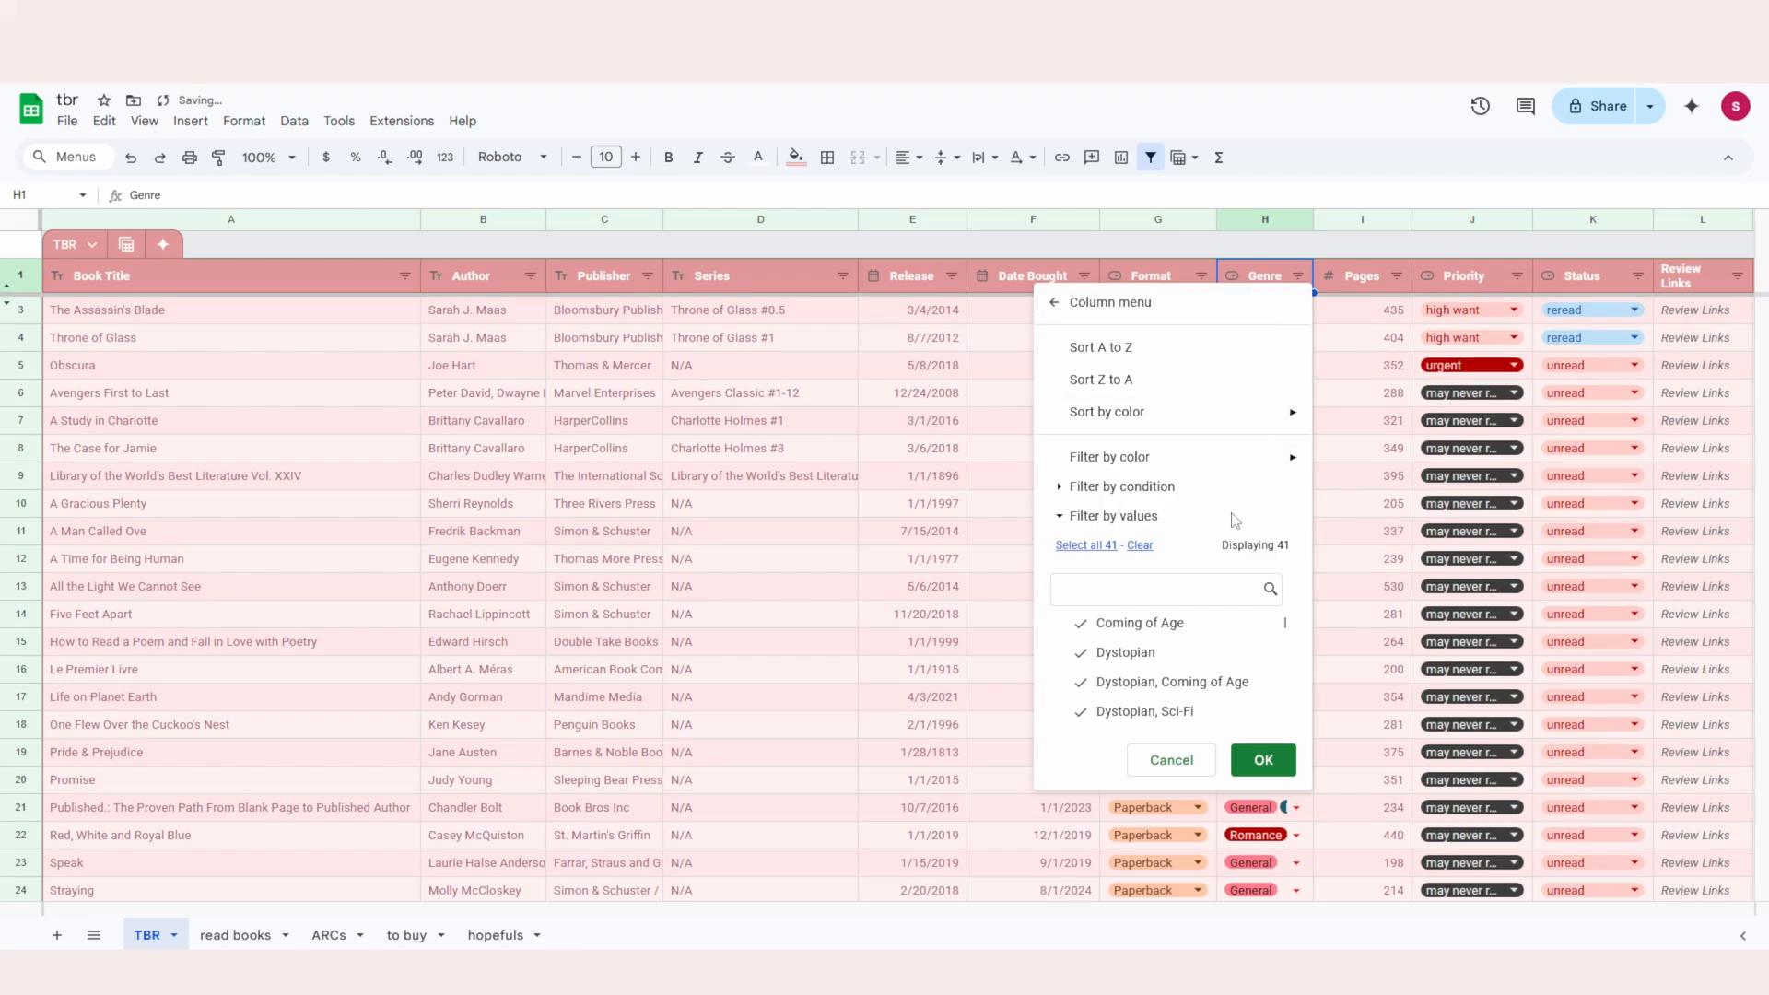
{"action": "scroll", "coordinate": [1207, 645], "scroll_direction": "down", "scroll_amount": 10}
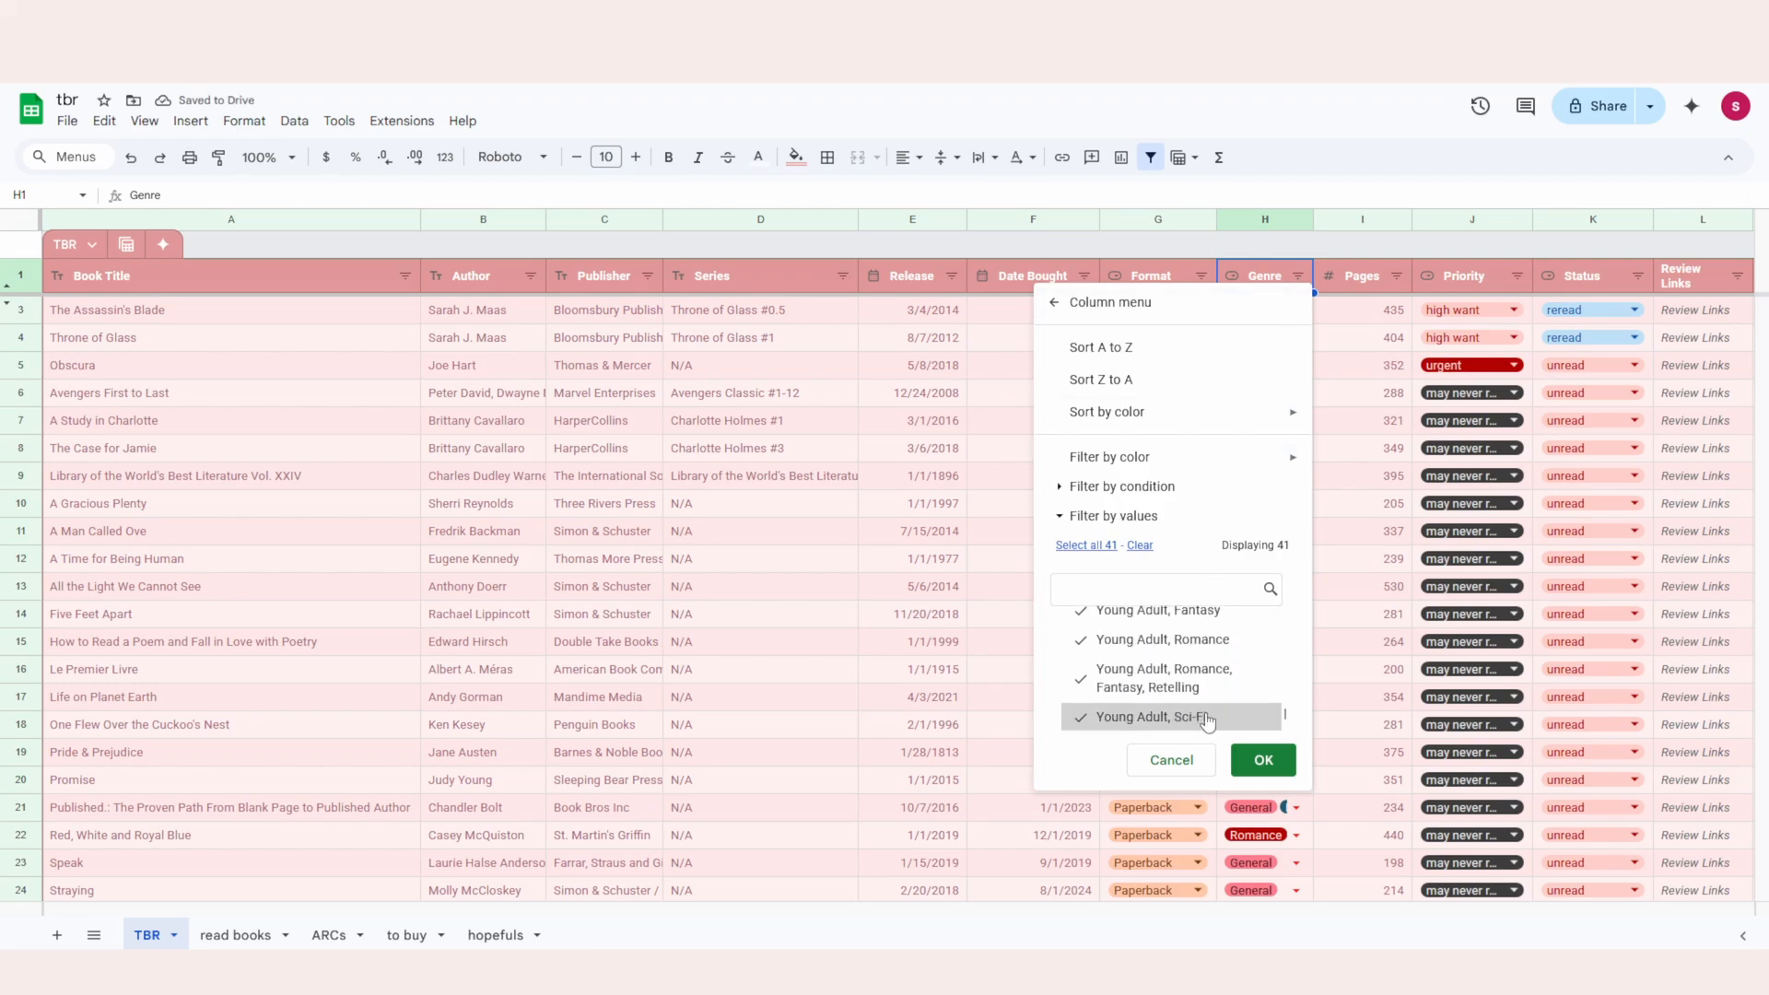
{"action": "left_click", "coordinate": [1262, 761]}
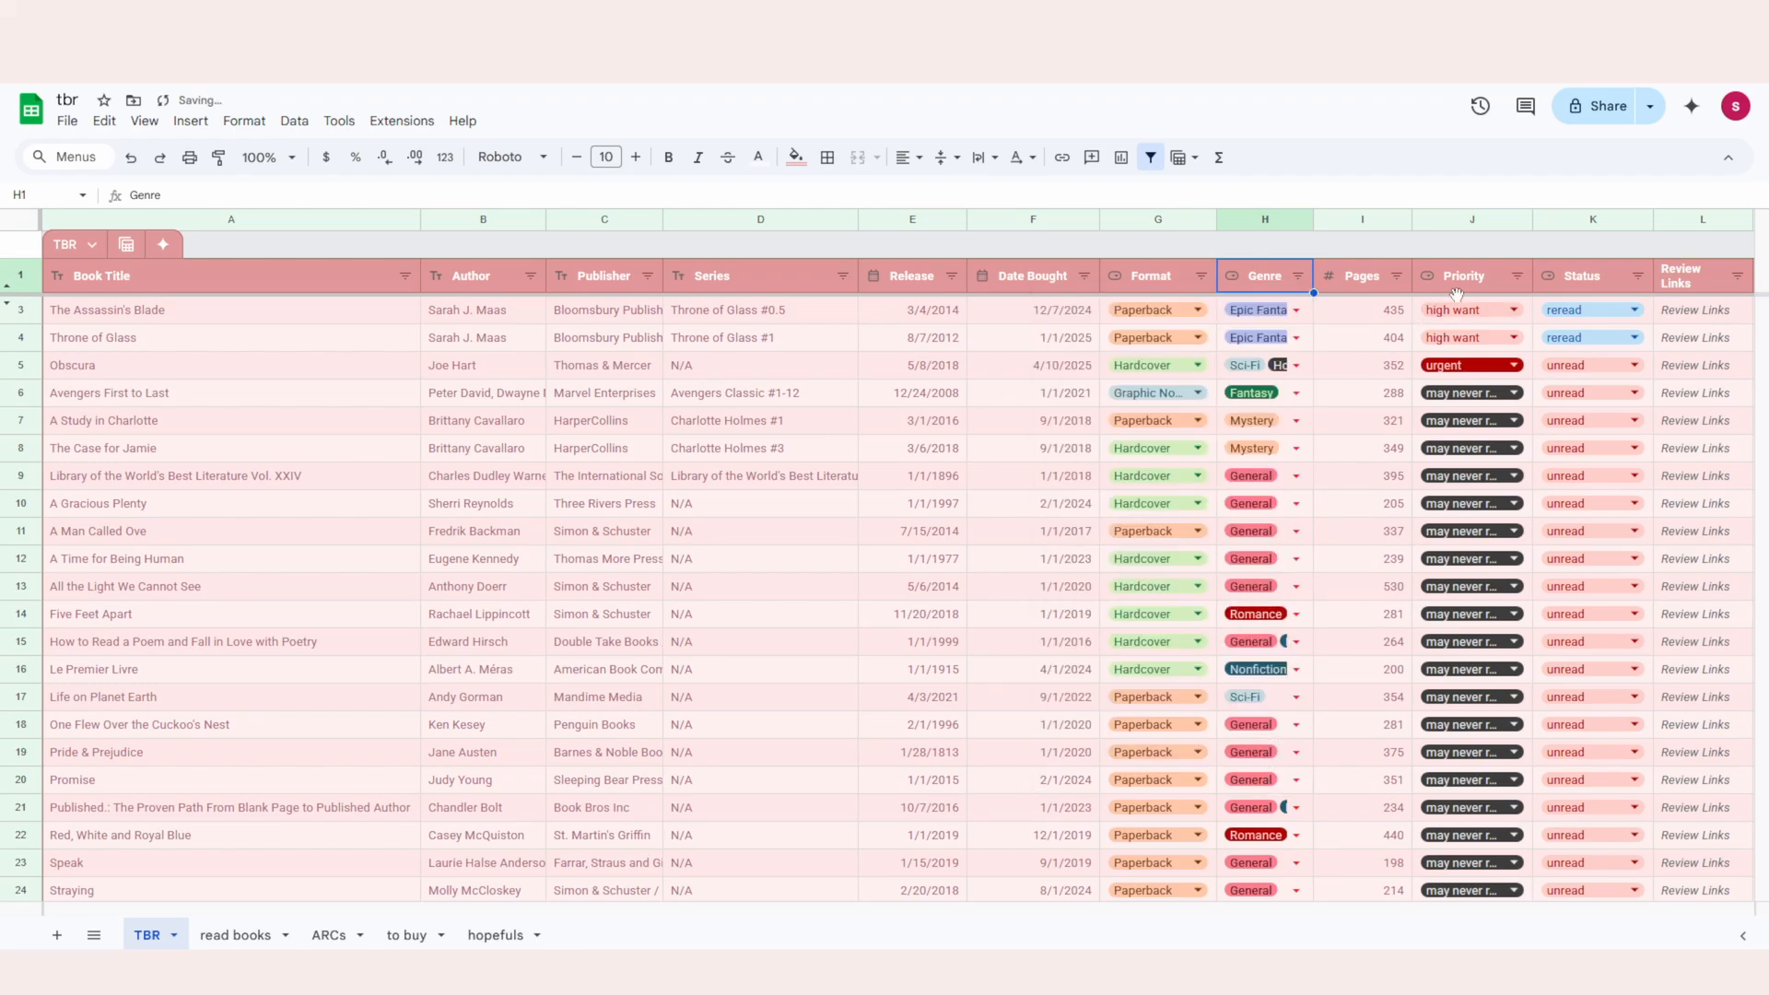
Try sorting the TBR table by the Pages column from A to Z, and undo the sort.
{"action": "left_click", "coordinate": [1396, 277]}
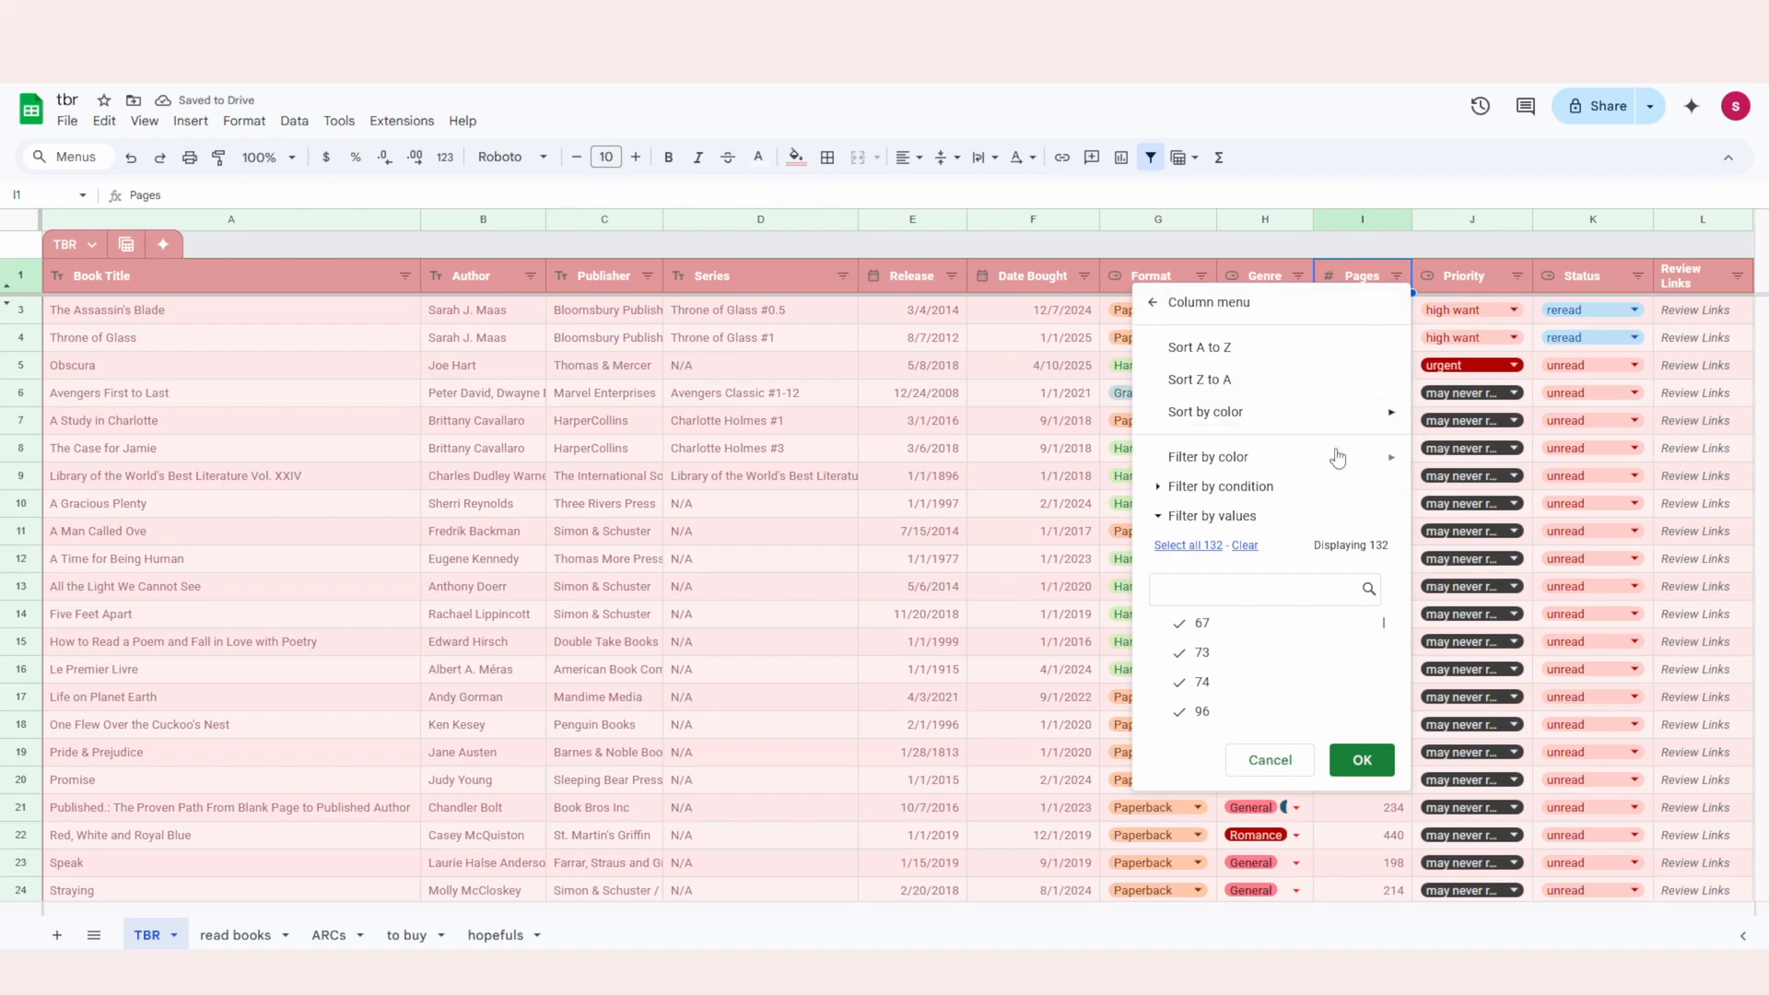
{"action": "scroll", "coordinate": [1240, 659], "scroll_direction": "down", "scroll_amount": 5}
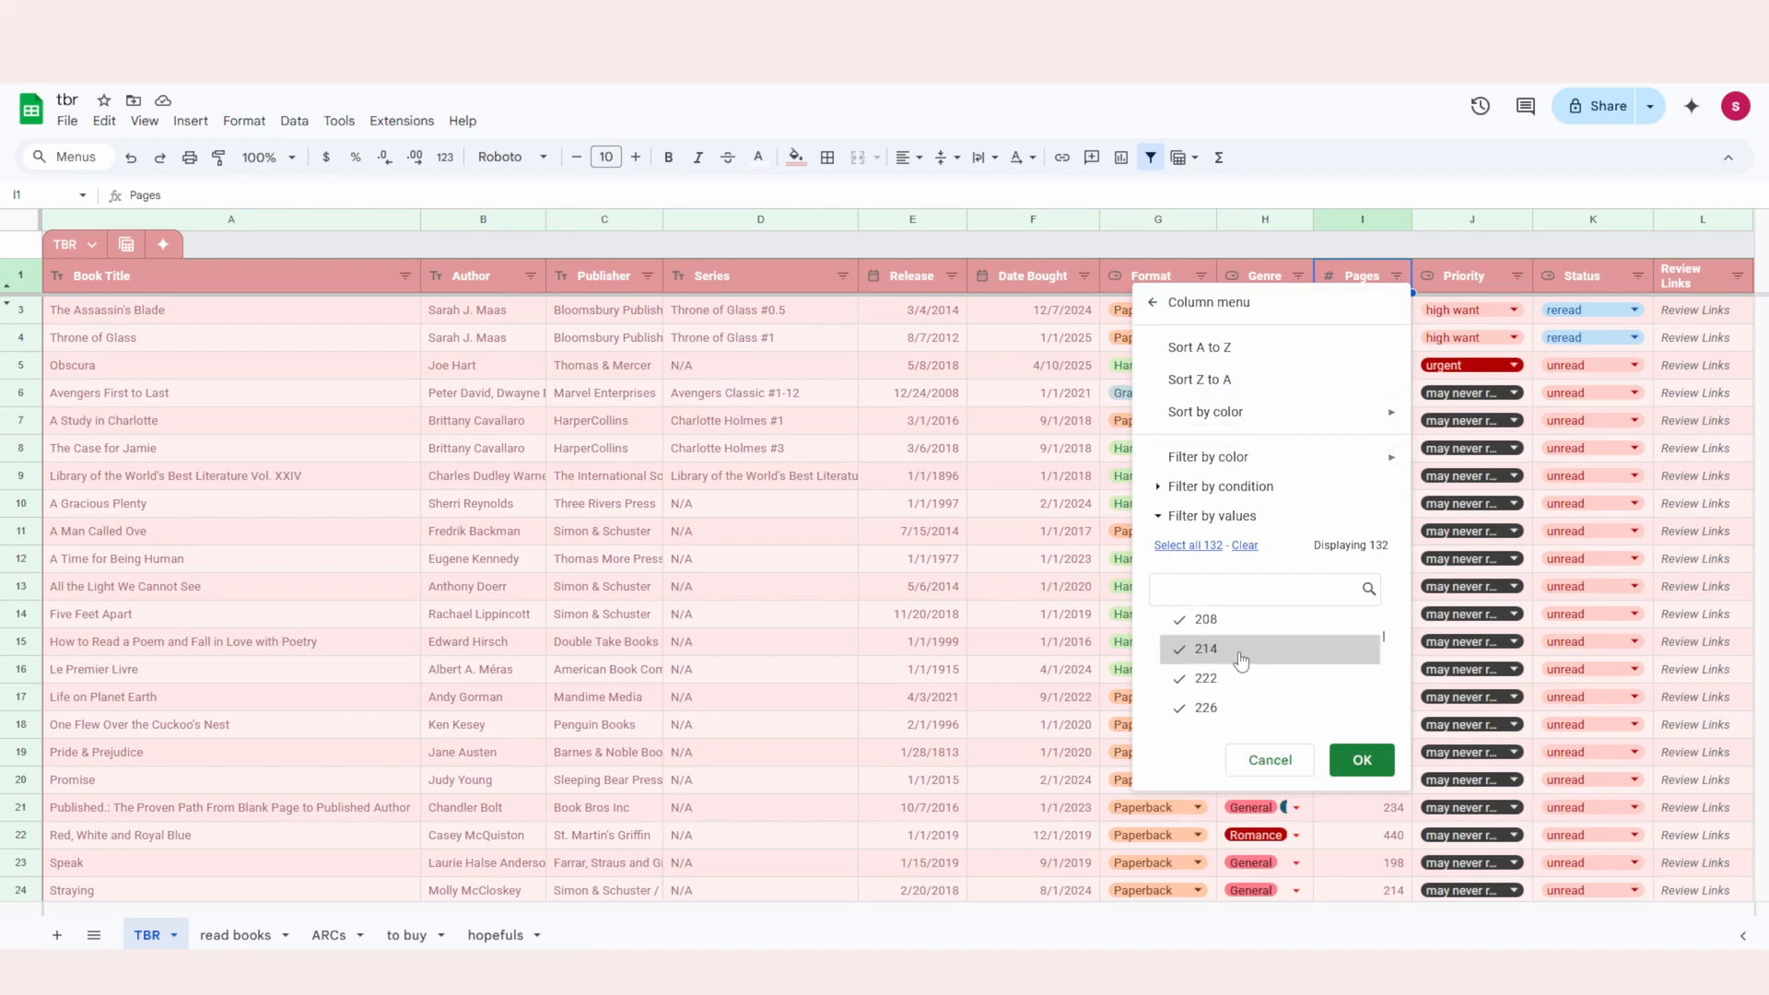
{"action": "scroll", "coordinate": [1241, 660], "scroll_direction": "up", "scroll_amount": 5}
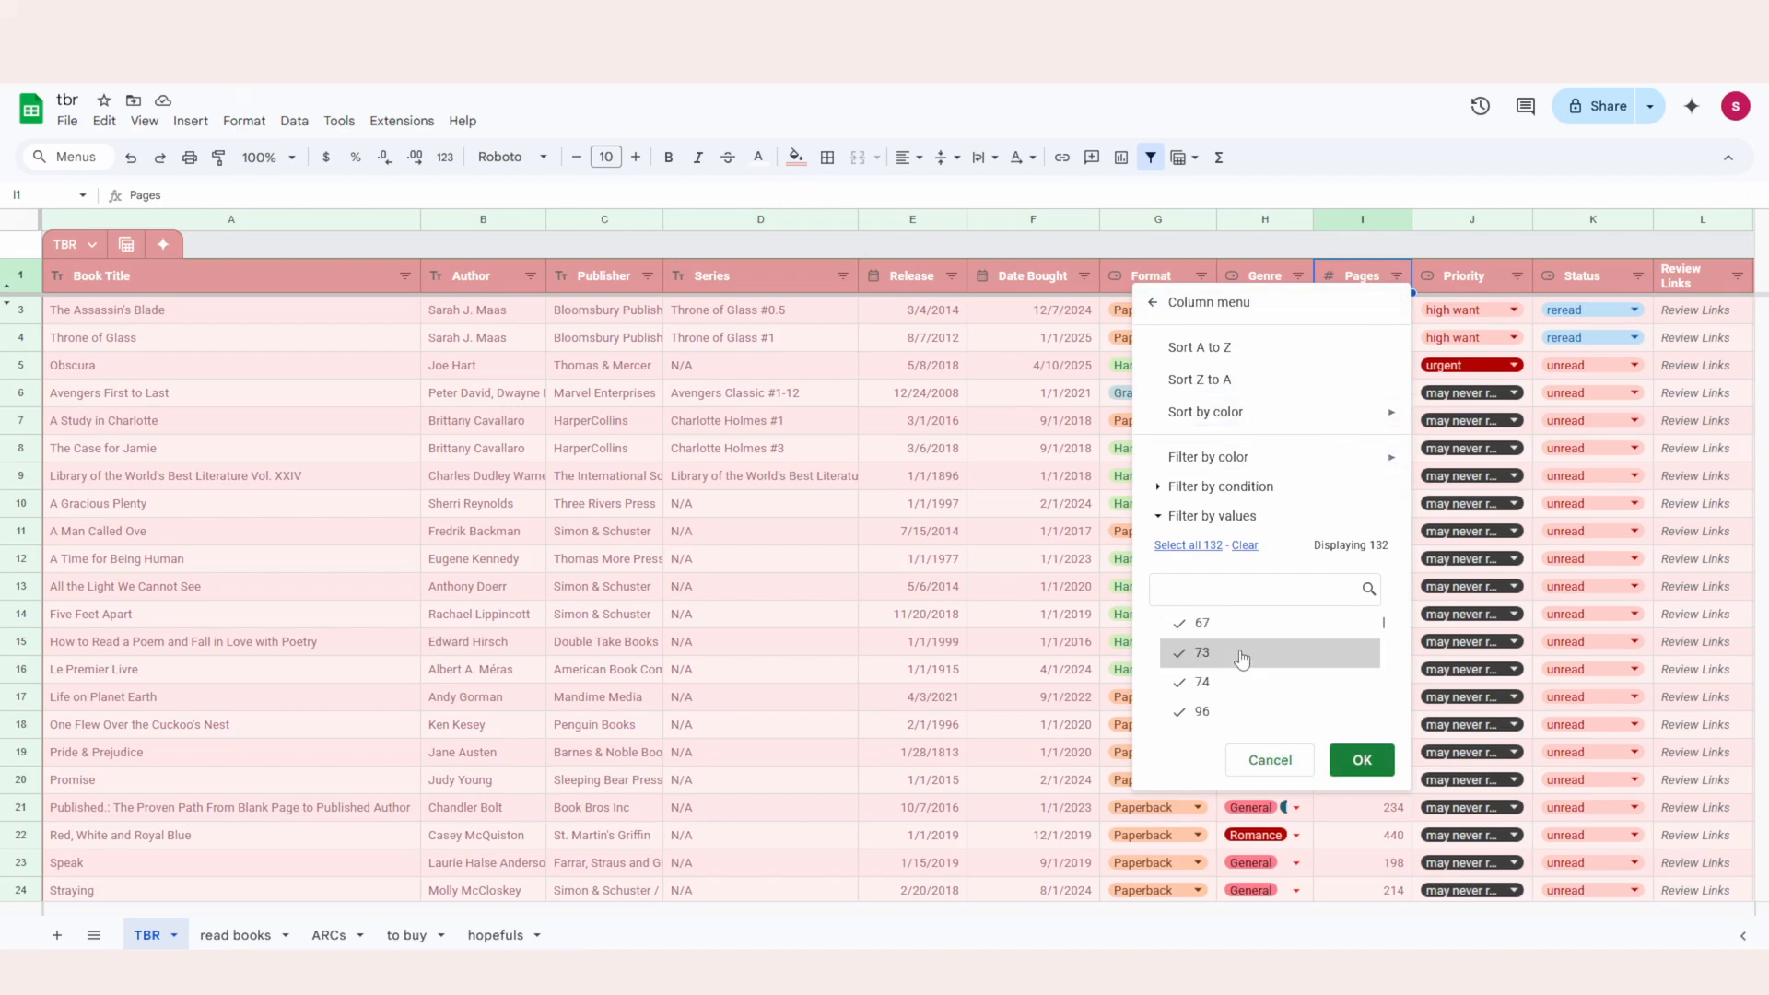
{"action": "left_click", "coordinate": [1234, 347]}
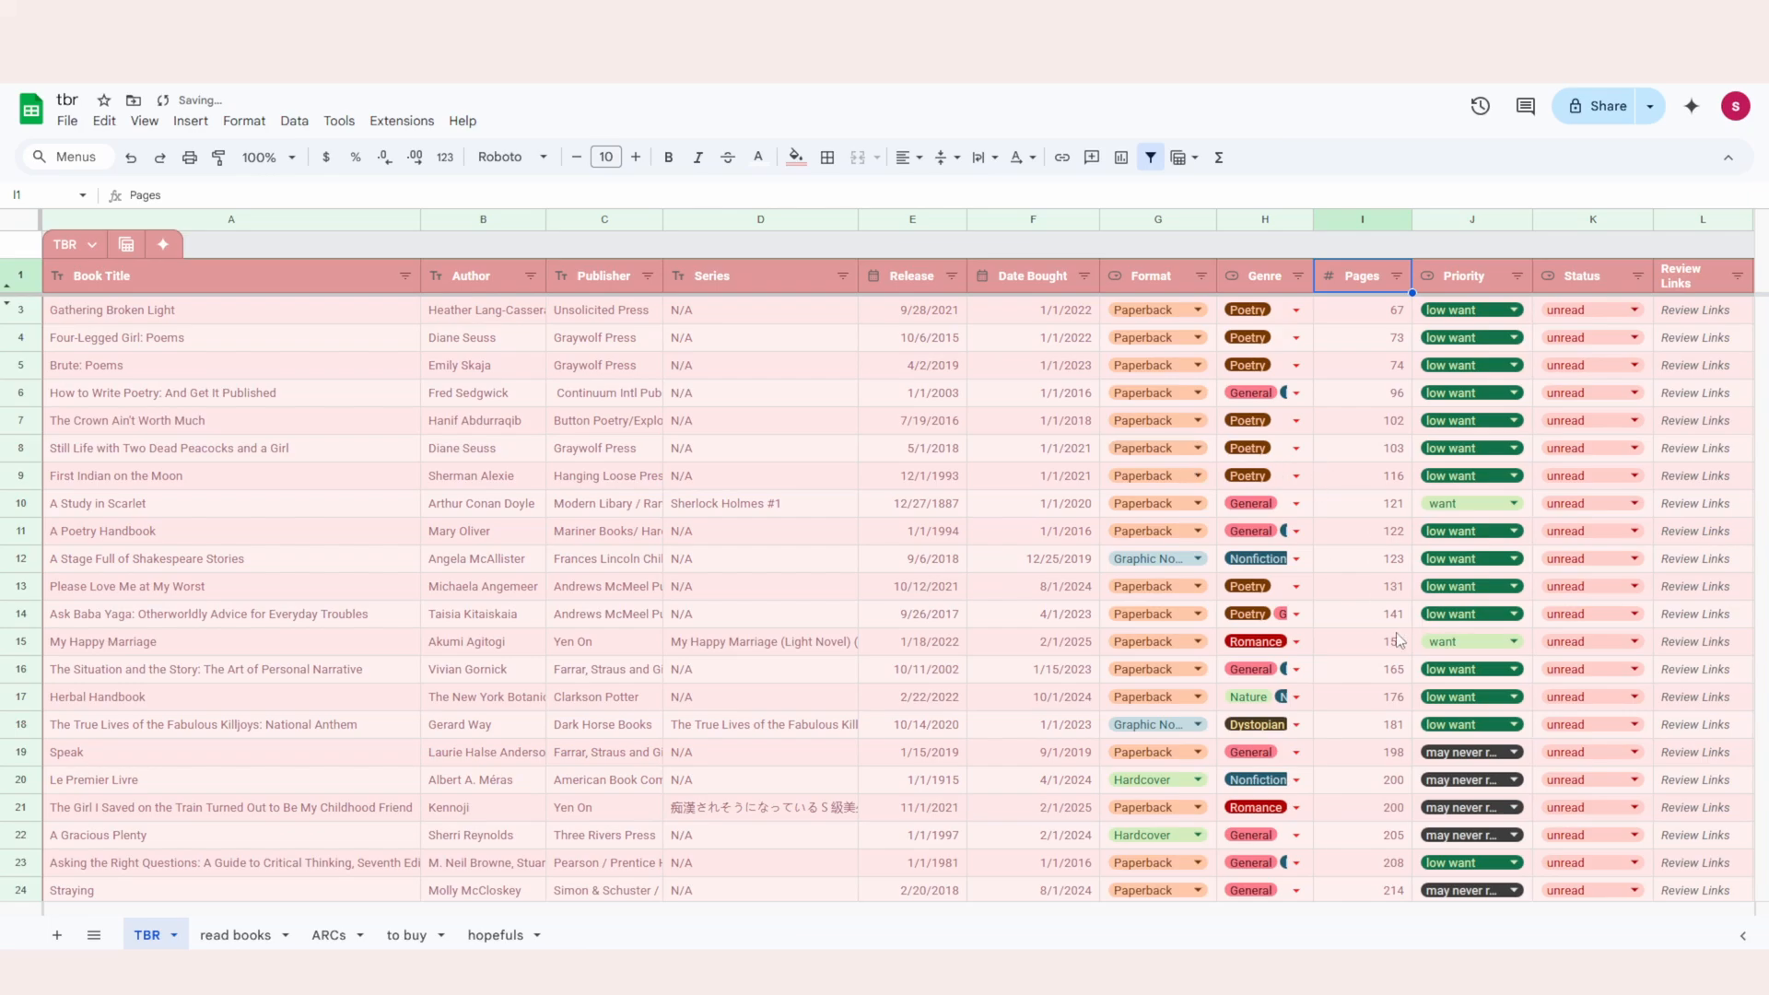
{"action": "scroll", "coordinate": [1354, 794], "scroll_direction": "down", "scroll_amount": 20}
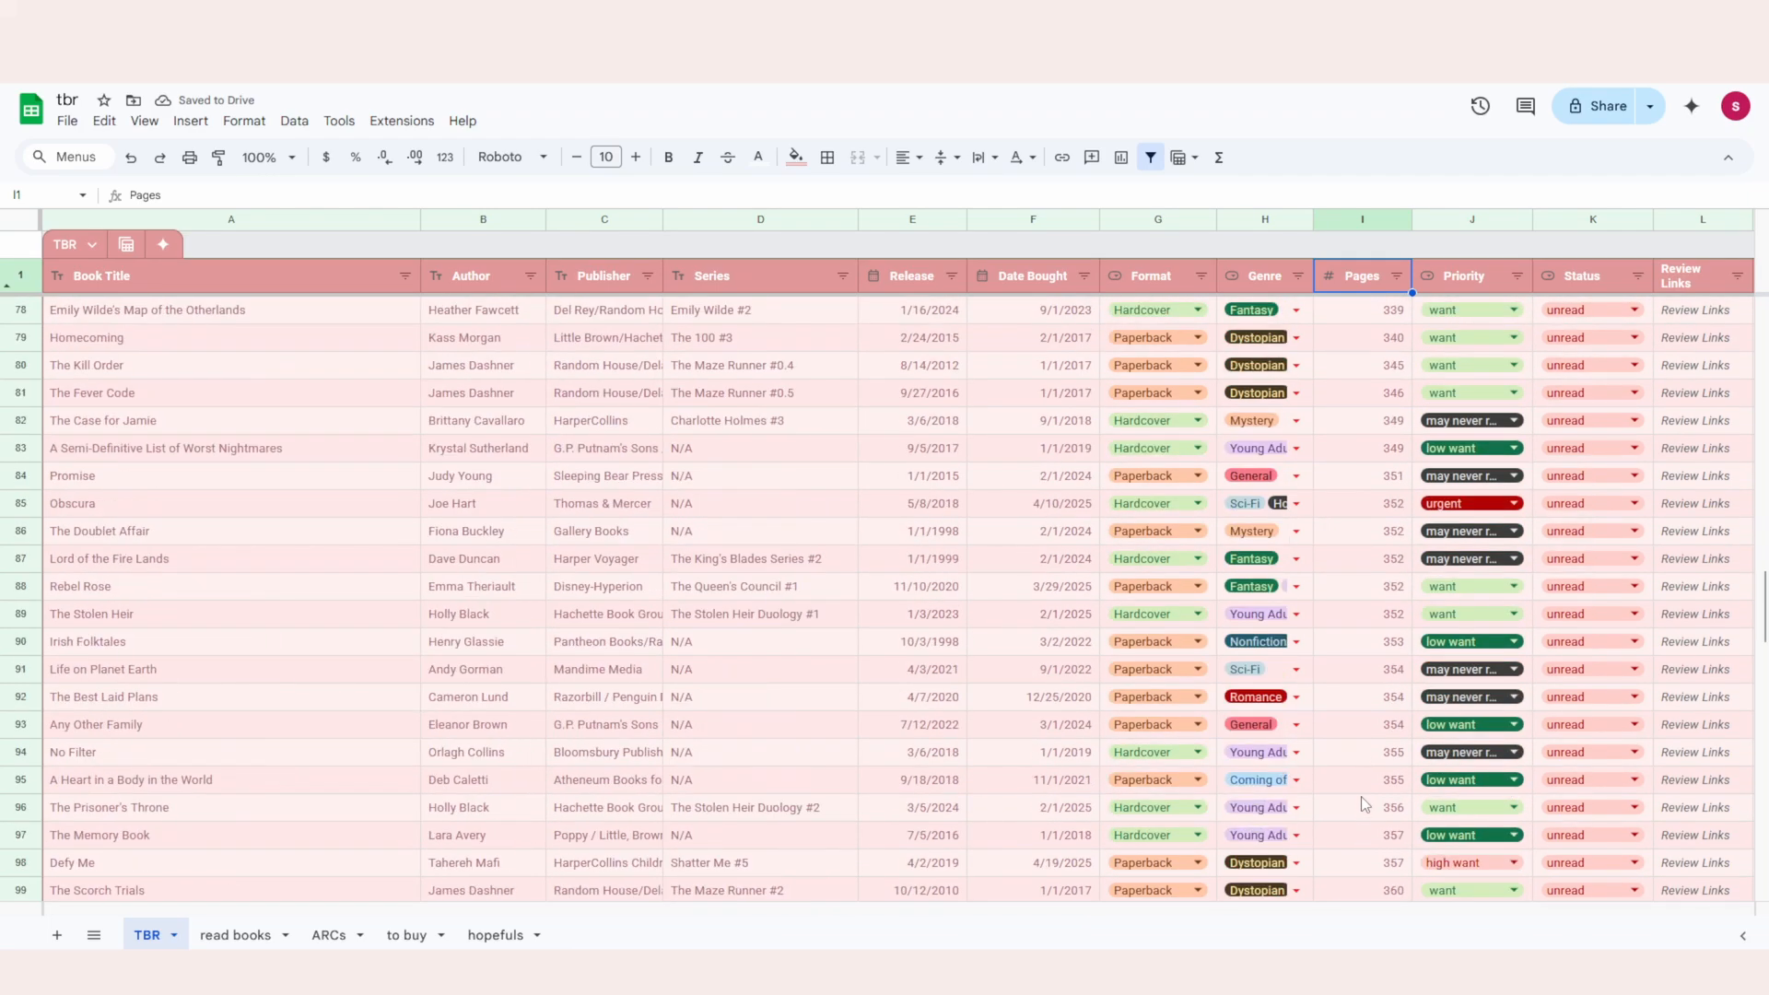
{"action": "scroll", "coordinate": [1367, 794], "scroll_direction": "down", "scroll_amount": 19}
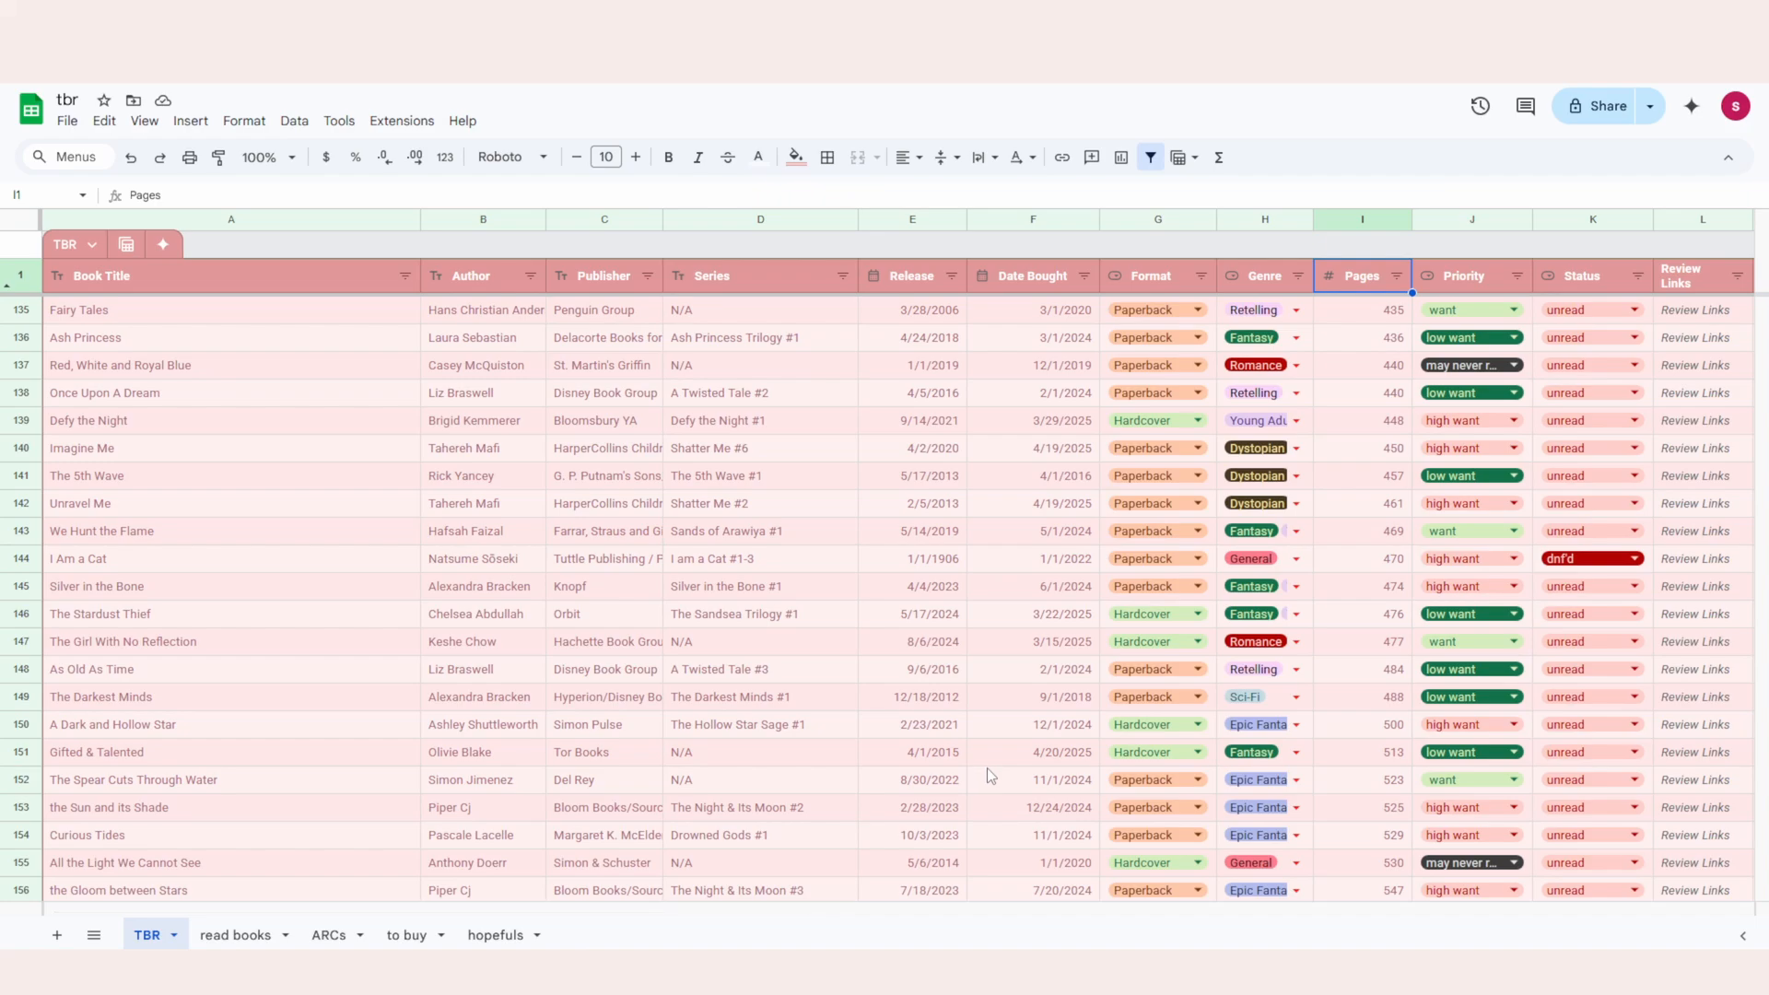
{"action": "key", "text": "ctrl+z"}
Examine the filter values for the Priority and Status columns without excluding any of them.
{"action": "left_click", "coordinate": [1516, 276]}
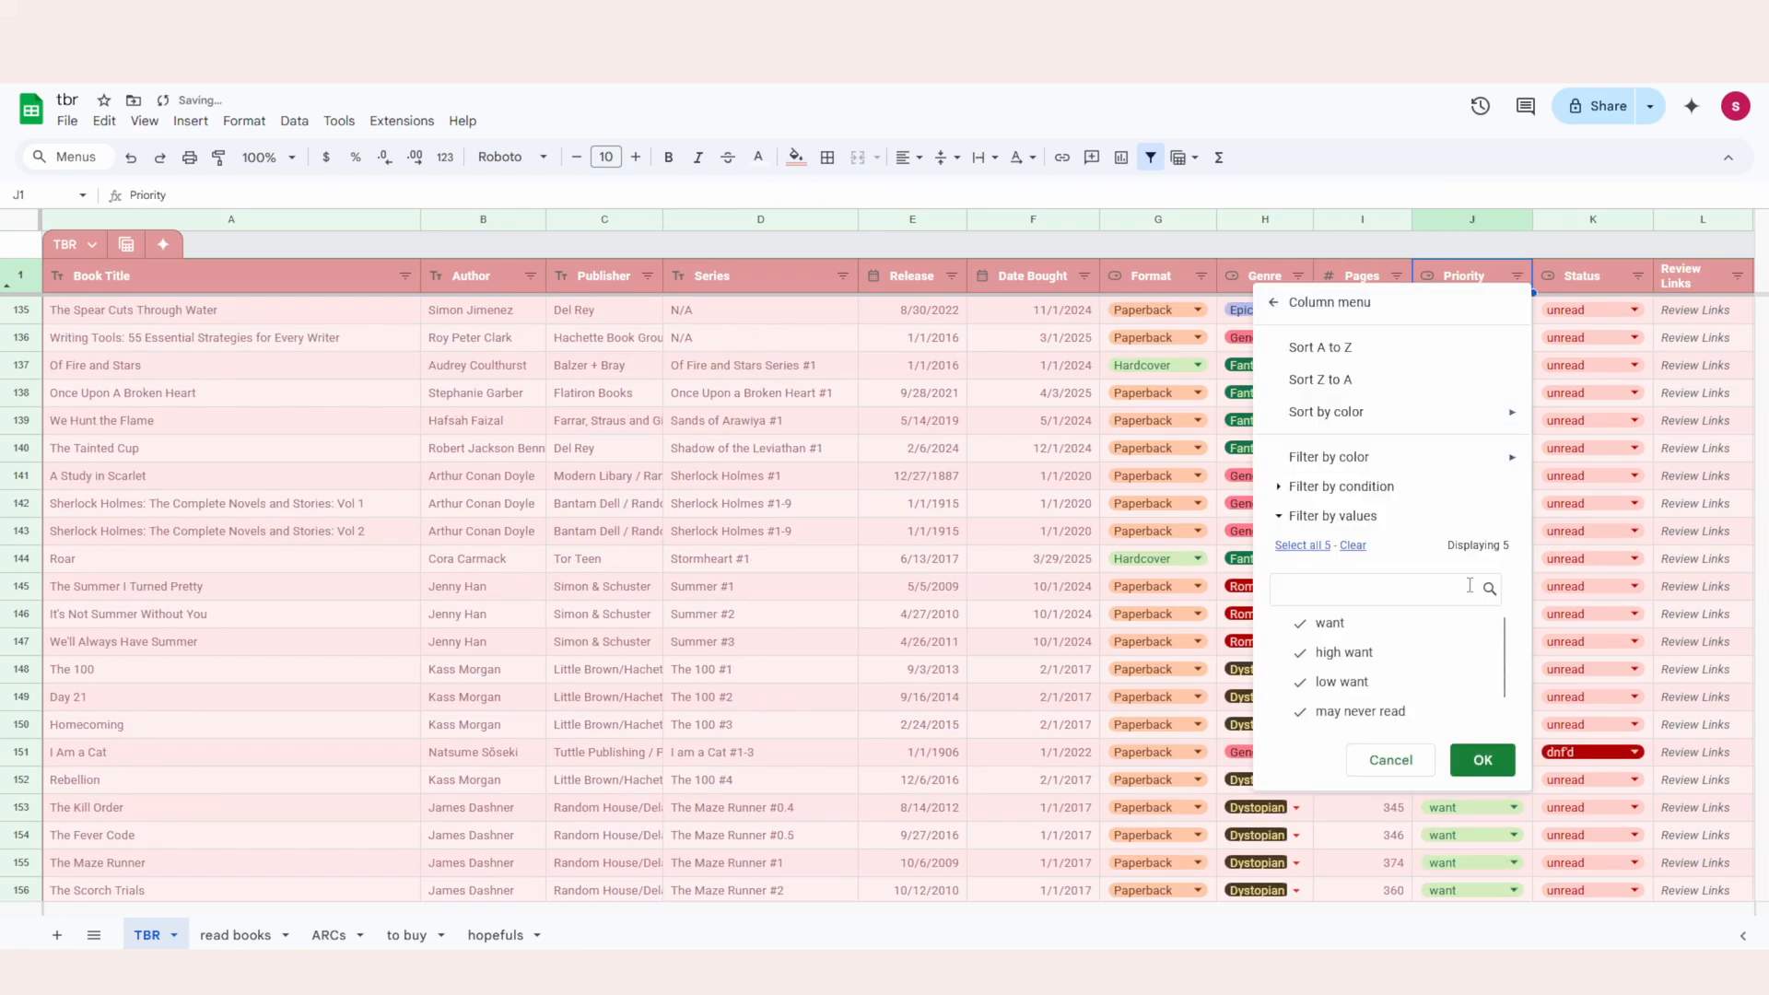
{"action": "scroll", "coordinate": [1336, 654], "scroll_direction": "down", "scroll_amount": 2}
{"action": "scroll", "coordinate": [1352, 719], "scroll_direction": "up", "scroll_amount": 2}
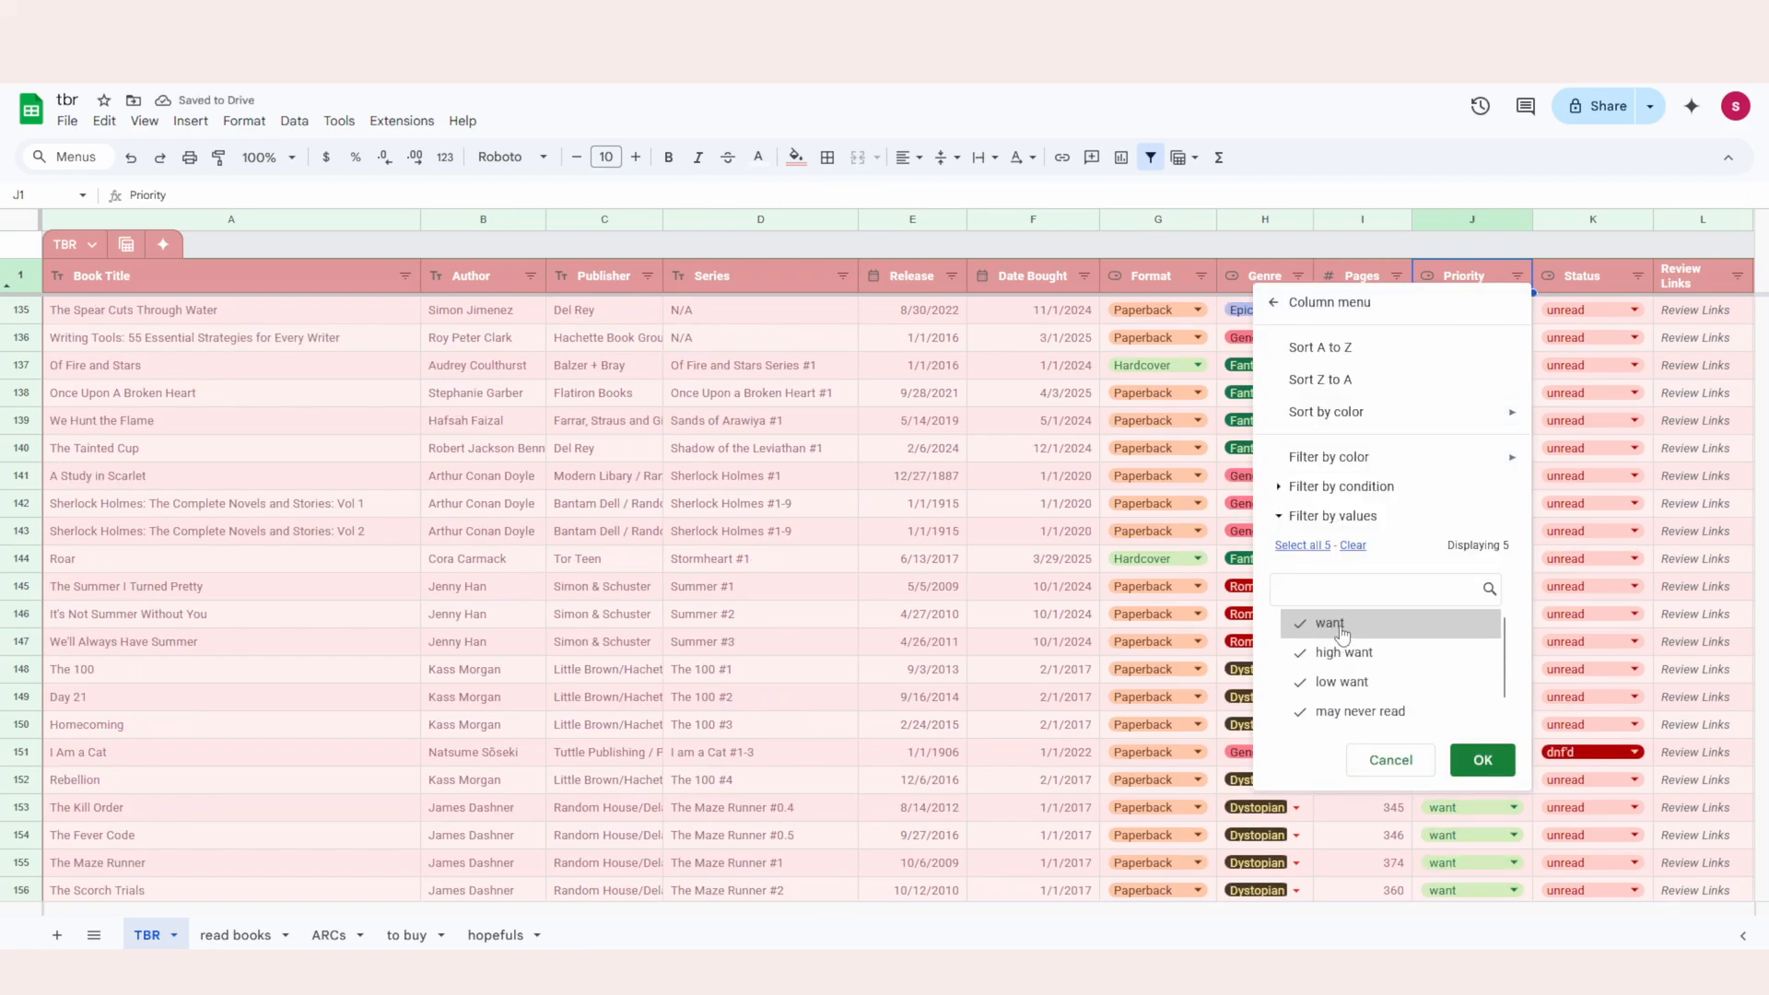
{"action": "left_click", "coordinate": [1482, 759]}
{"action": "left_click", "coordinate": [1636, 276]}
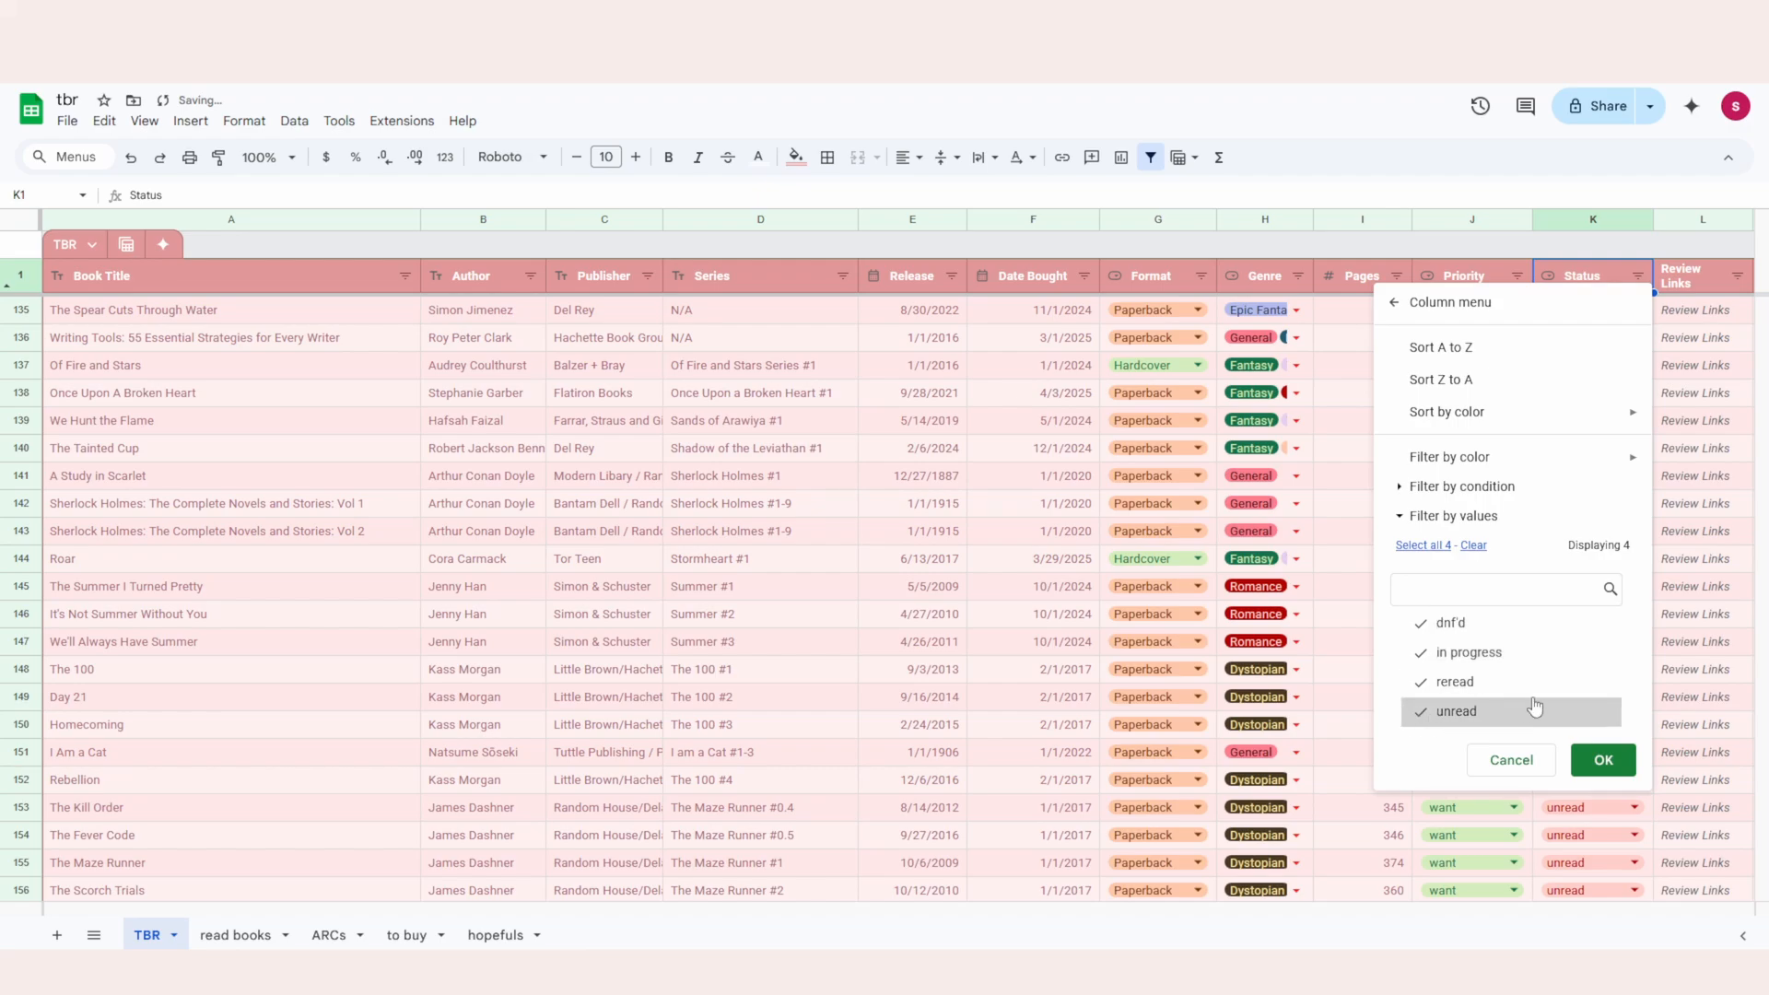
{"action": "left_click", "coordinate": [1606, 762]}
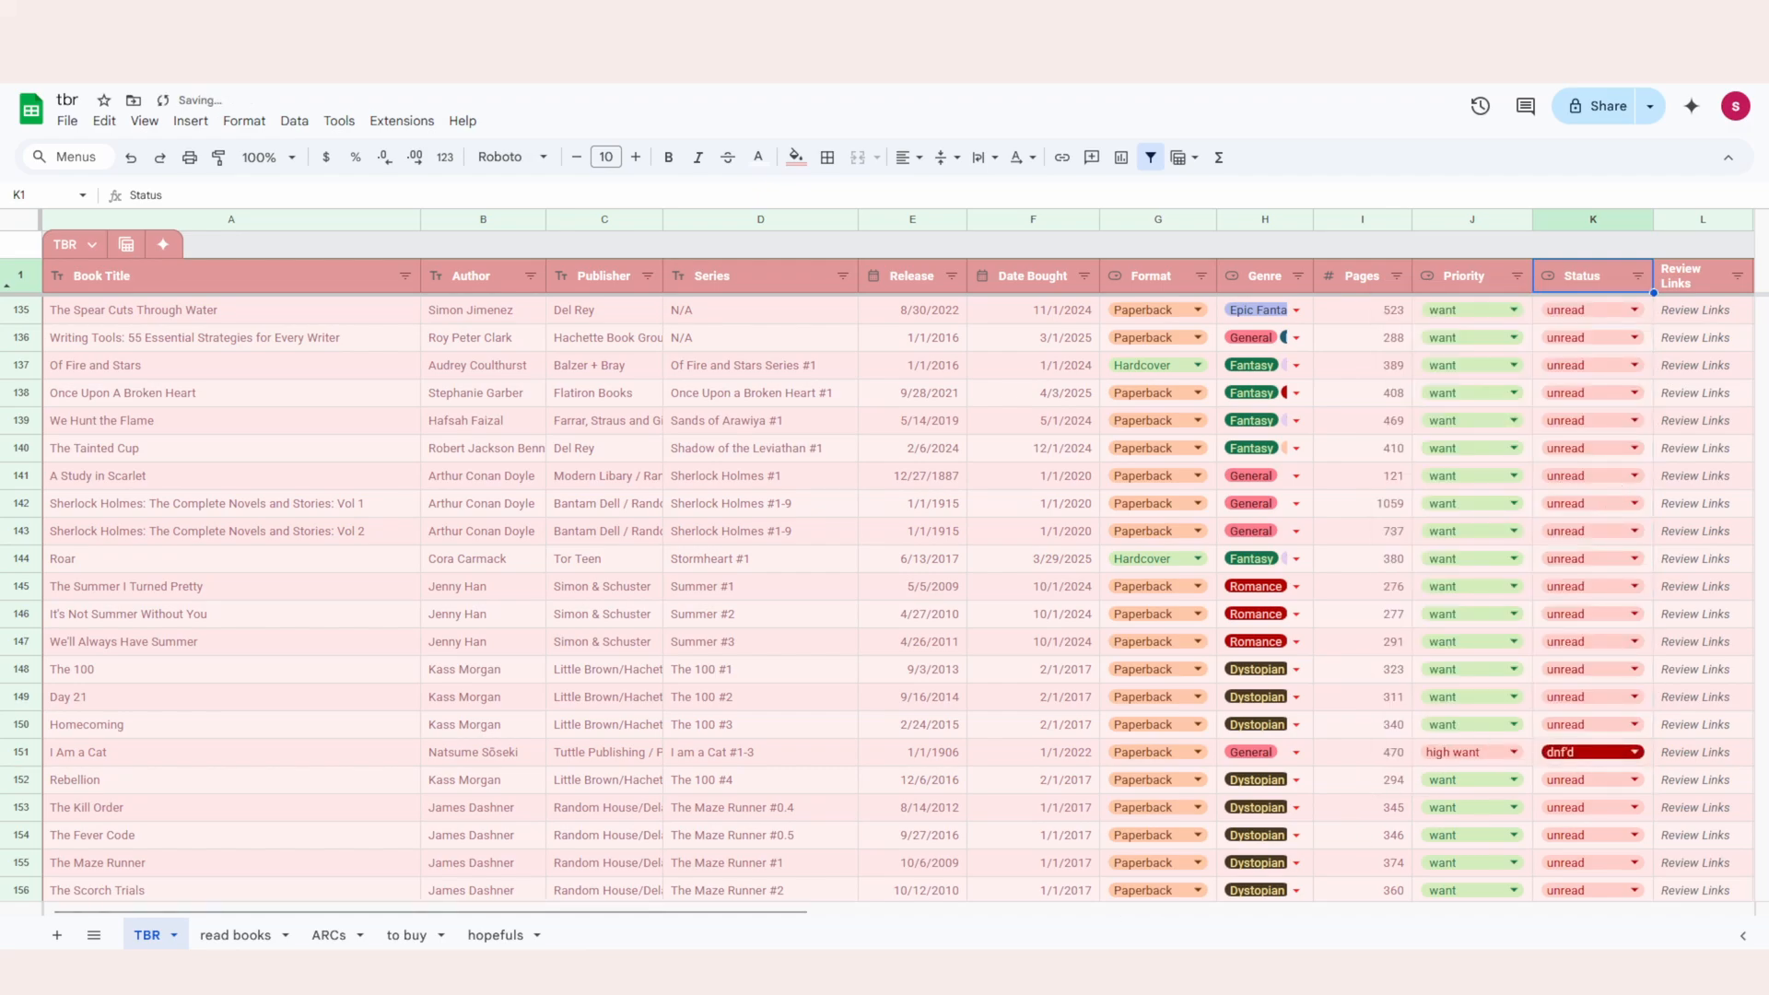
Look over the Review Links, Rating and Notes columns of the TBR table.
{"action": "left_click_drag", "start_coordinate": [775, 913], "coordinate": [1053, 889]}
{"action": "scroll", "coordinate": [1259, 423], "scroll_direction": "down", "scroll_amount": 5}
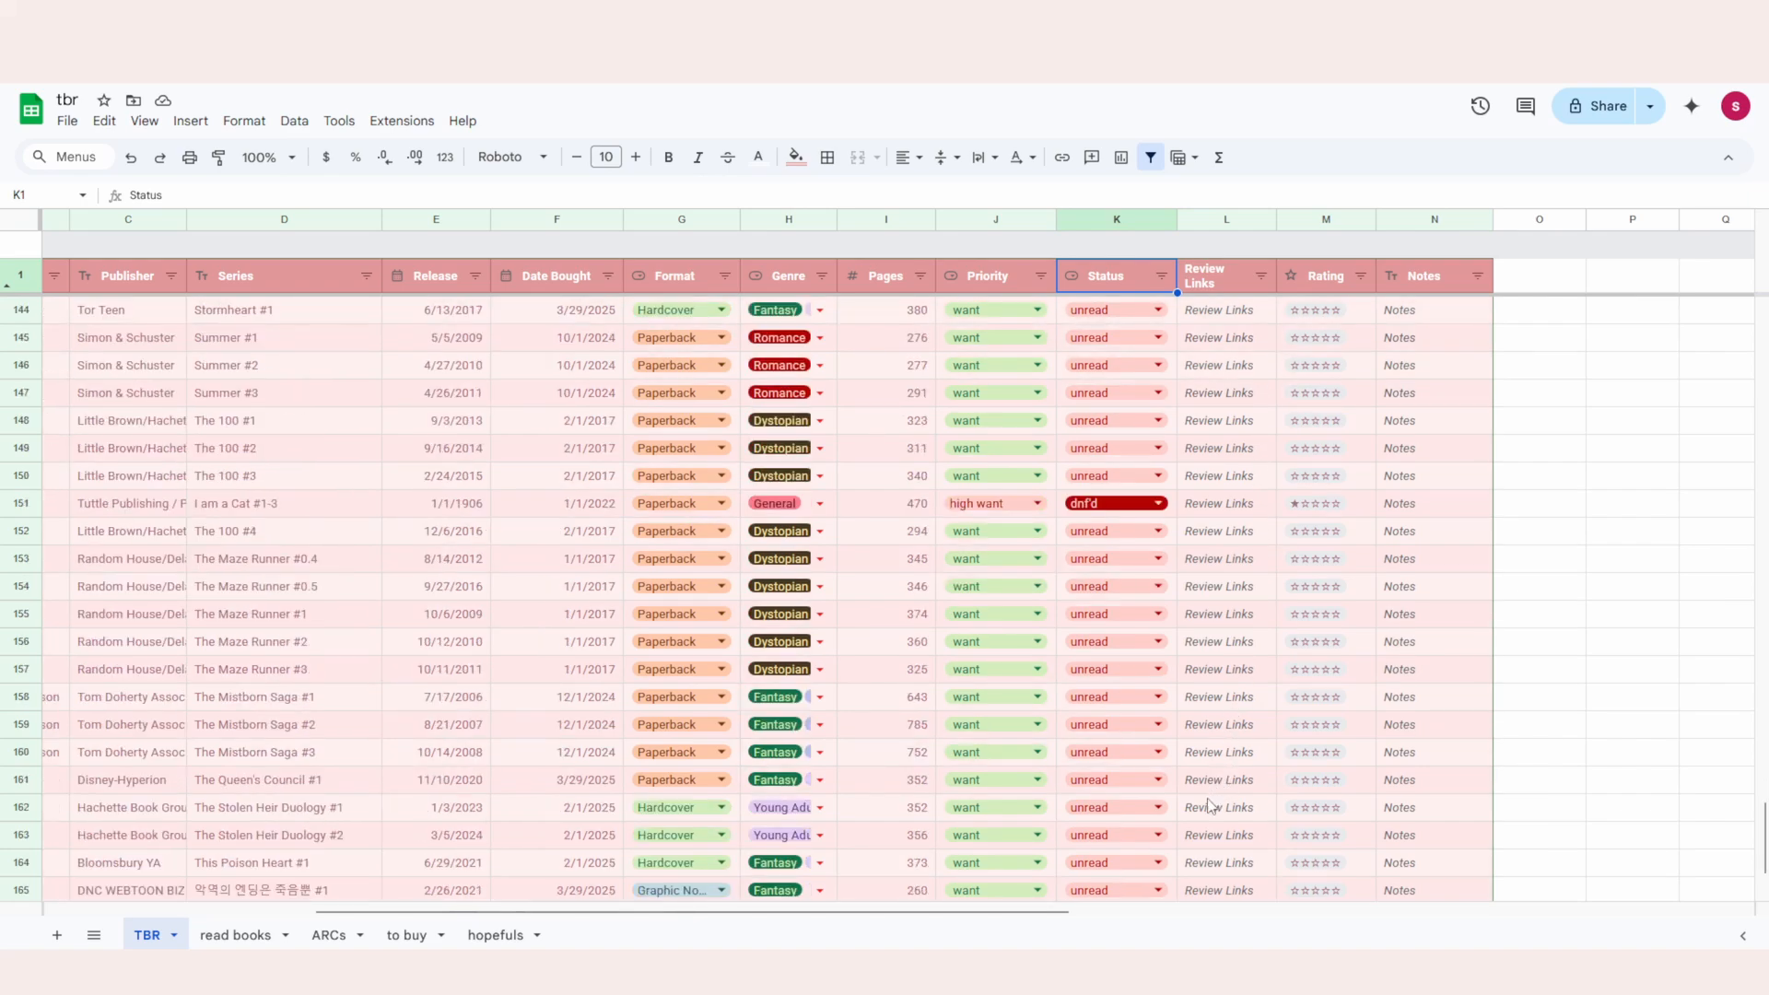